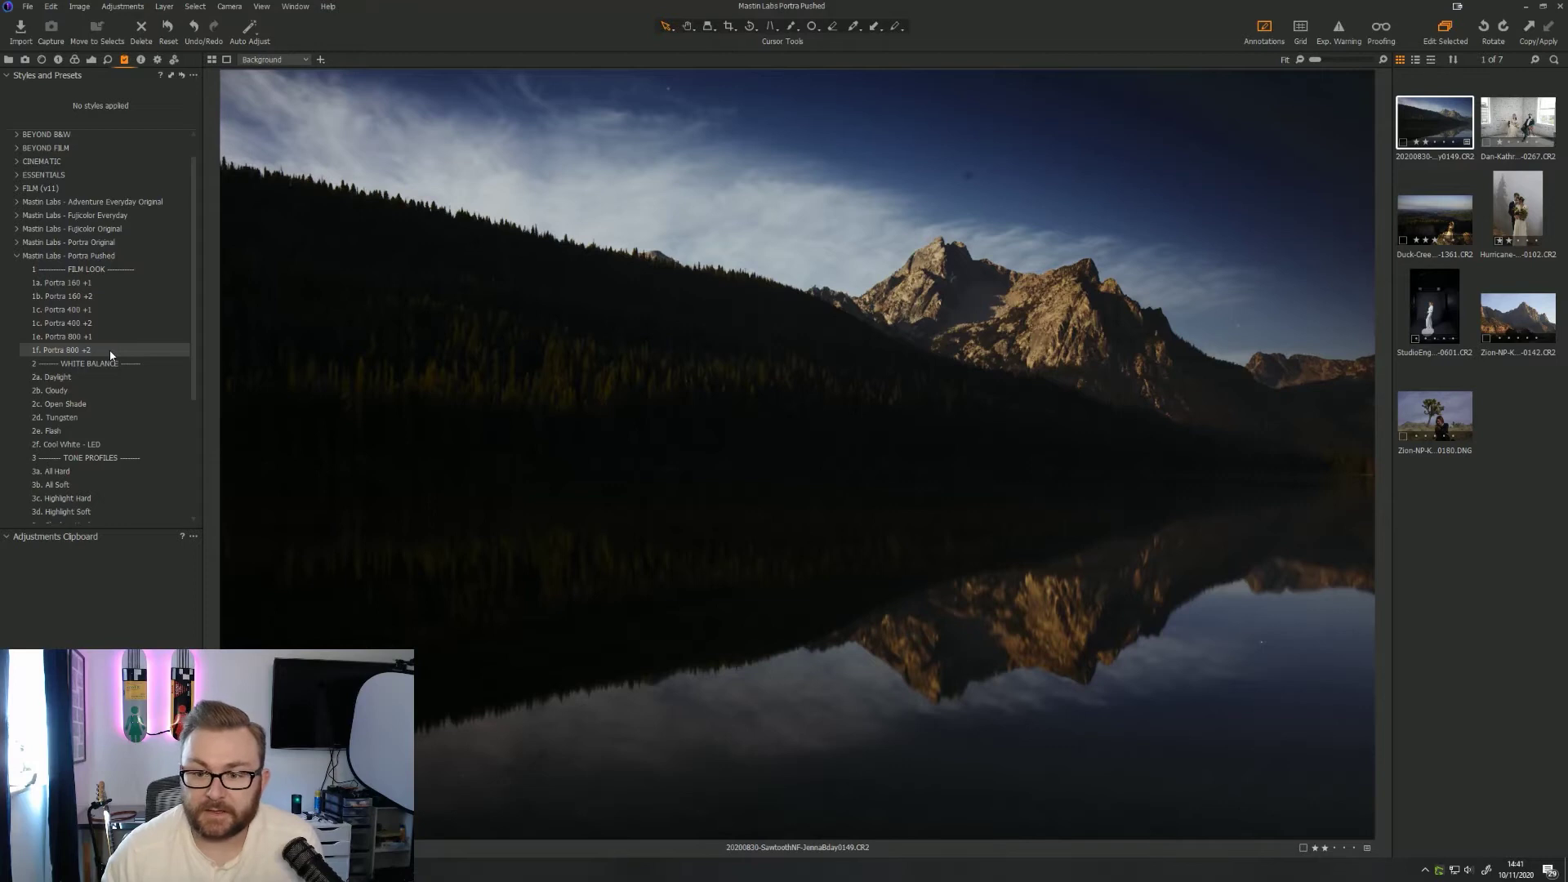
Apply the Mastin Labs Portra Pushed style Portra 800 +2 and the All Hard tone profile to the mountain lake photo
{"action": "left_click", "coordinate": [111, 352]}
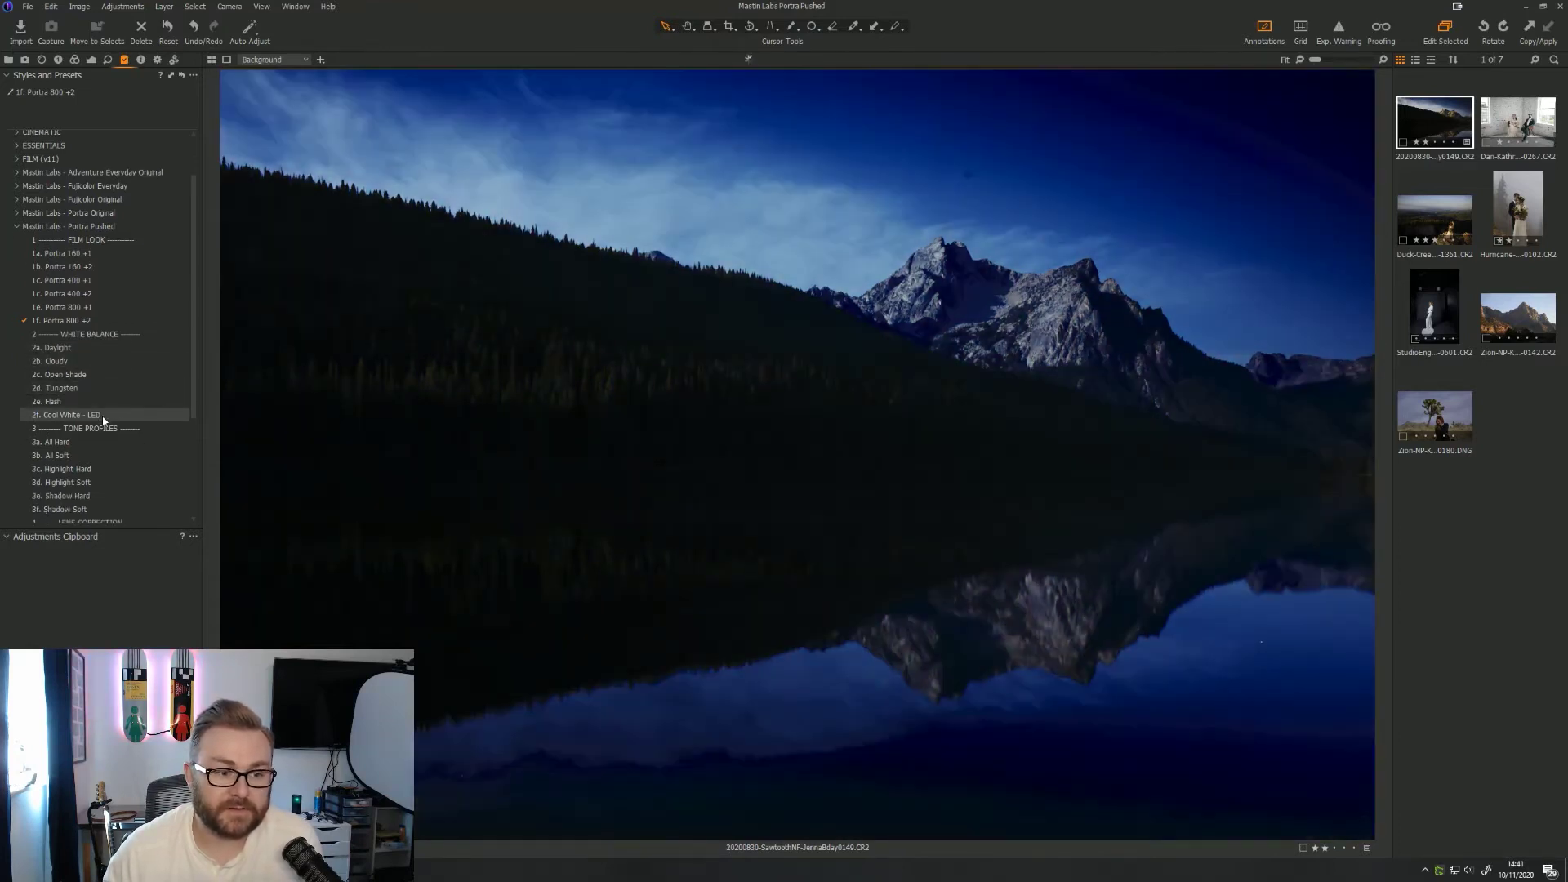
{"action": "scroll", "coordinate": [106, 412], "scroll_direction": "down", "scroll_amount": 1}
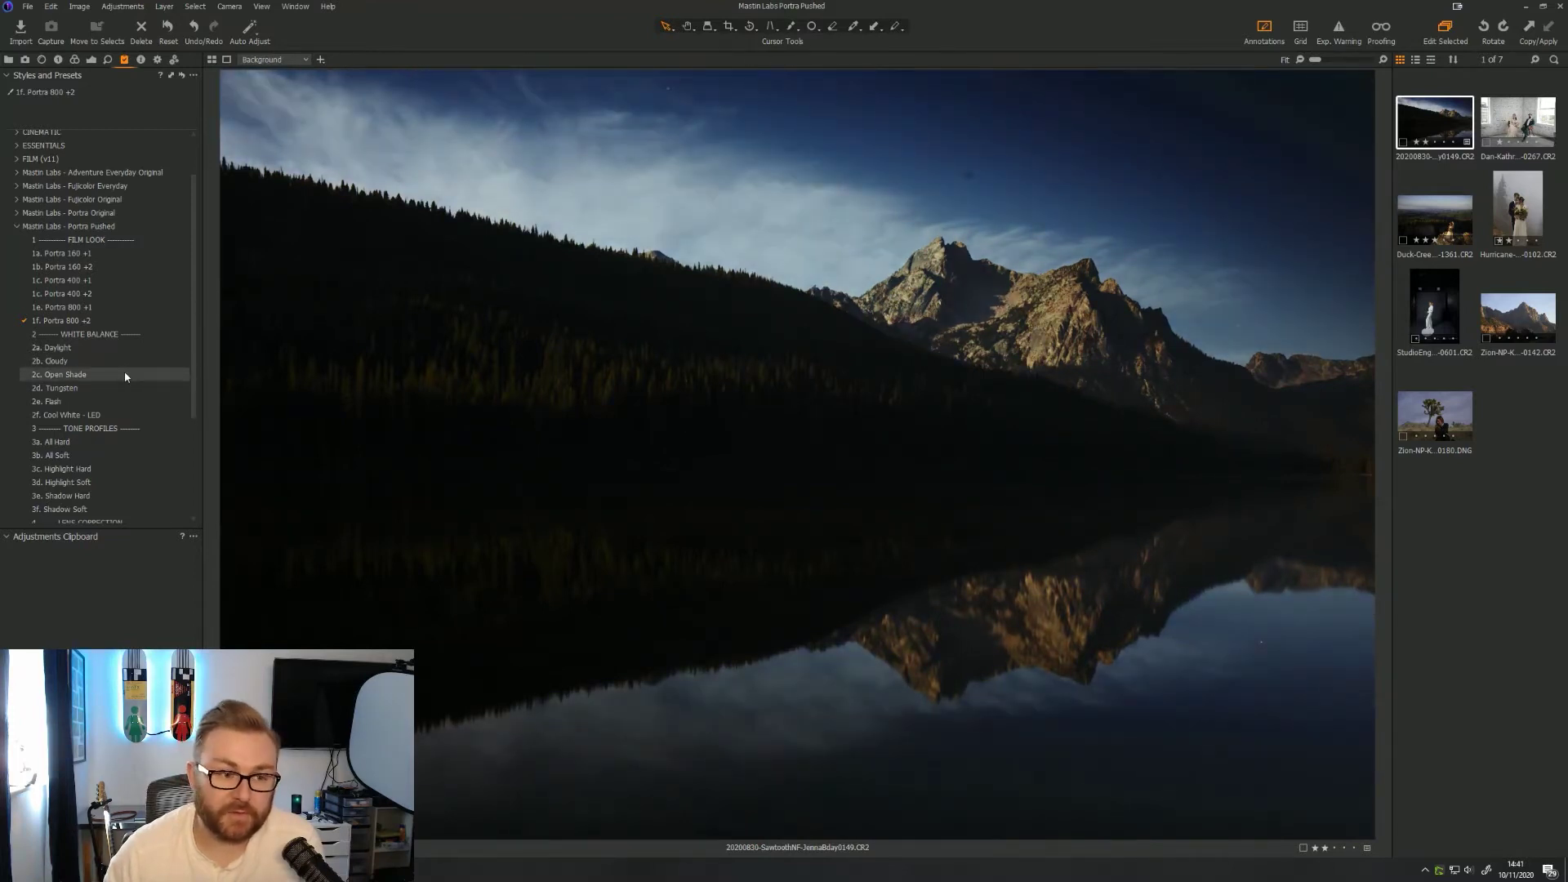
{"action": "scroll", "coordinate": [139, 382], "scroll_direction": "down", "scroll_amount": 3}
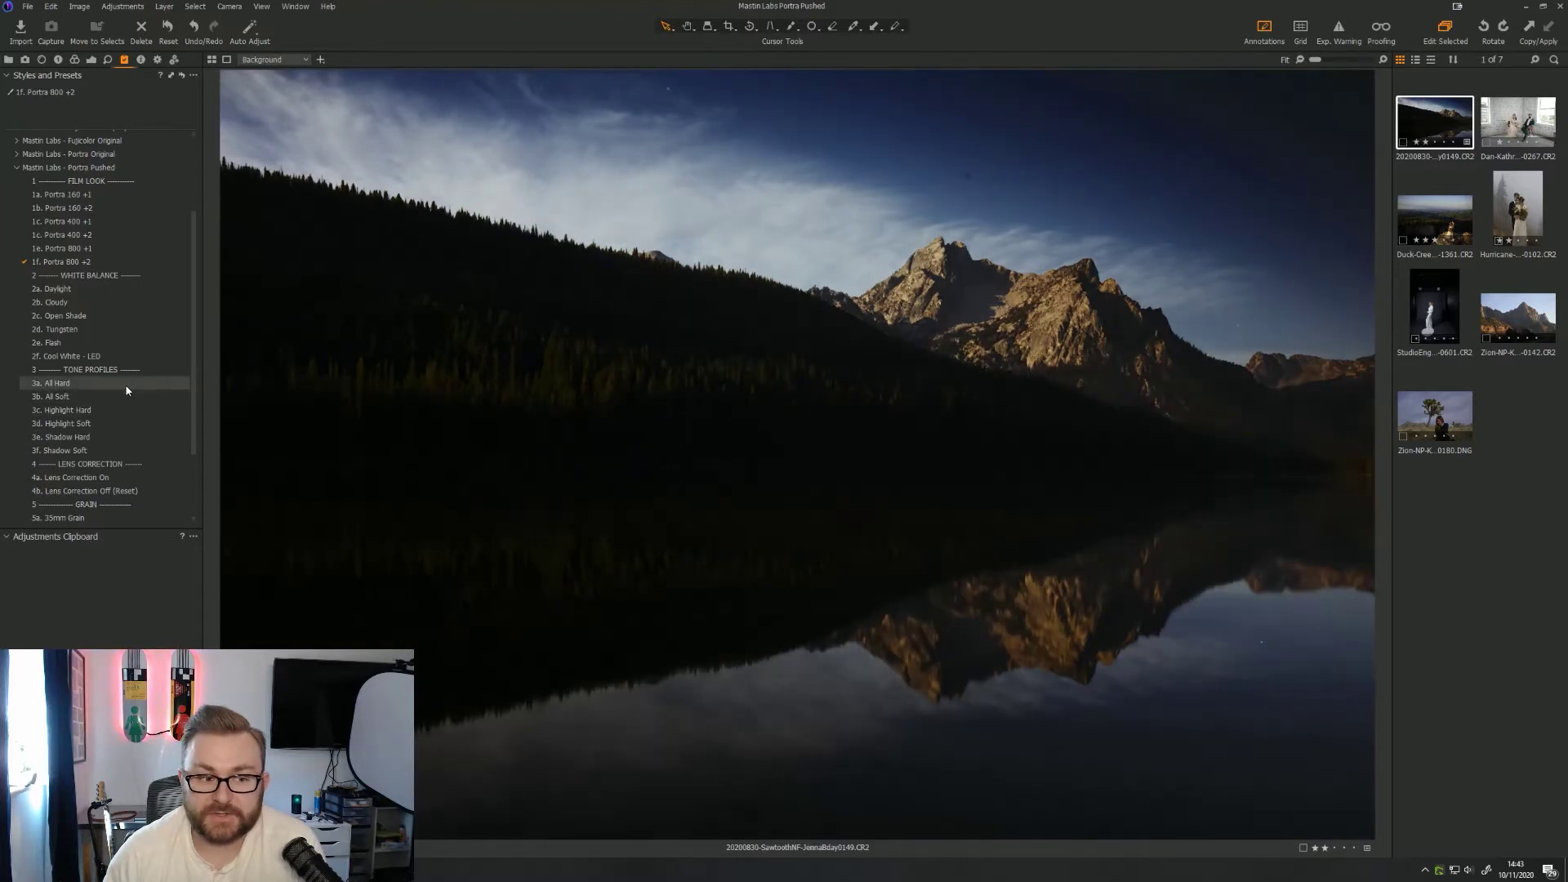
{"action": "left_click", "coordinate": [127, 388]}
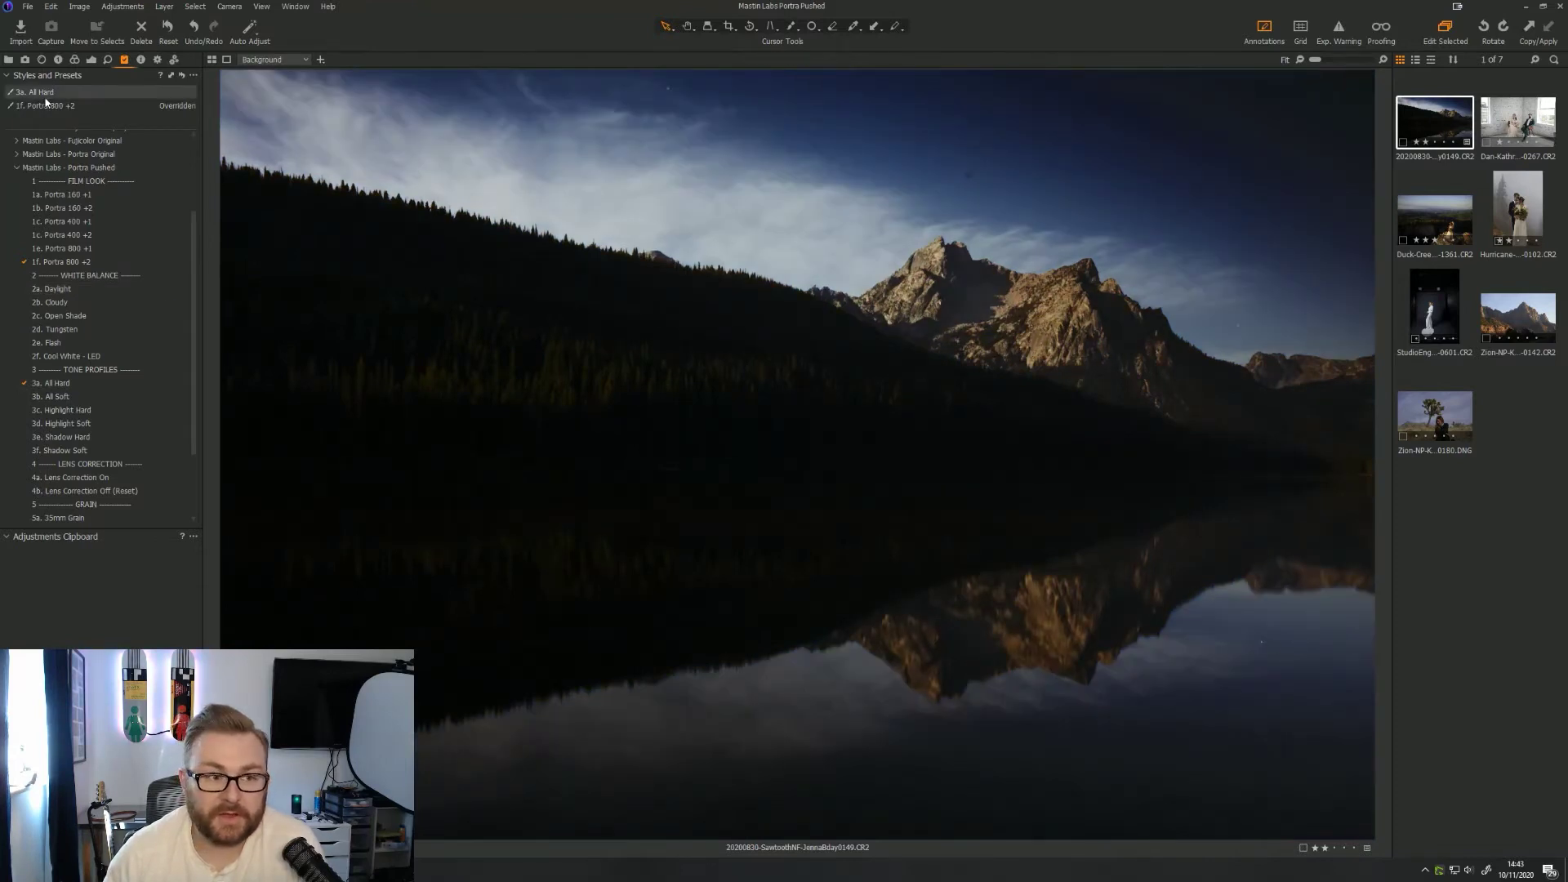
Set the lake photo's exposure to 0.11 and its white balance to 7856 Kelvin with a tint of 7.5
{"action": "left_click", "coordinate": [91, 59]}
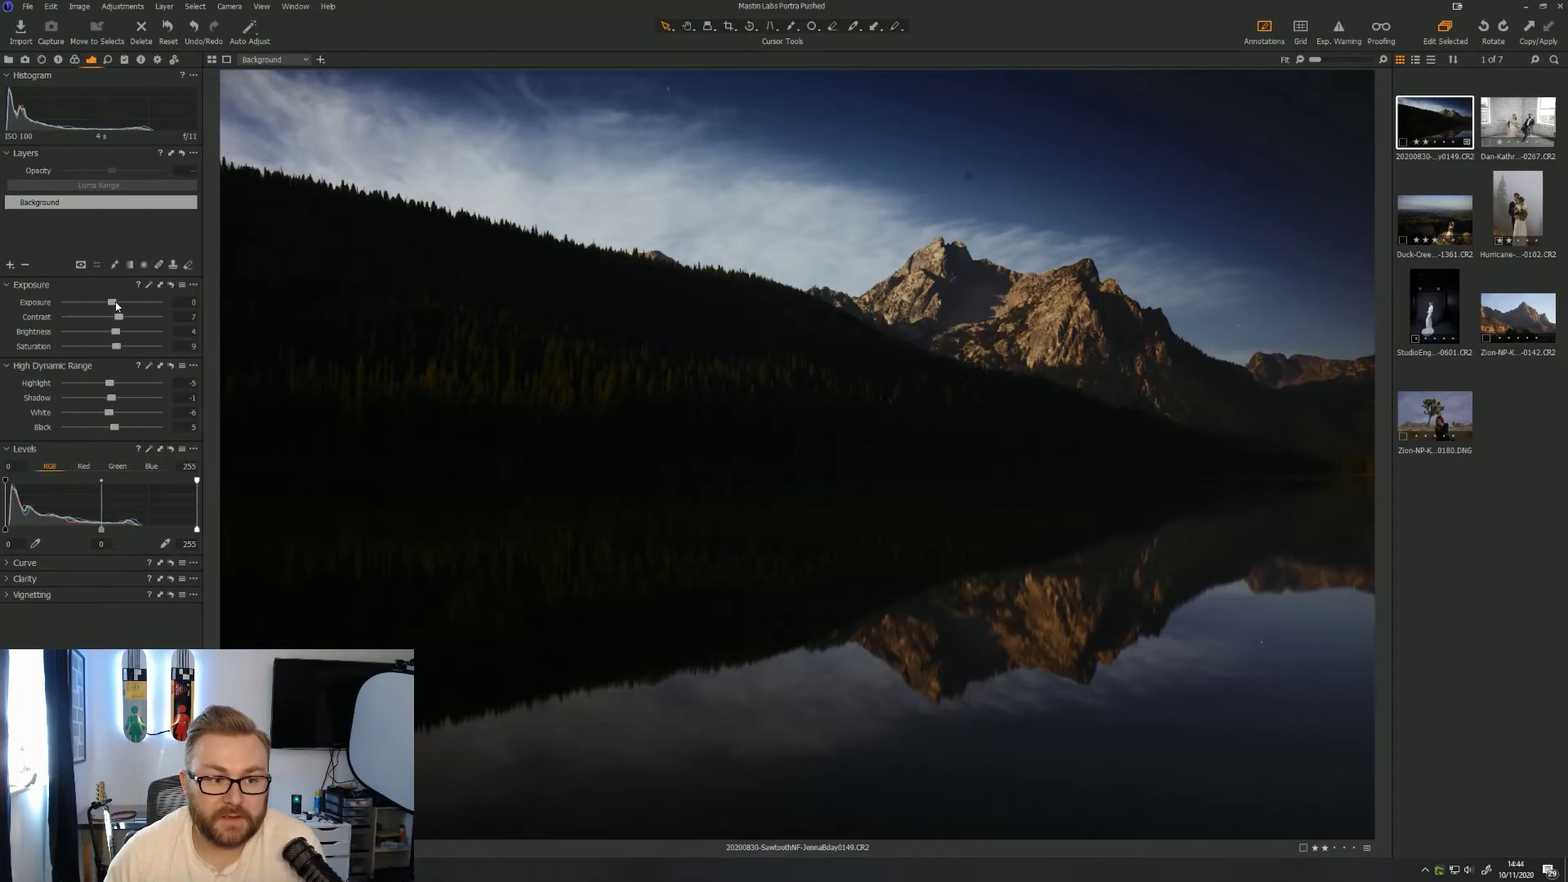
{"action": "left_click_drag", "start_coordinate": [115, 304], "coordinate": [116, 305]}
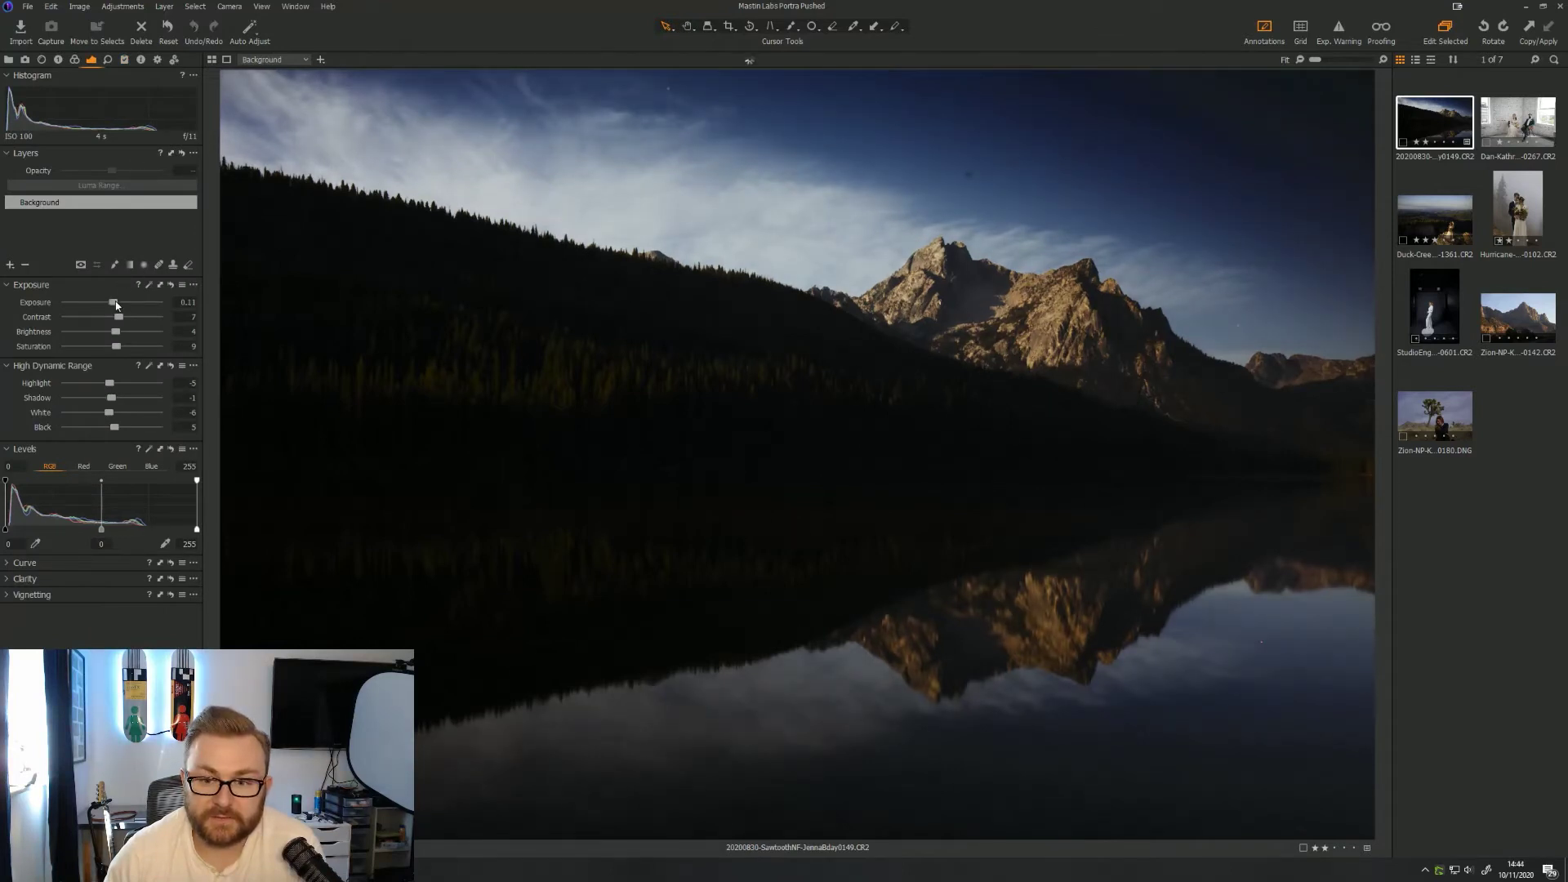
{"action": "left_click", "coordinate": [58, 60]}
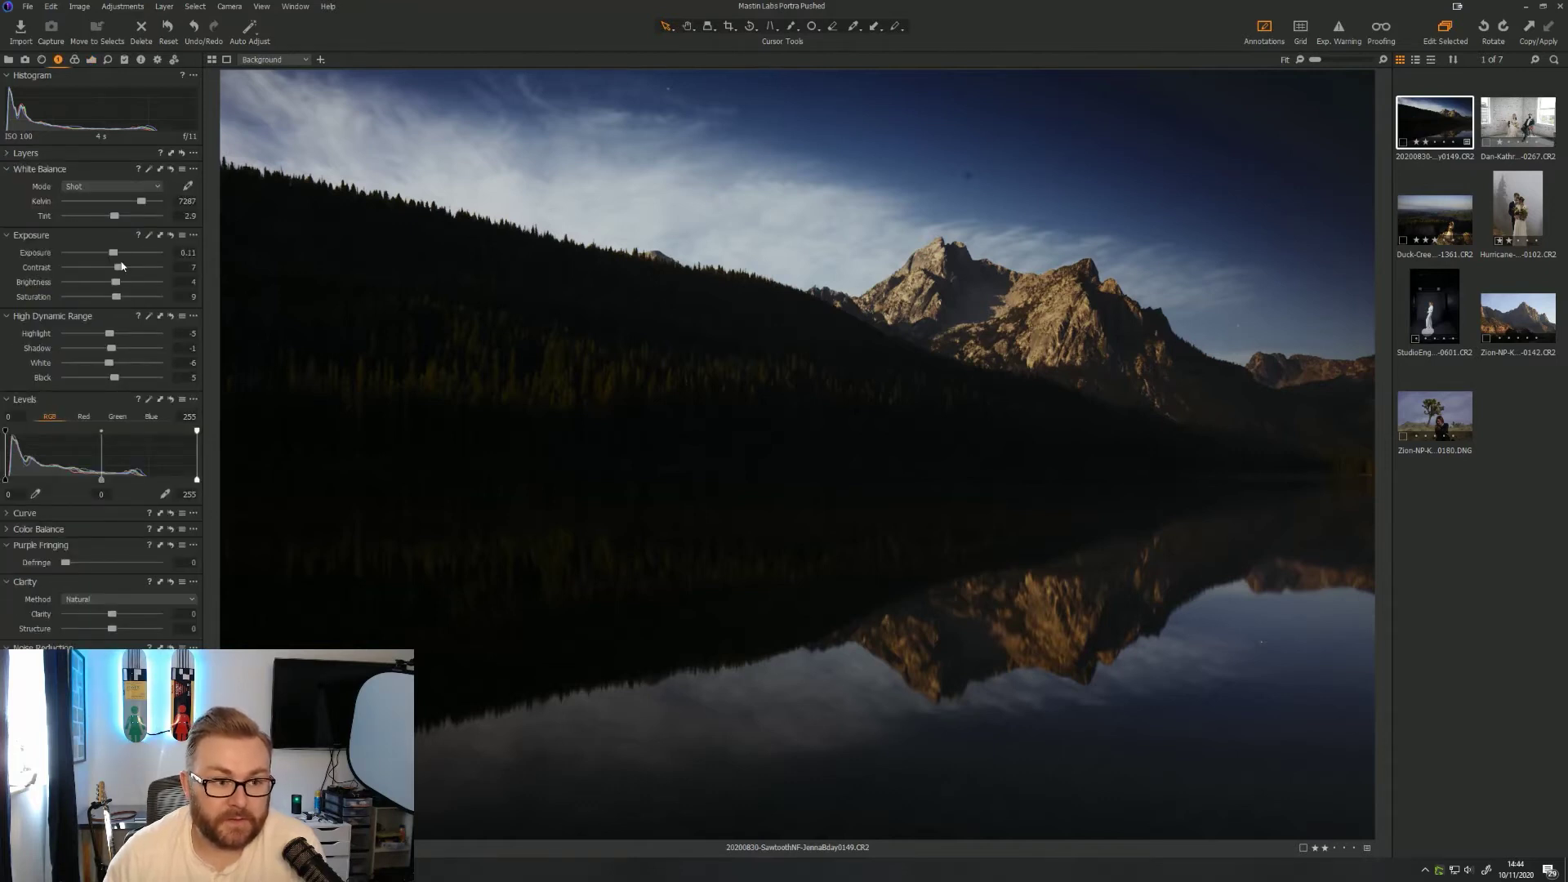
{"action": "left_click_drag", "start_coordinate": [141, 202], "coordinate": [147, 203]}
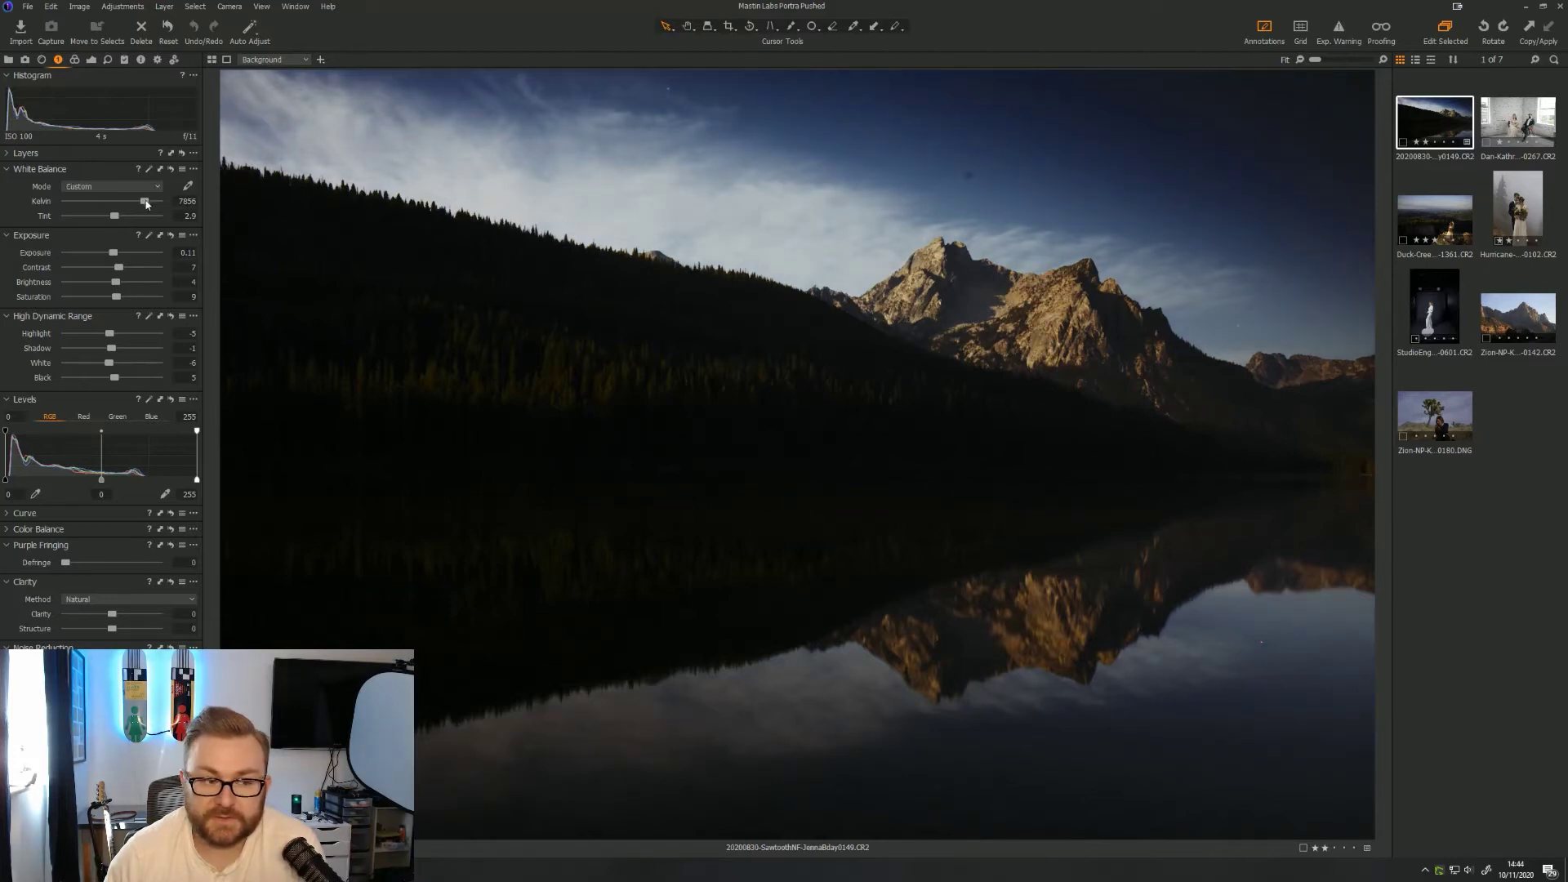
{"action": "left_click", "coordinate": [119, 216]}
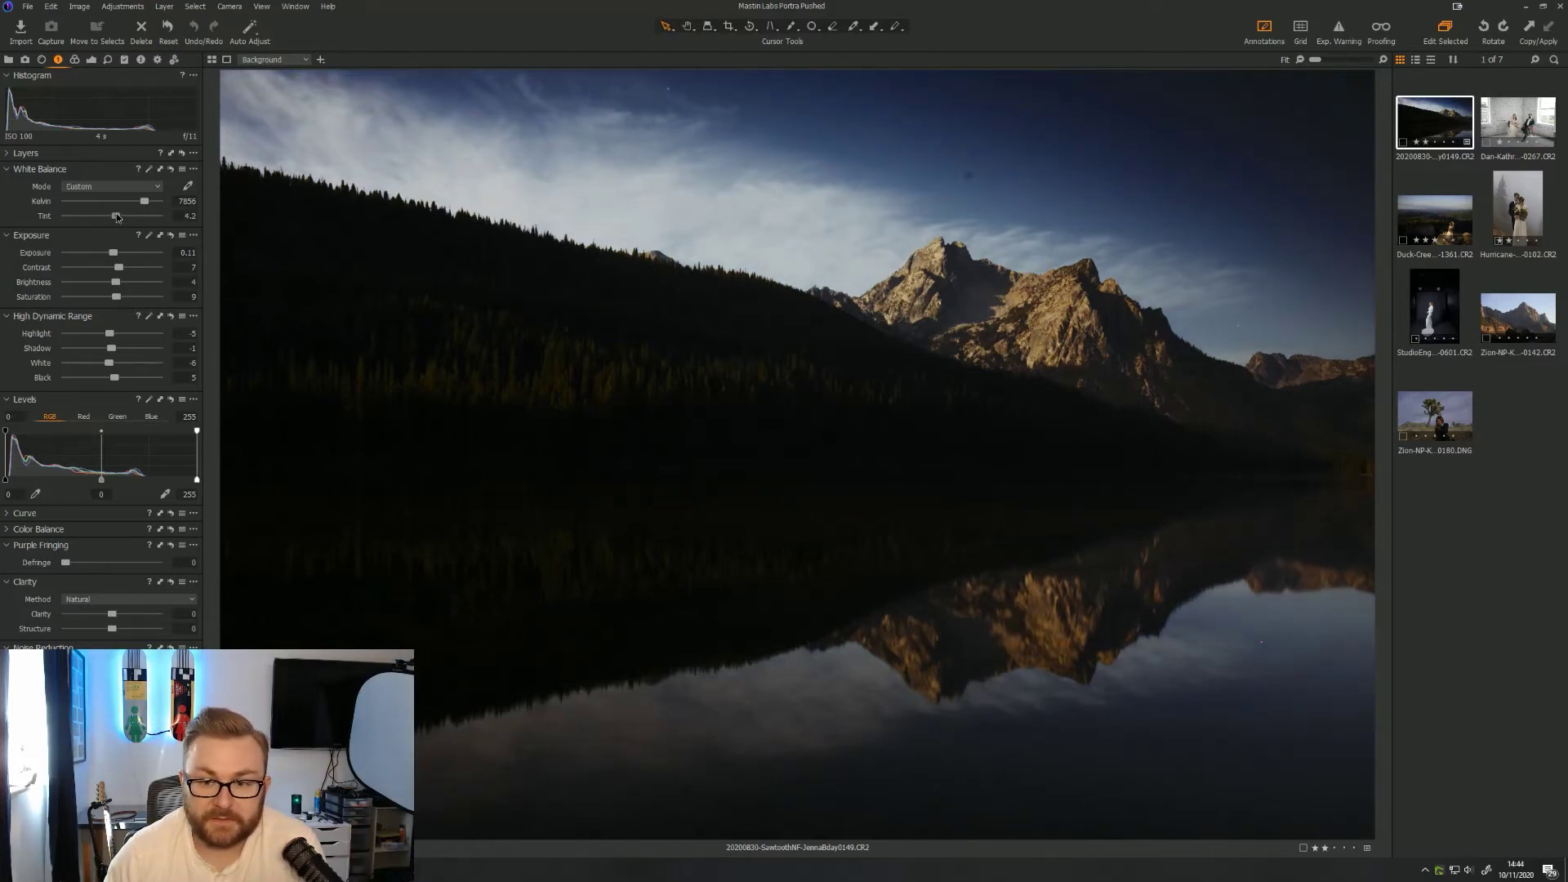
{"action": "left_click_drag", "start_coordinate": [120, 215], "coordinate": [119, 215]}
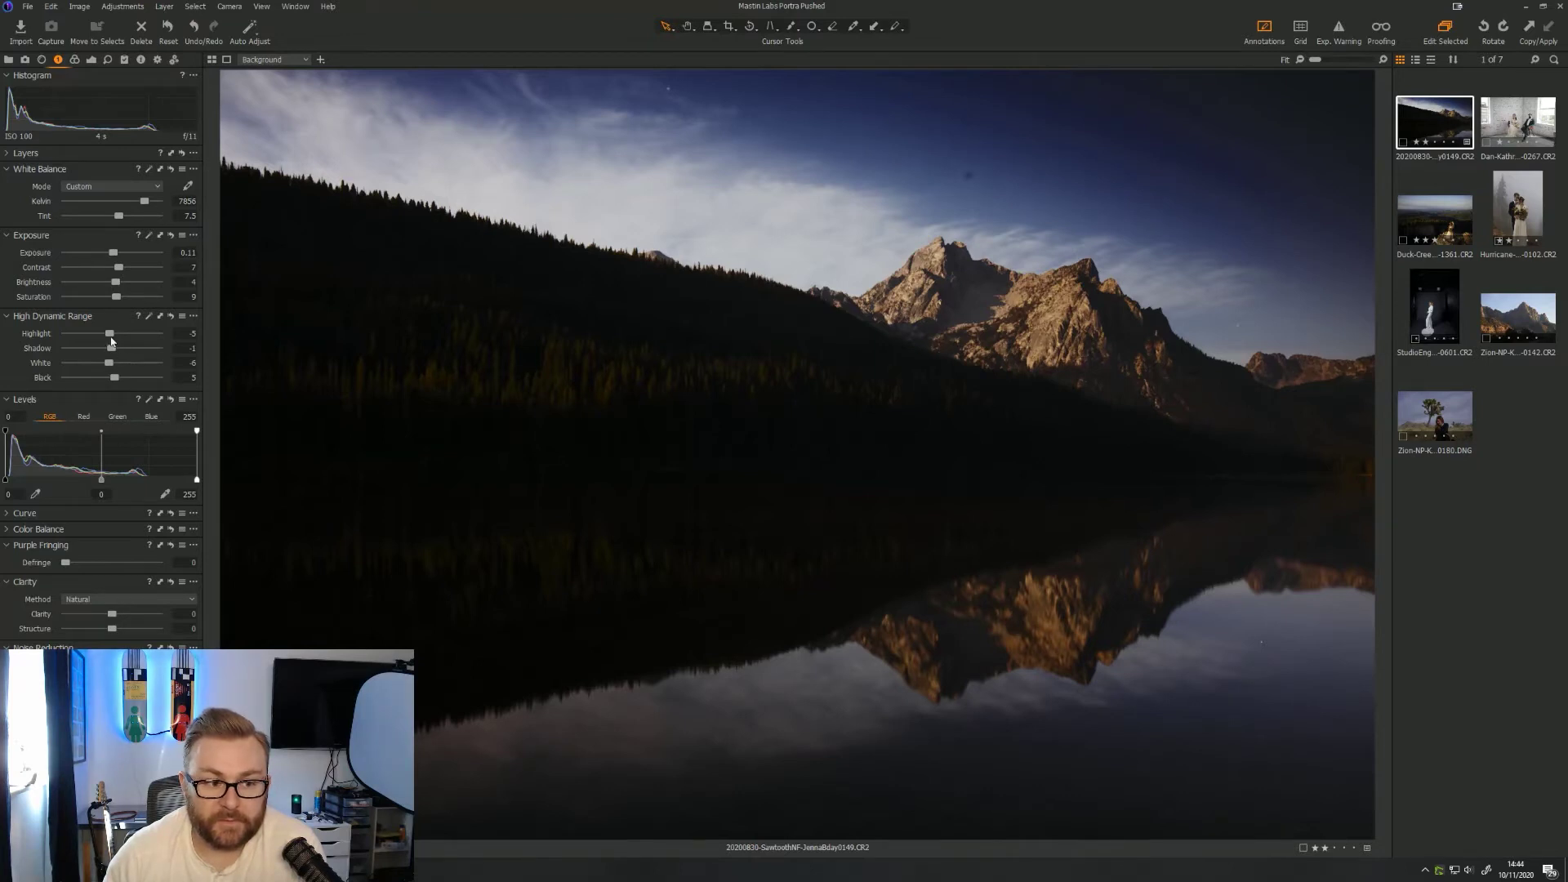
Set the lake photo's shadows to 19 and highlights to -43, and compare the edit with the original in a split before/after view
{"action": "left_click_drag", "start_coordinate": [111, 347], "coordinate": [120, 348]}
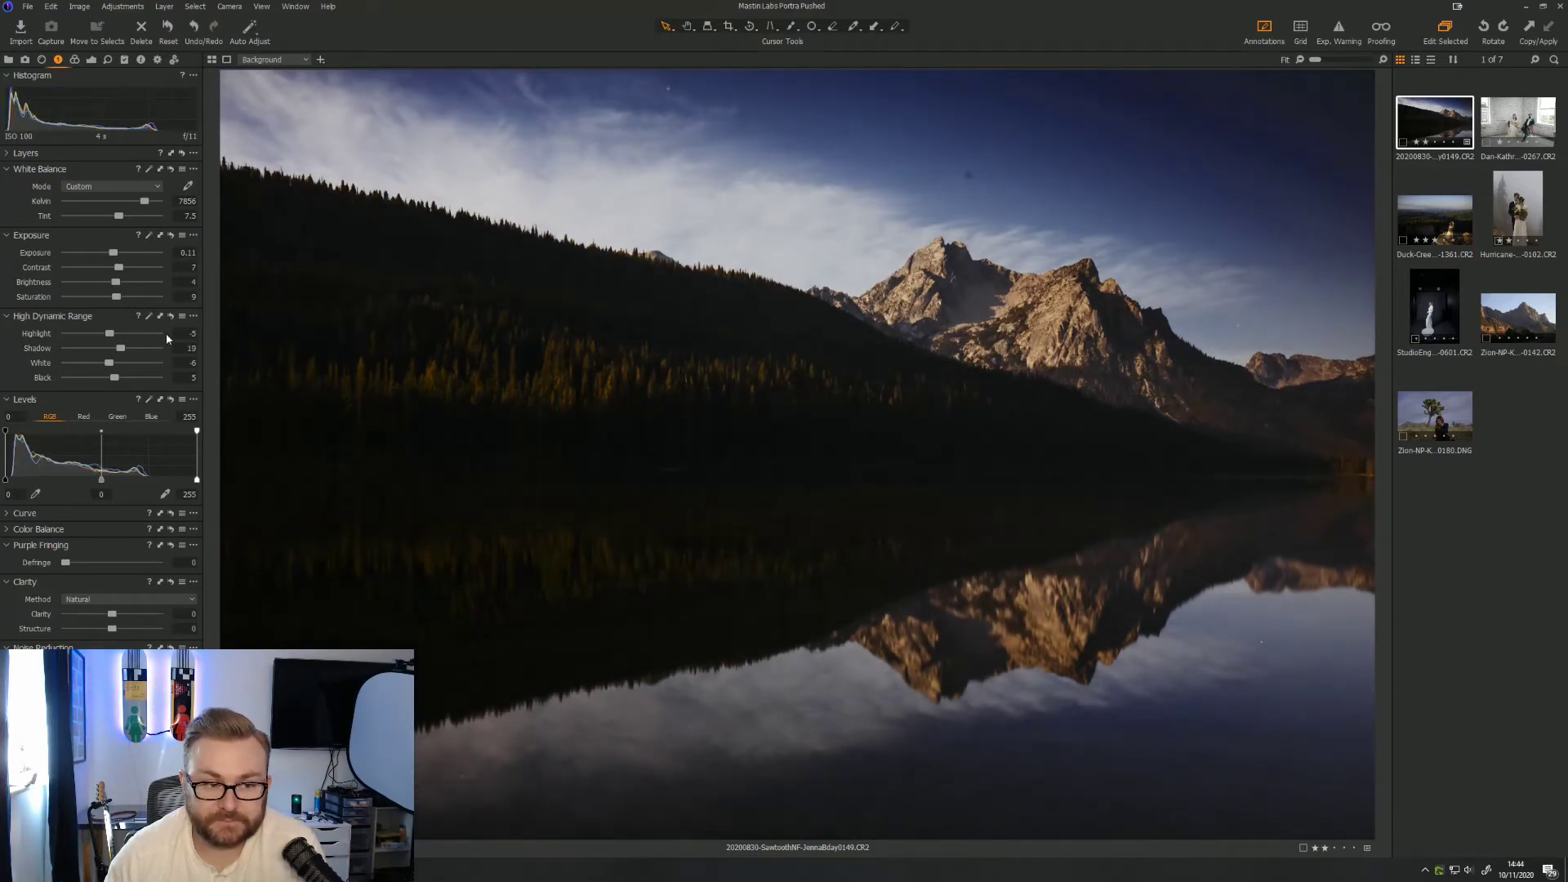
{"action": "mouse_move", "coordinate": [112, 332]}
{"action": "left_mouse_down"}
{"action": "mouse_move", "coordinate": [80, 337]}
{"action": "mouse_move", "coordinate": [93, 338]}
{"action": "left_mouse_up"}
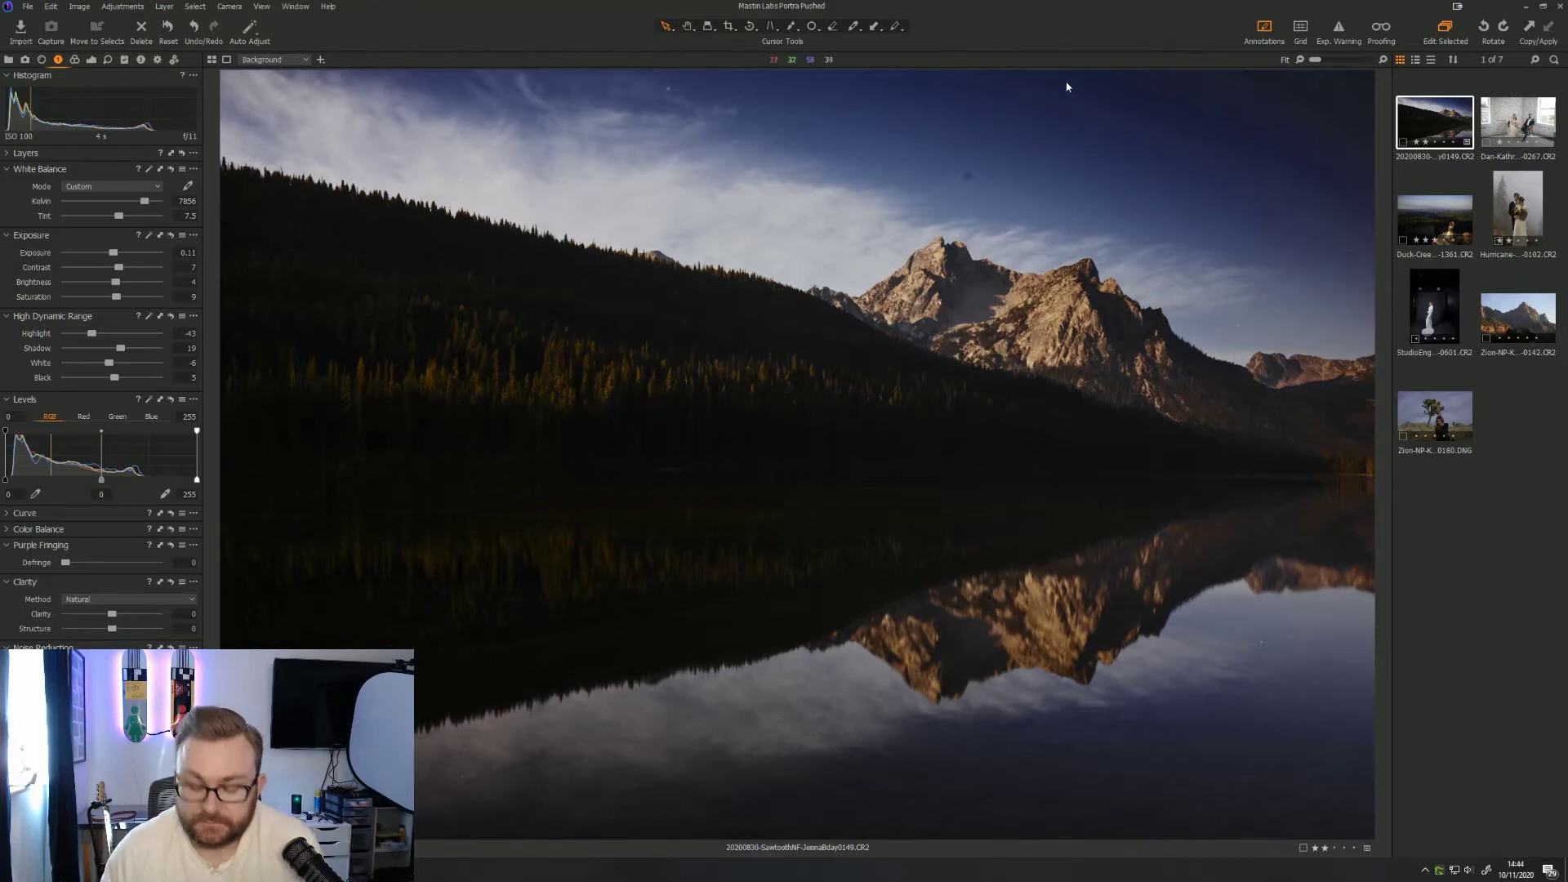
{"action": "key", "text": "y"}
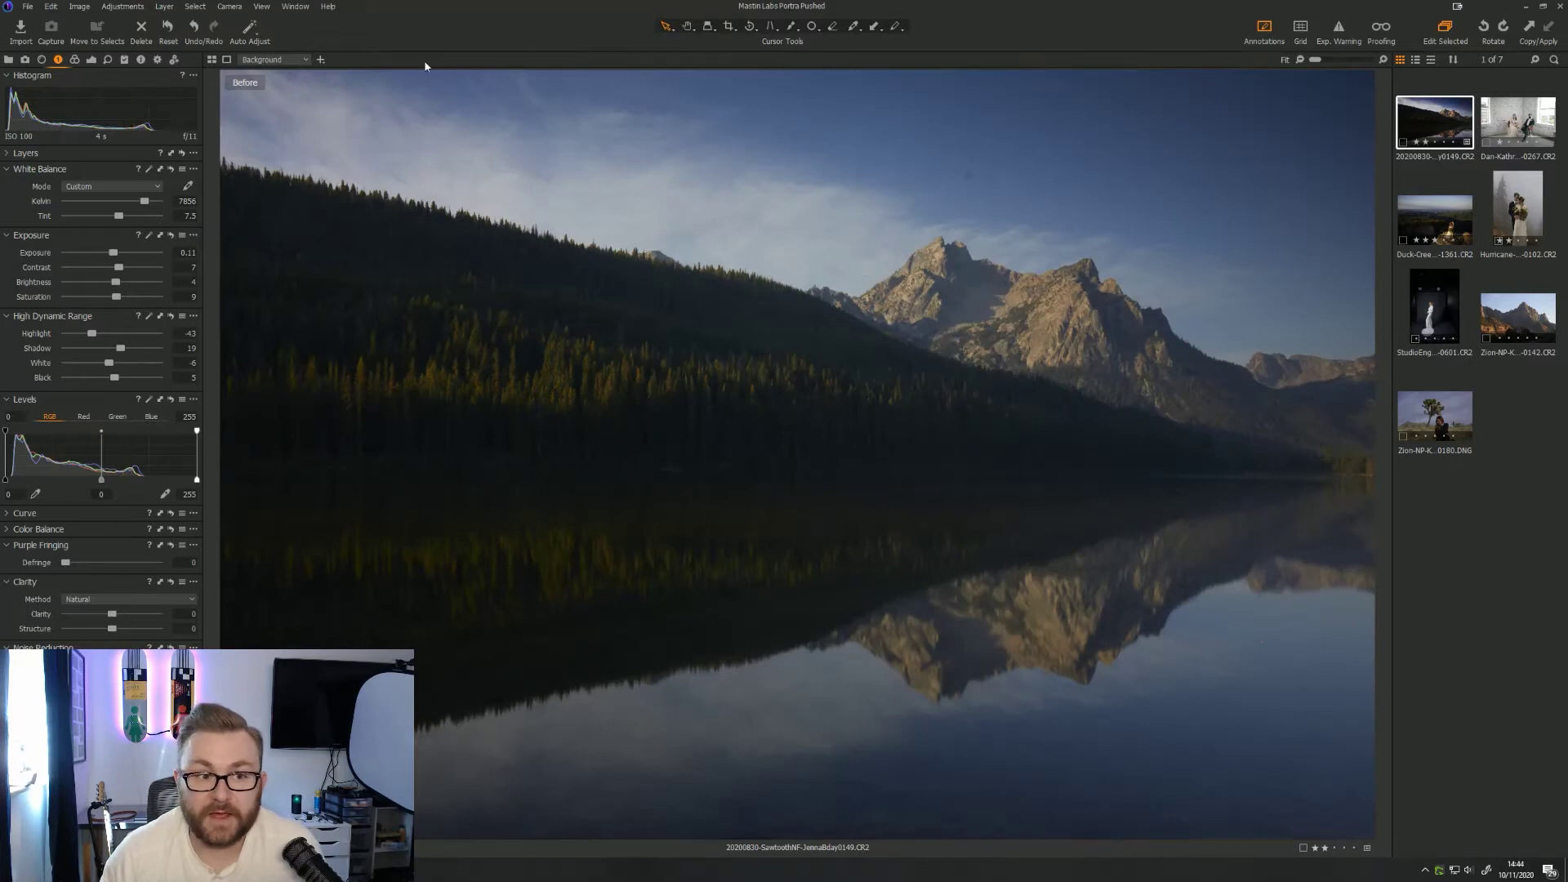
{"action": "left_click_drag", "start_coordinate": [1372, 455], "coordinate": [828, 489]}
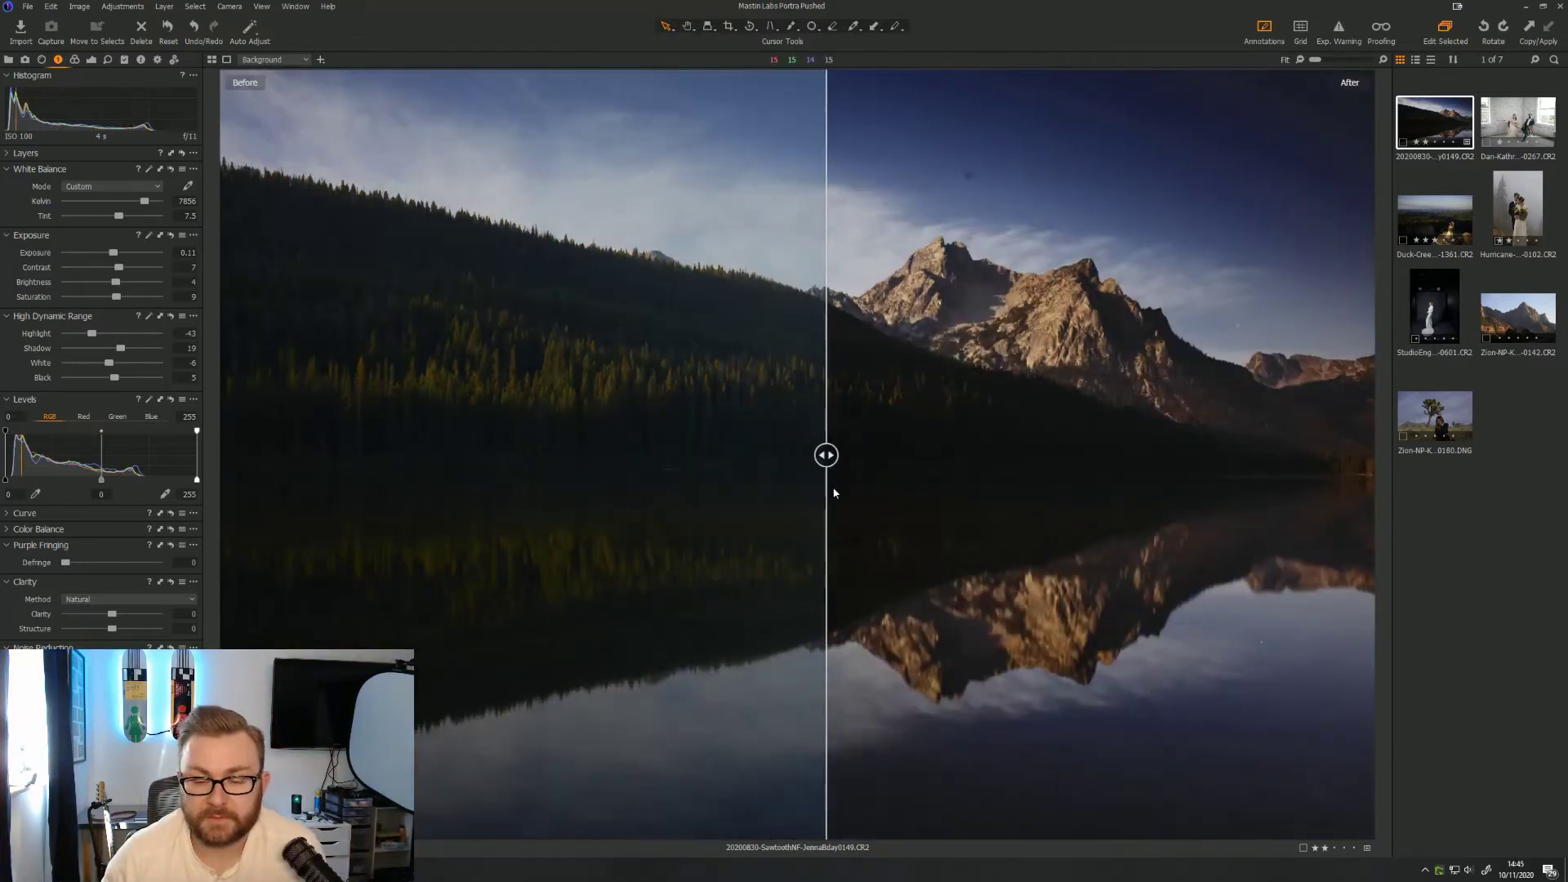
{"action": "key", "text": "y"}
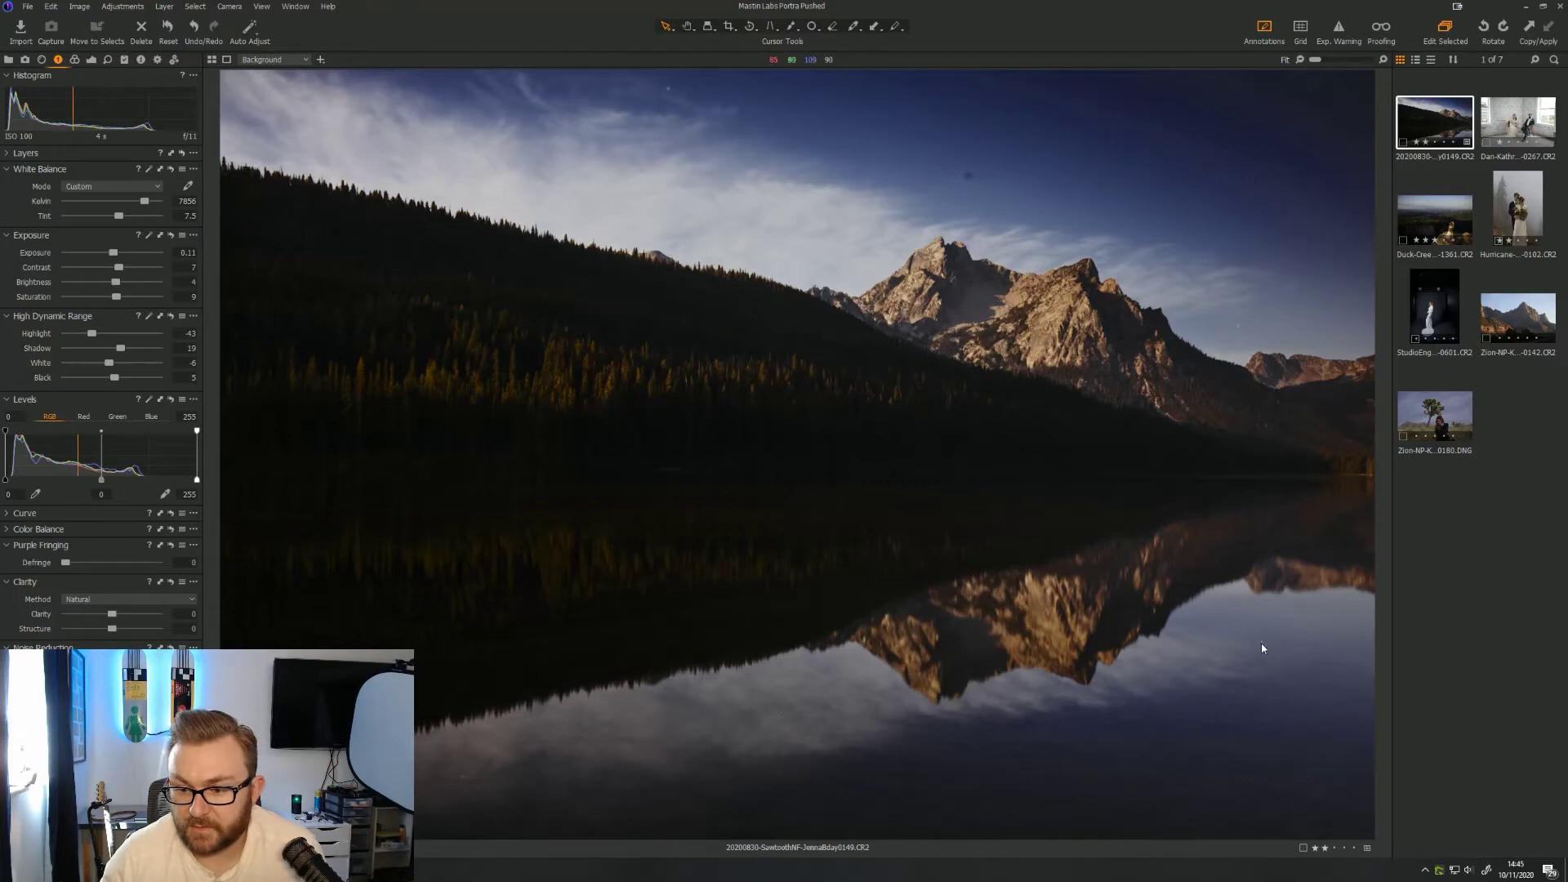
Set single pixel noise reduction to 14 on the lake photo and check the bright specks in the reflected sky up close
{"action": "left_click", "coordinate": [813, 27]}
{"action": "left_click", "coordinate": [669, 30]}
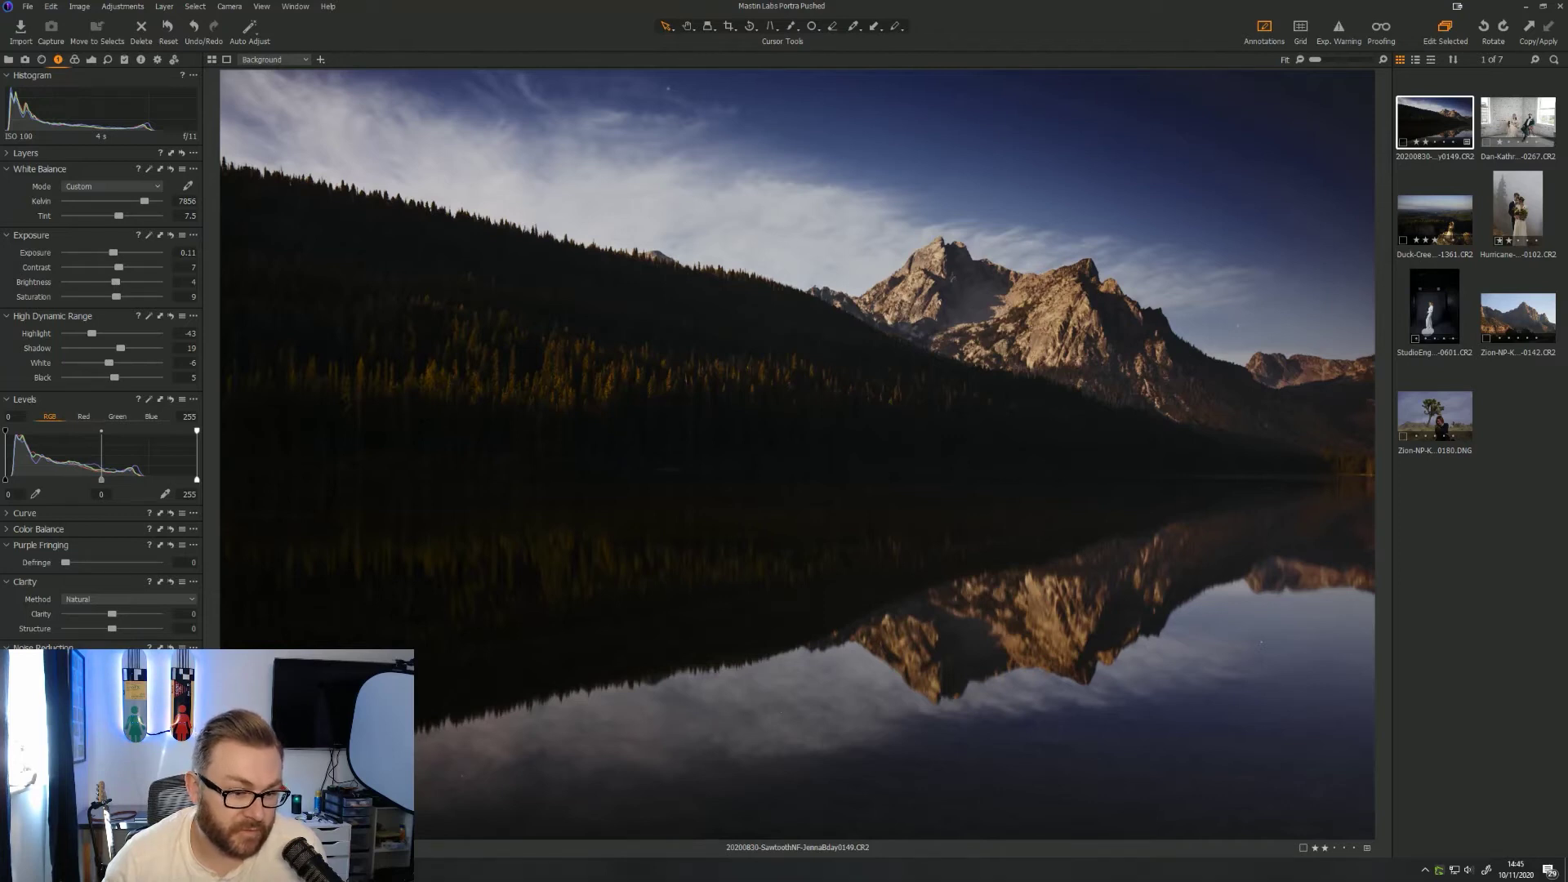
{"action": "left_click", "coordinate": [107, 60]}
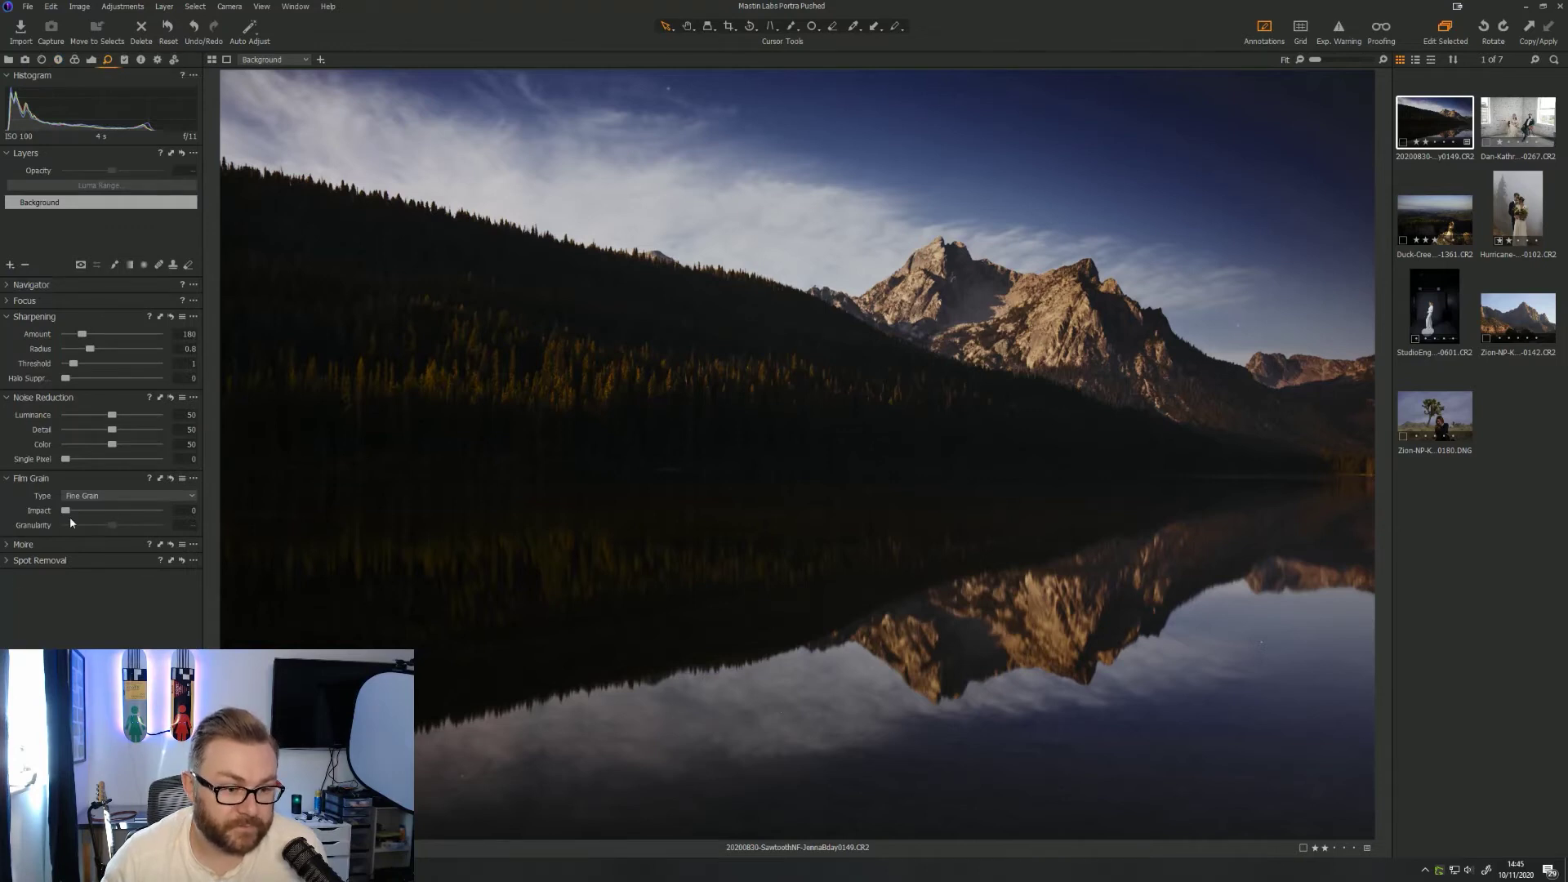
{"action": "left_click_drag", "start_coordinate": [60, 460], "coordinate": [79, 463]}
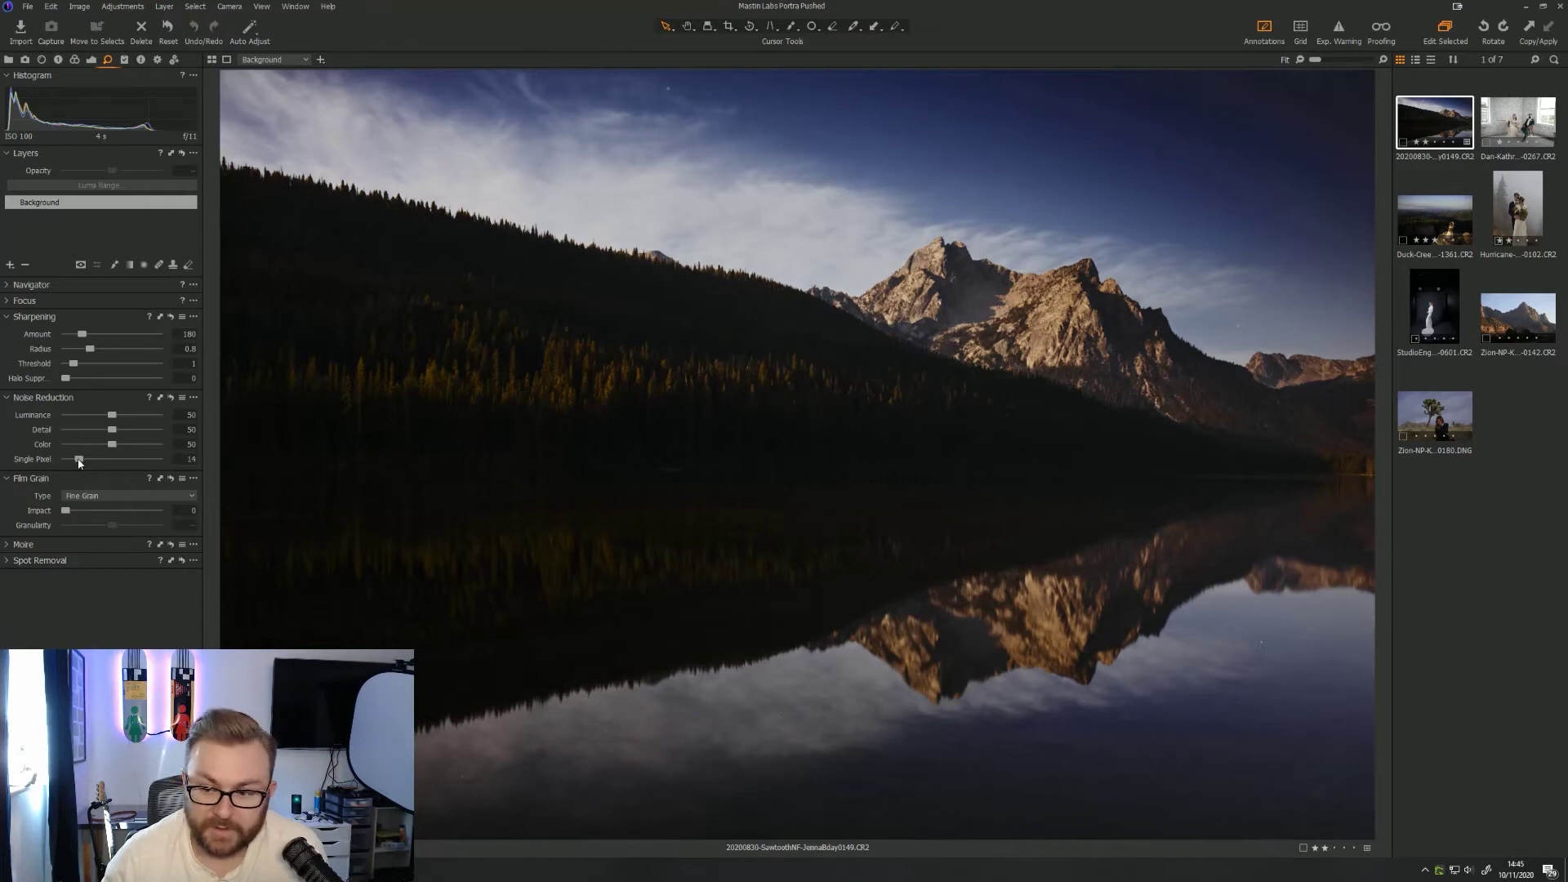
{"action": "scroll", "coordinate": [1268, 645], "scroll_direction": "up", "scroll_amount": 3}
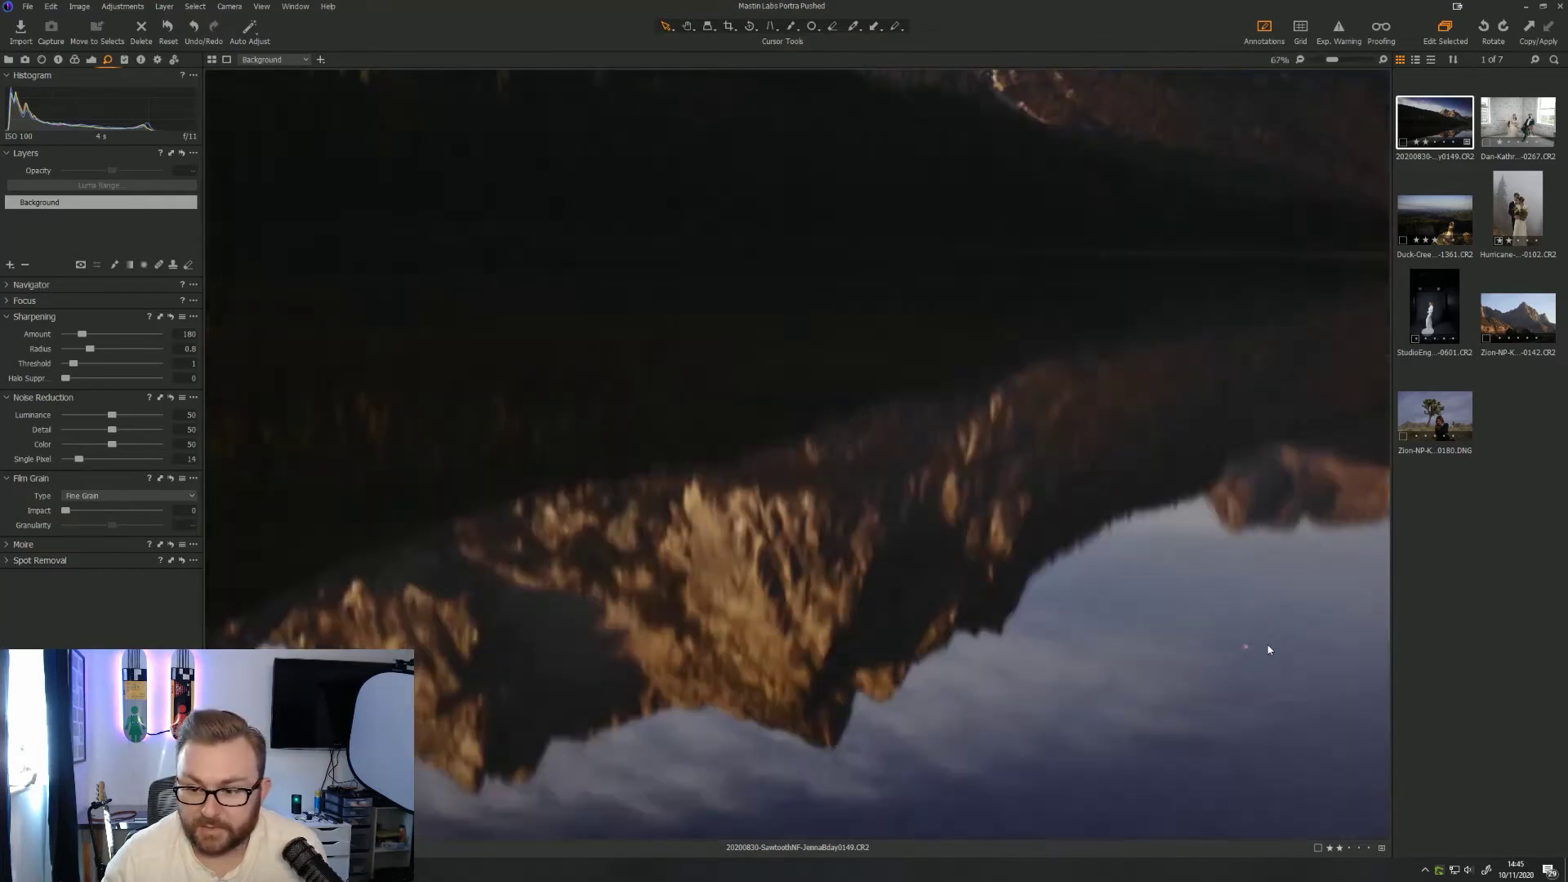
{"action": "scroll", "coordinate": [1242, 637], "scroll_direction": "down", "scroll_amount": 3}
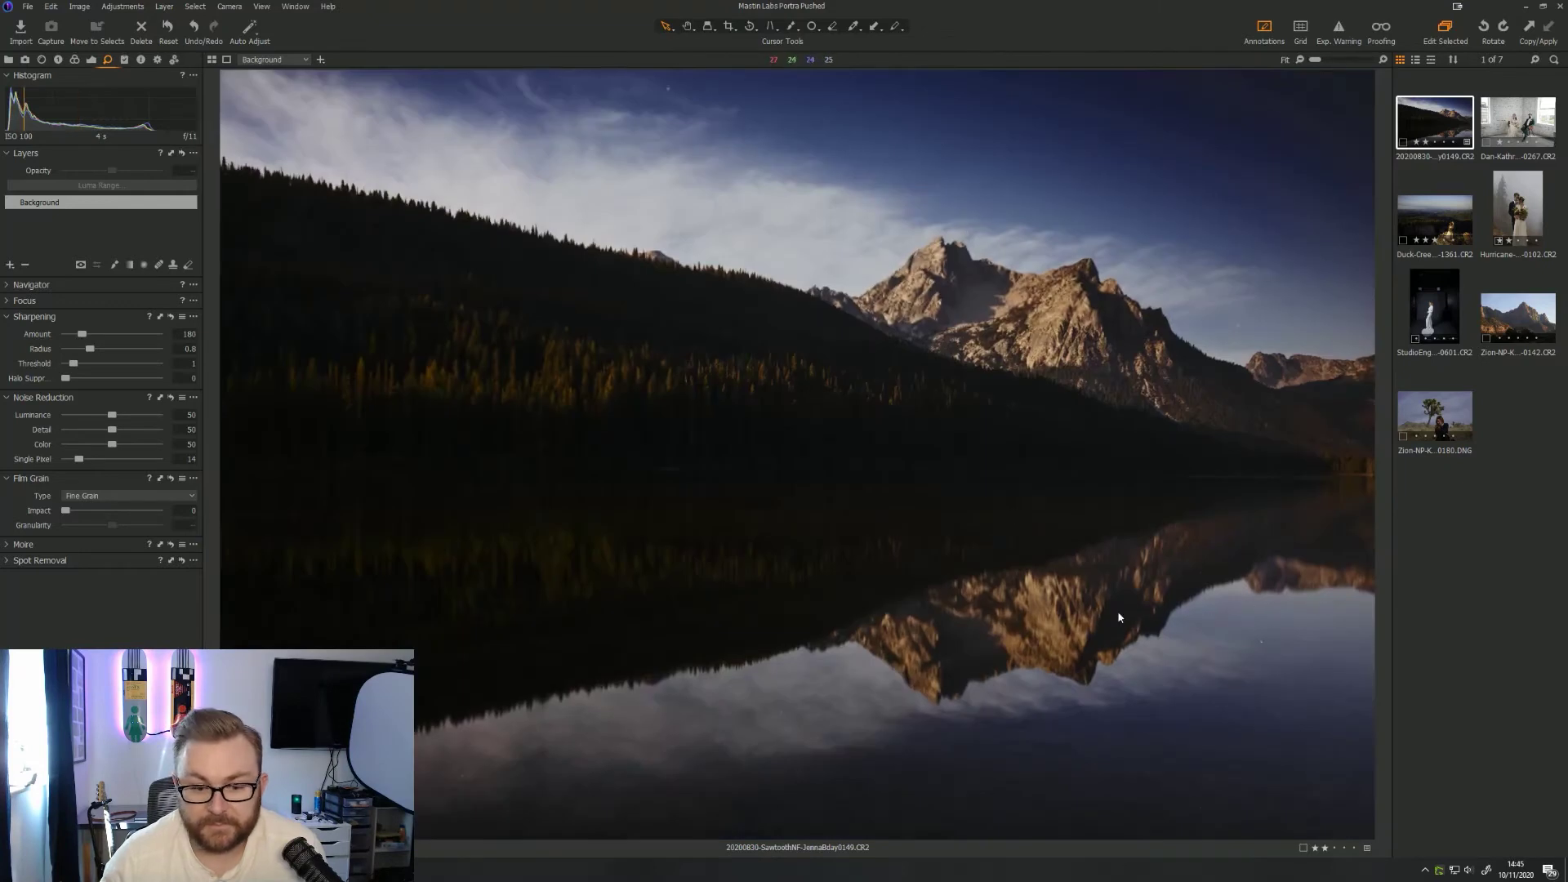
{"action": "scroll", "coordinate": [1274, 648], "scroll_direction": "up", "scroll_amount": 2}
{"action": "scroll", "coordinate": [1247, 646], "scroll_direction": "down", "scroll_amount": 2}
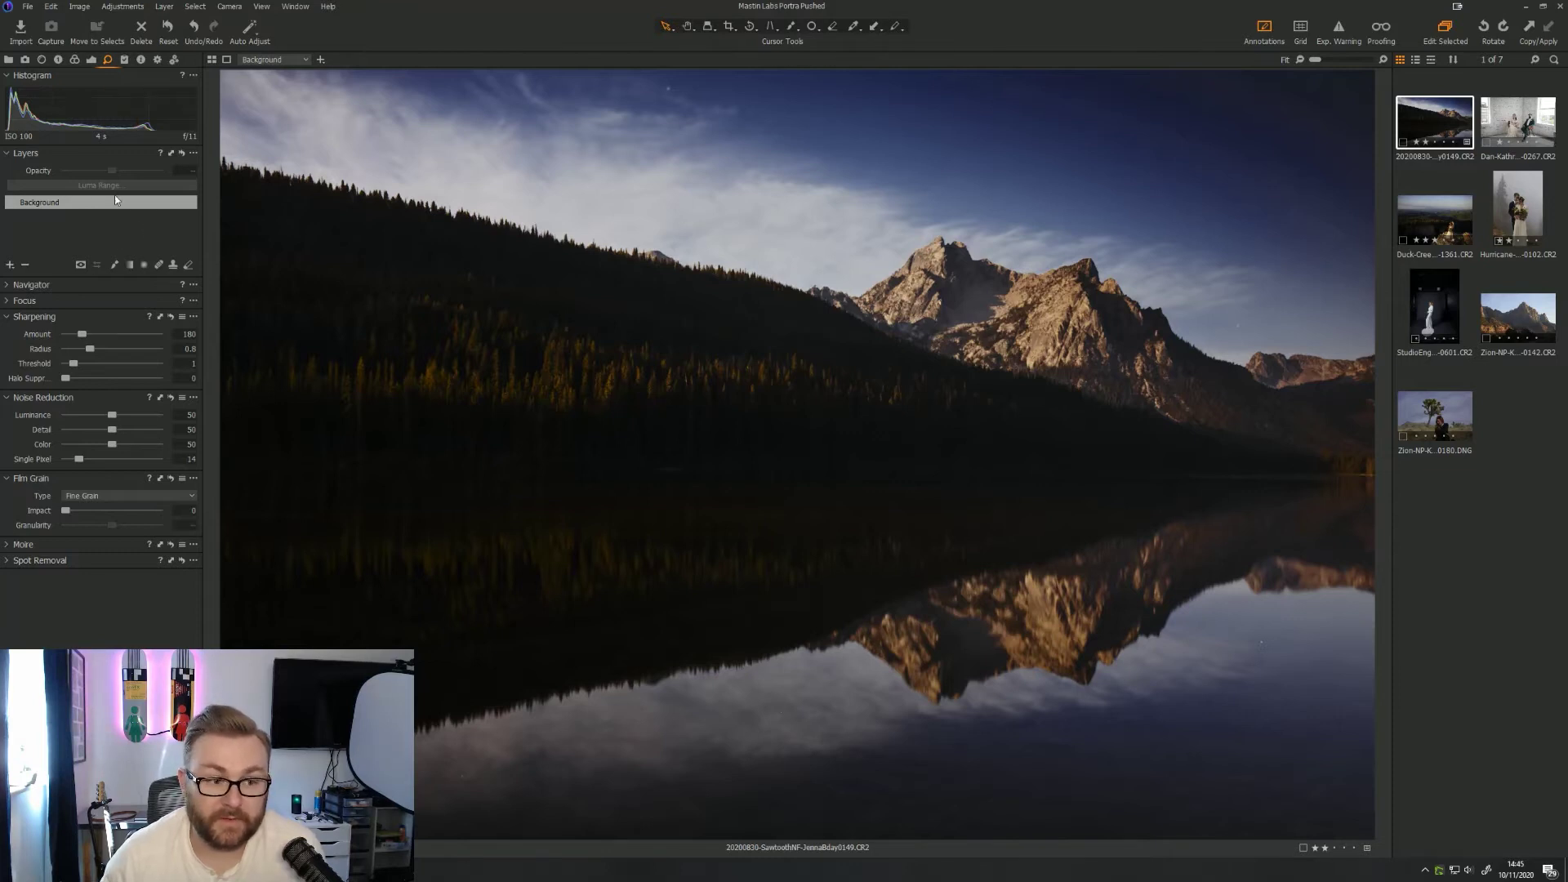
Select the photo of the seated wedding couple and apply the Portra 400 +2 film look to it
{"action": "left_click", "coordinate": [55, 61]}
{"action": "left_click", "coordinate": [124, 60]}
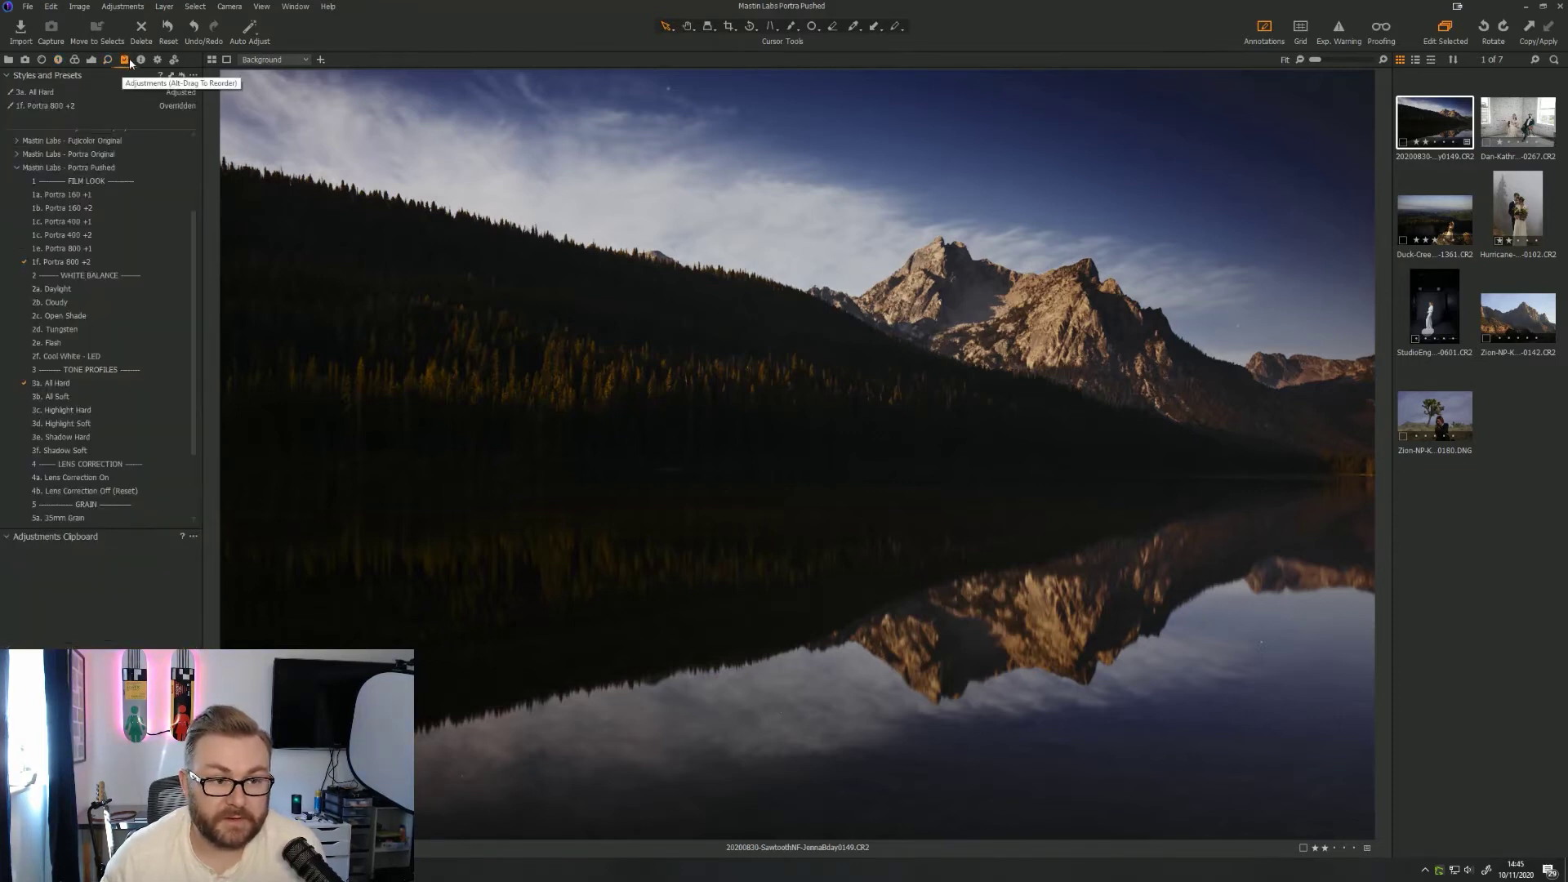
{"action": "left_click", "coordinate": [1537, 123]}
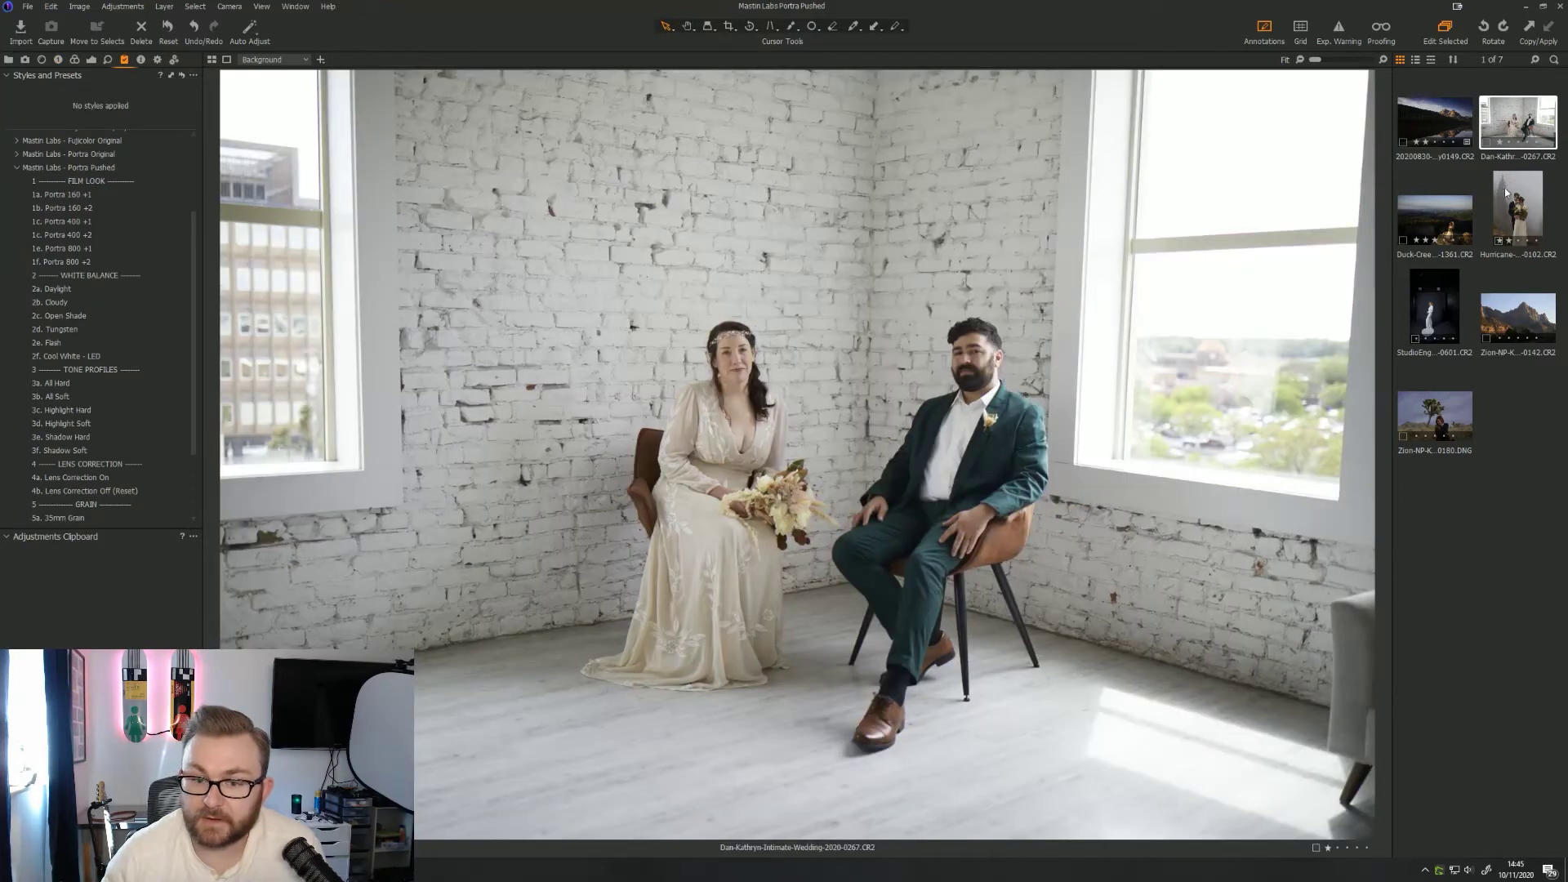
{"action": "left_click", "coordinate": [1511, 634]}
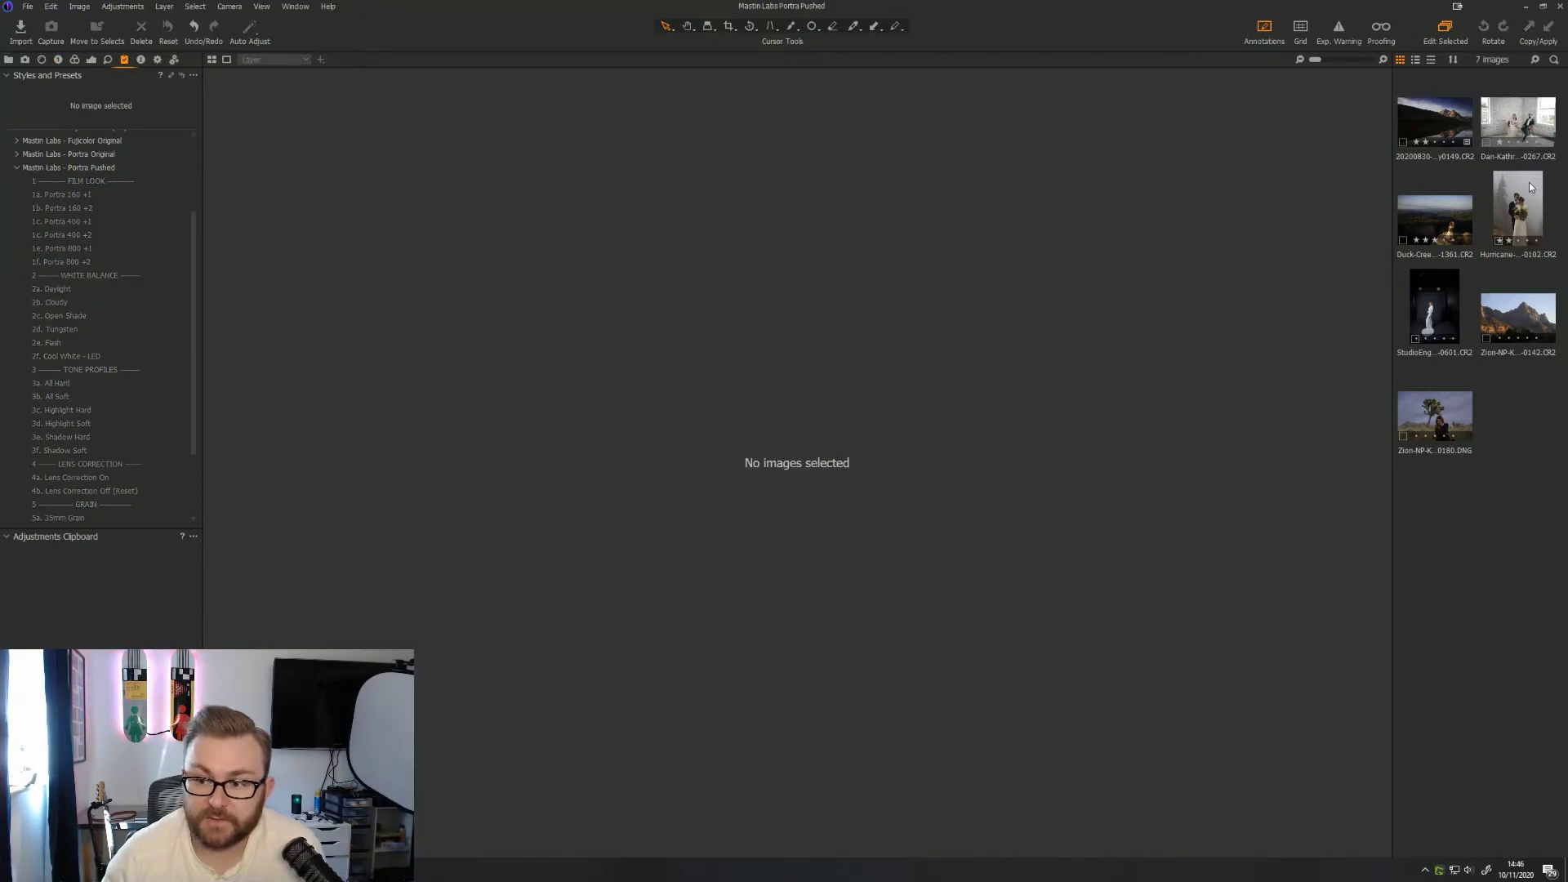
{"action": "left_click", "coordinate": [1518, 122]}
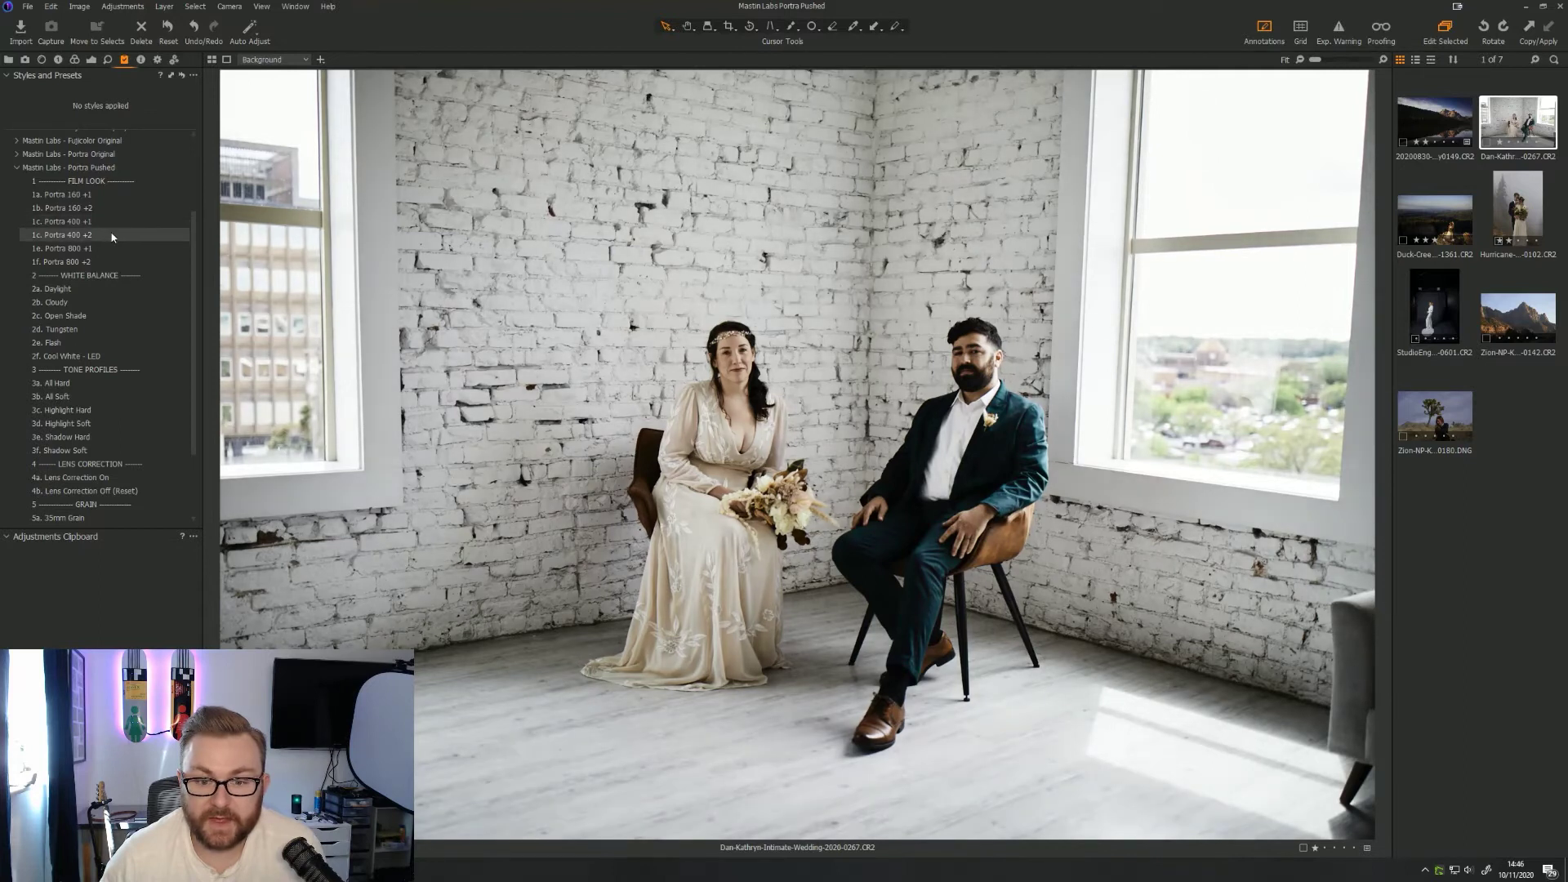
{"action": "left_click", "coordinate": [106, 236]}
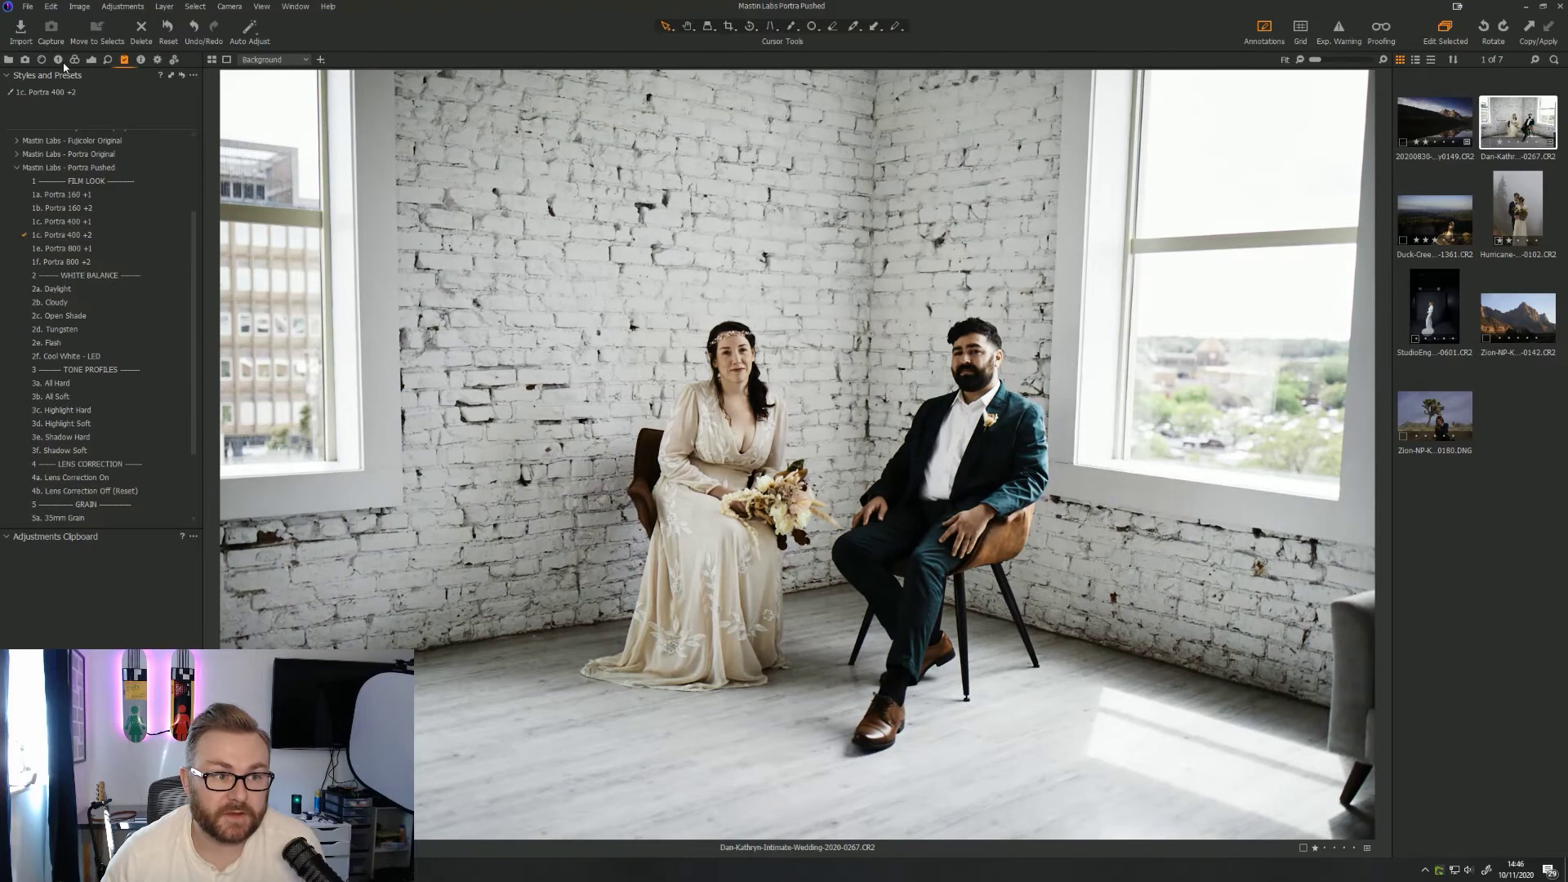
Set the wedding photo's exposure to 0.11, shadows to 43, highlights to -28 and whites to 13
{"action": "left_click", "coordinate": [58, 60]}
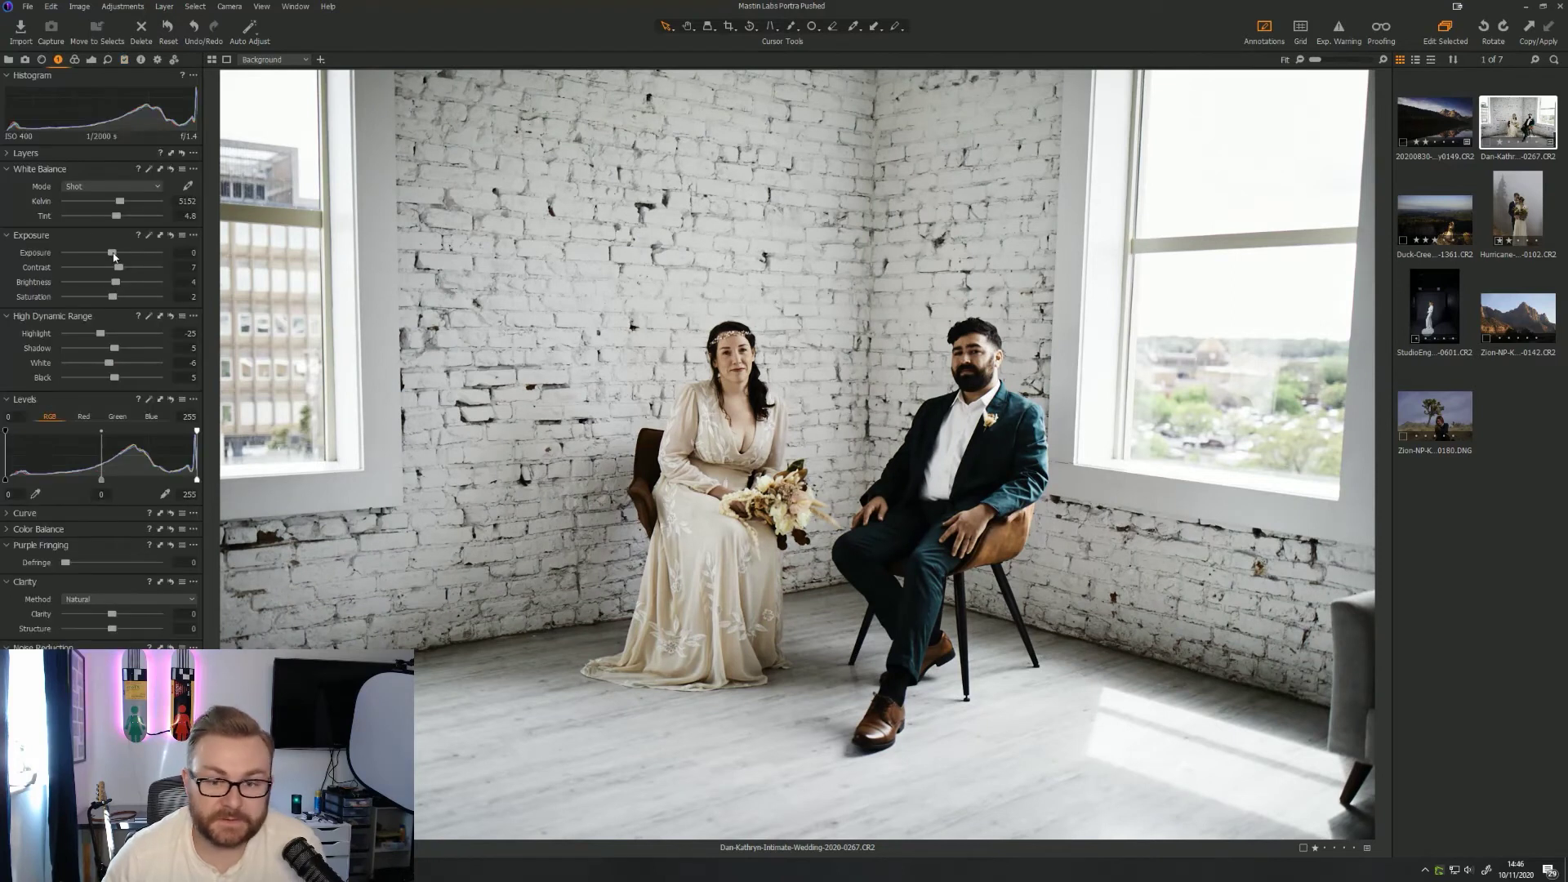
{"action": "left_click_drag", "start_coordinate": [114, 257], "coordinate": [115, 256]}
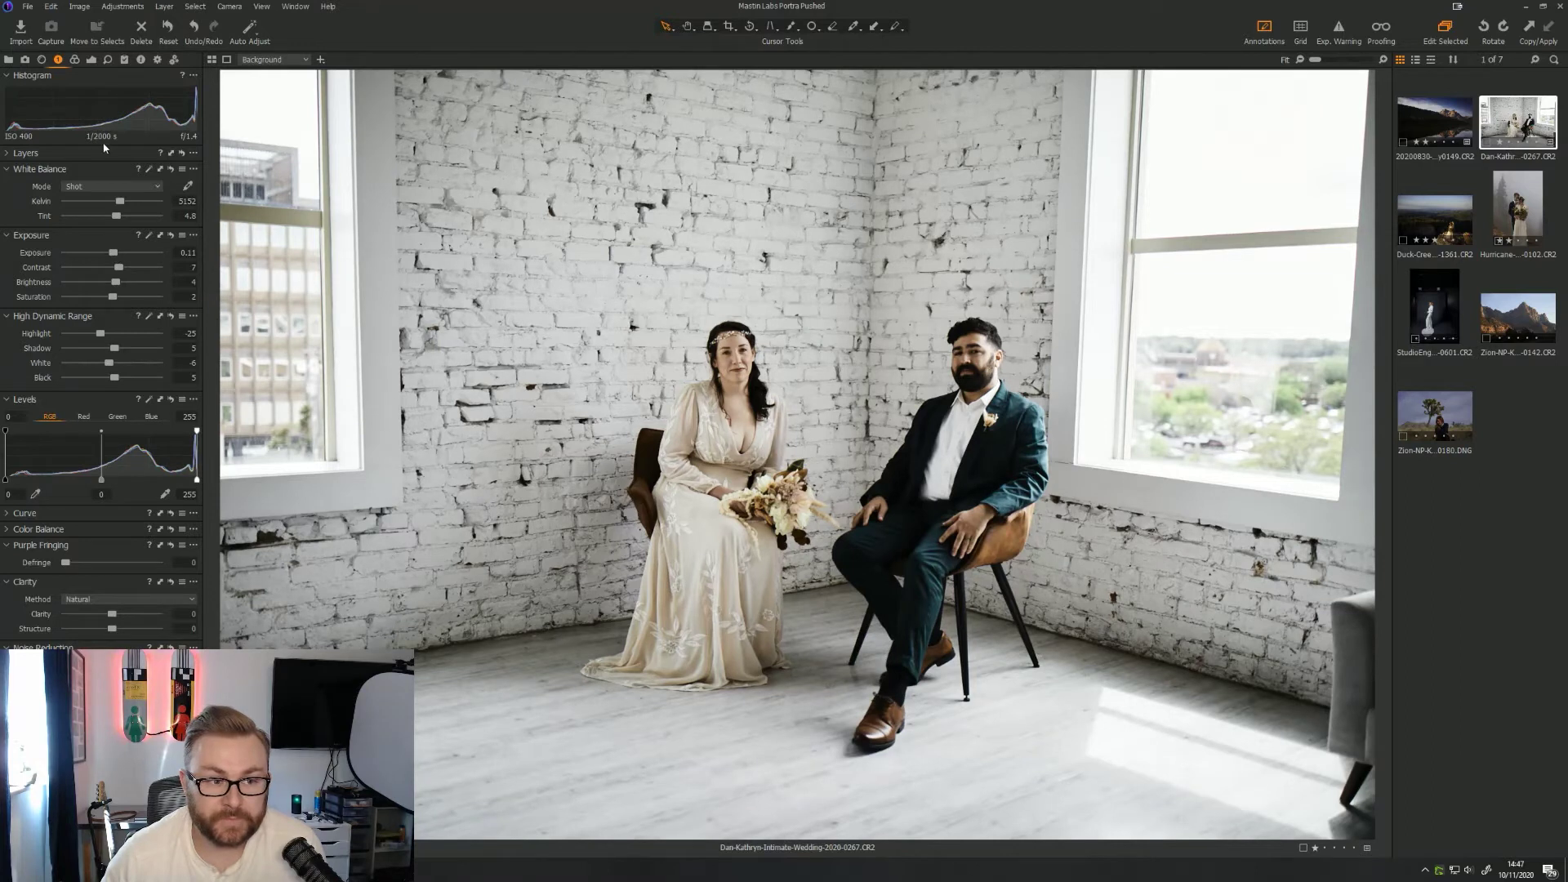
{"action": "left_click_drag", "start_coordinate": [115, 348], "coordinate": [132, 348]}
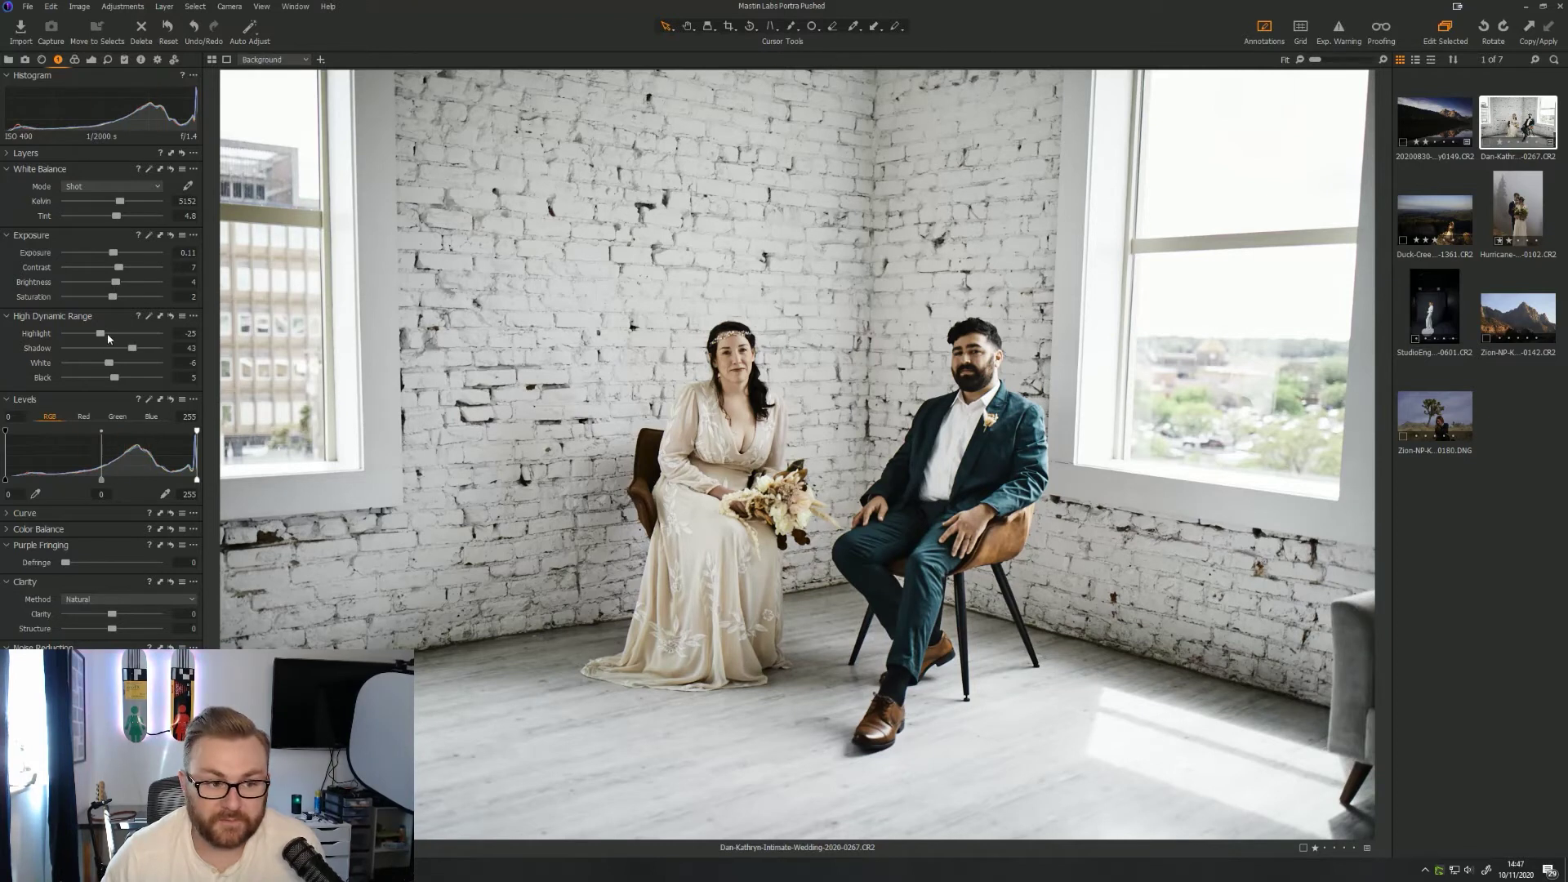
{"action": "mouse_move", "coordinate": [109, 337]}
{"action": "left_mouse_down"}
{"action": "mouse_move", "coordinate": [89, 331]}
{"action": "mouse_move", "coordinate": [116, 362]}
{"action": "left_mouse_up"}
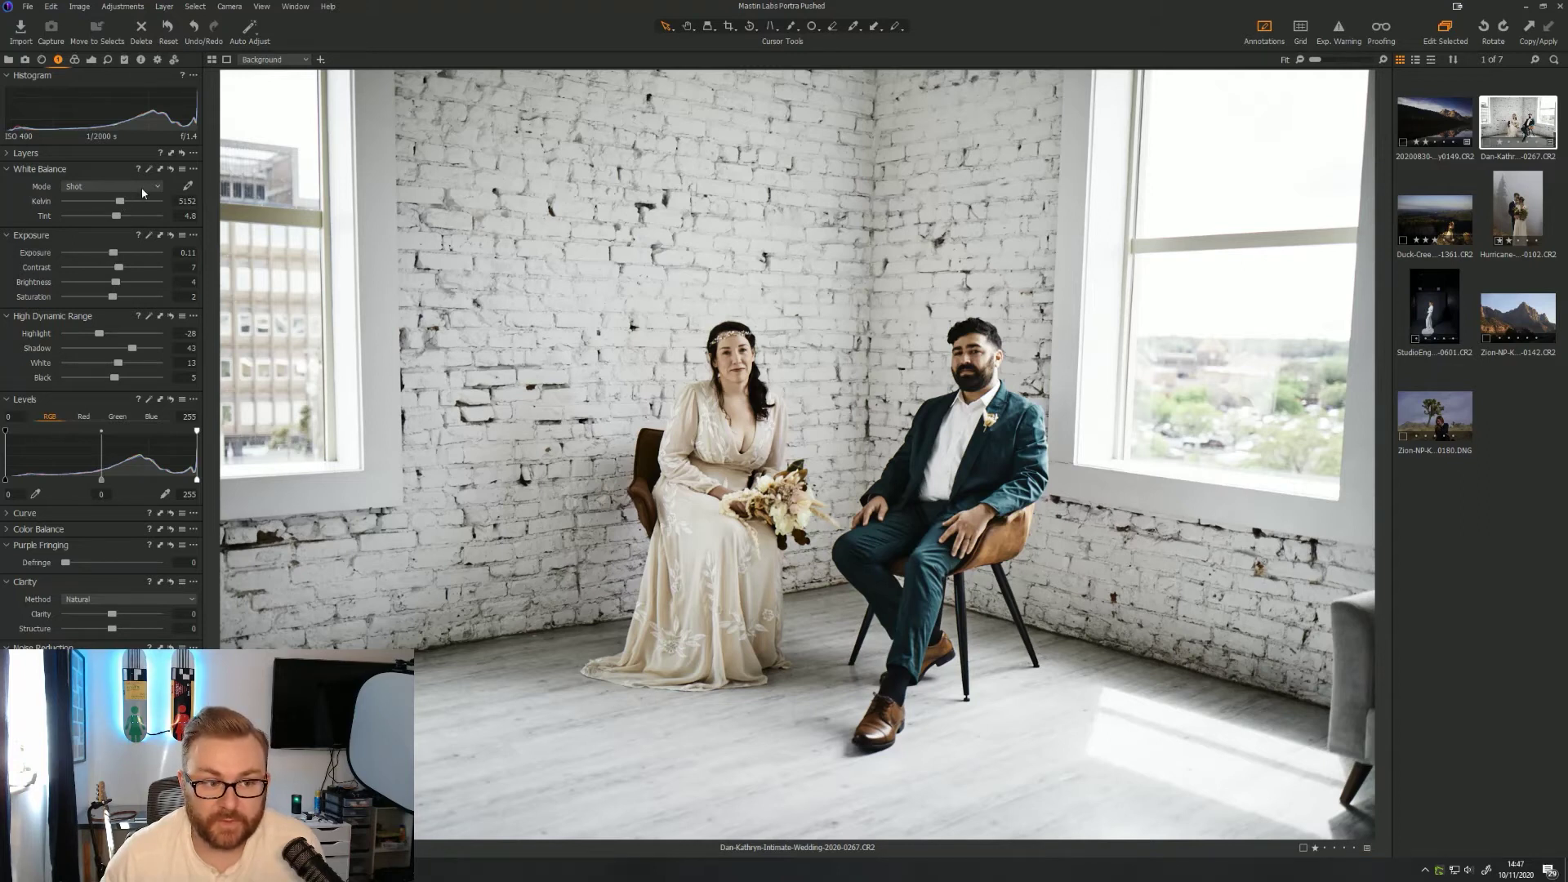
Set the wedding photo's white balance to 5437 Kelvin with tint 6.8, and compare the edit with the original in a split before/after view
{"action": "left_click_drag", "start_coordinate": [120, 202], "coordinate": [126, 204]}
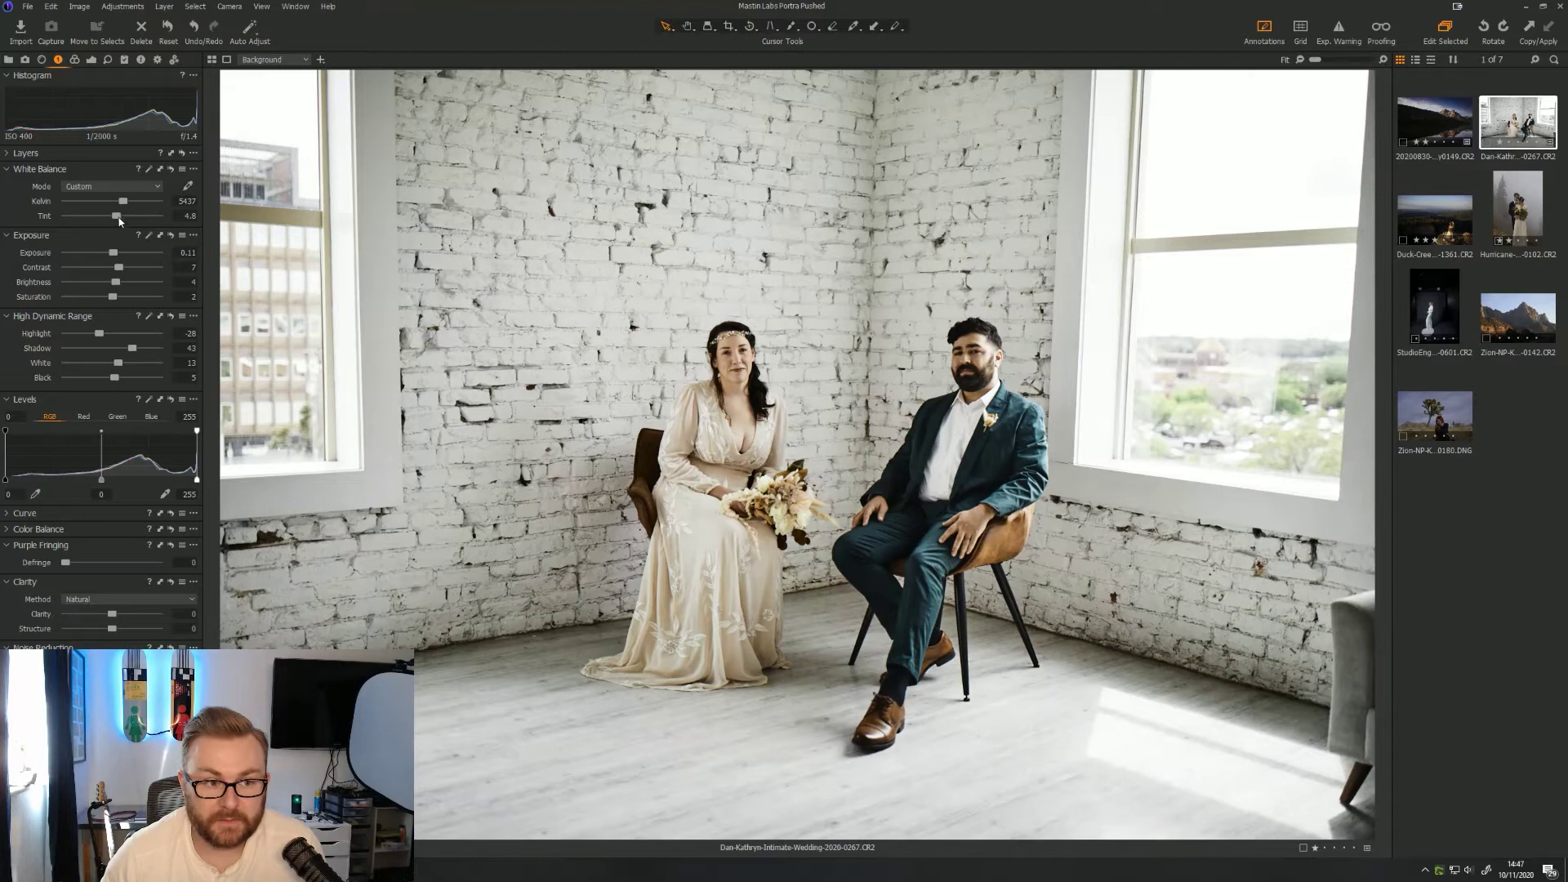
{"action": "left_click_drag", "start_coordinate": [119, 218], "coordinate": [120, 216]}
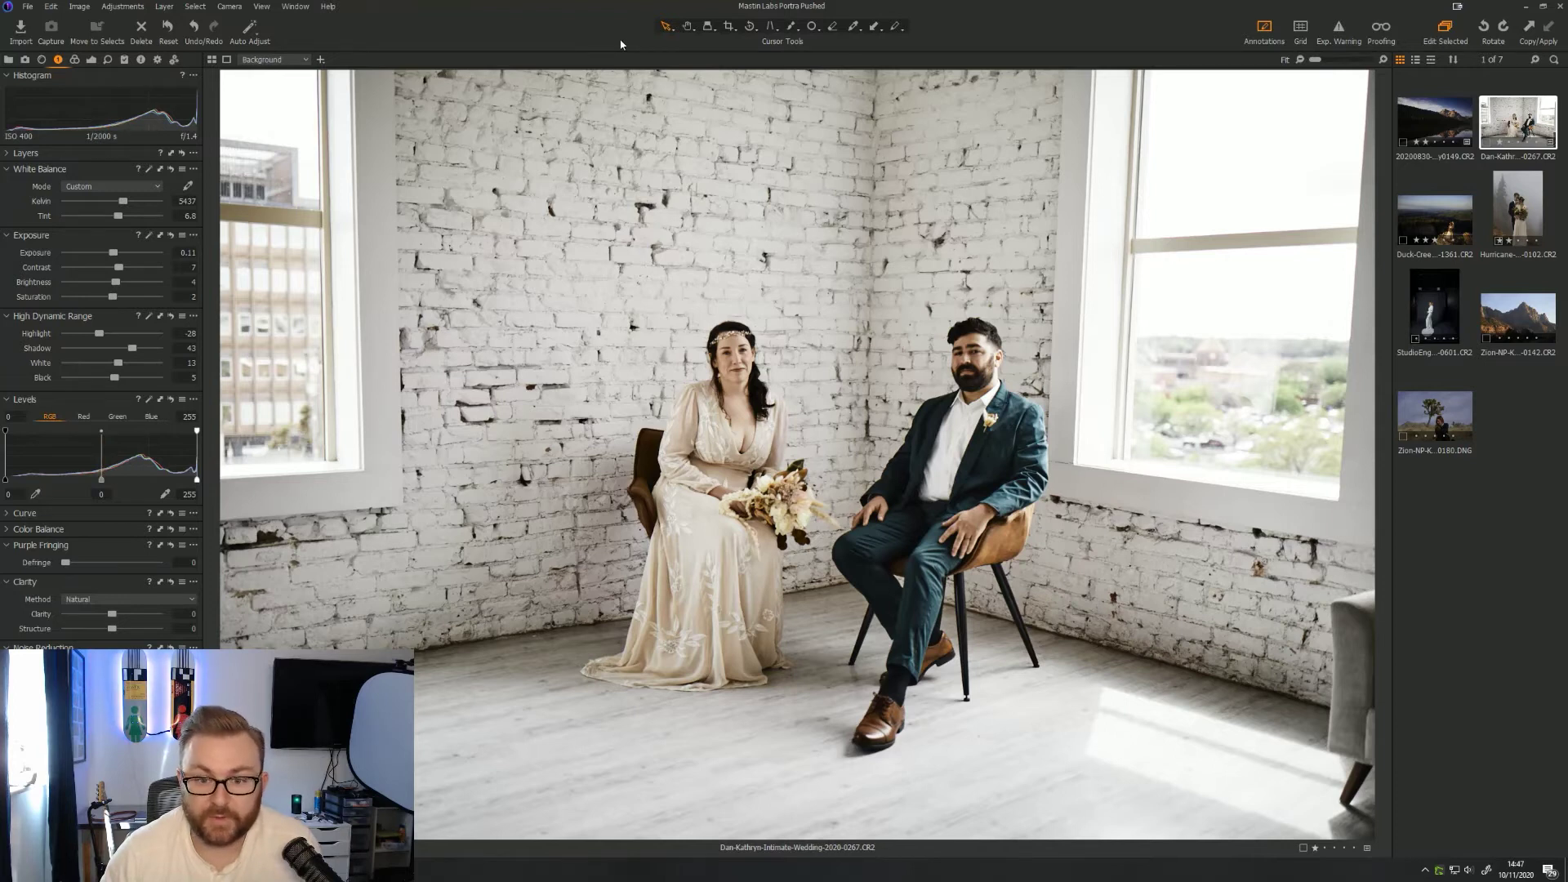
{"action": "key", "text": "y"}
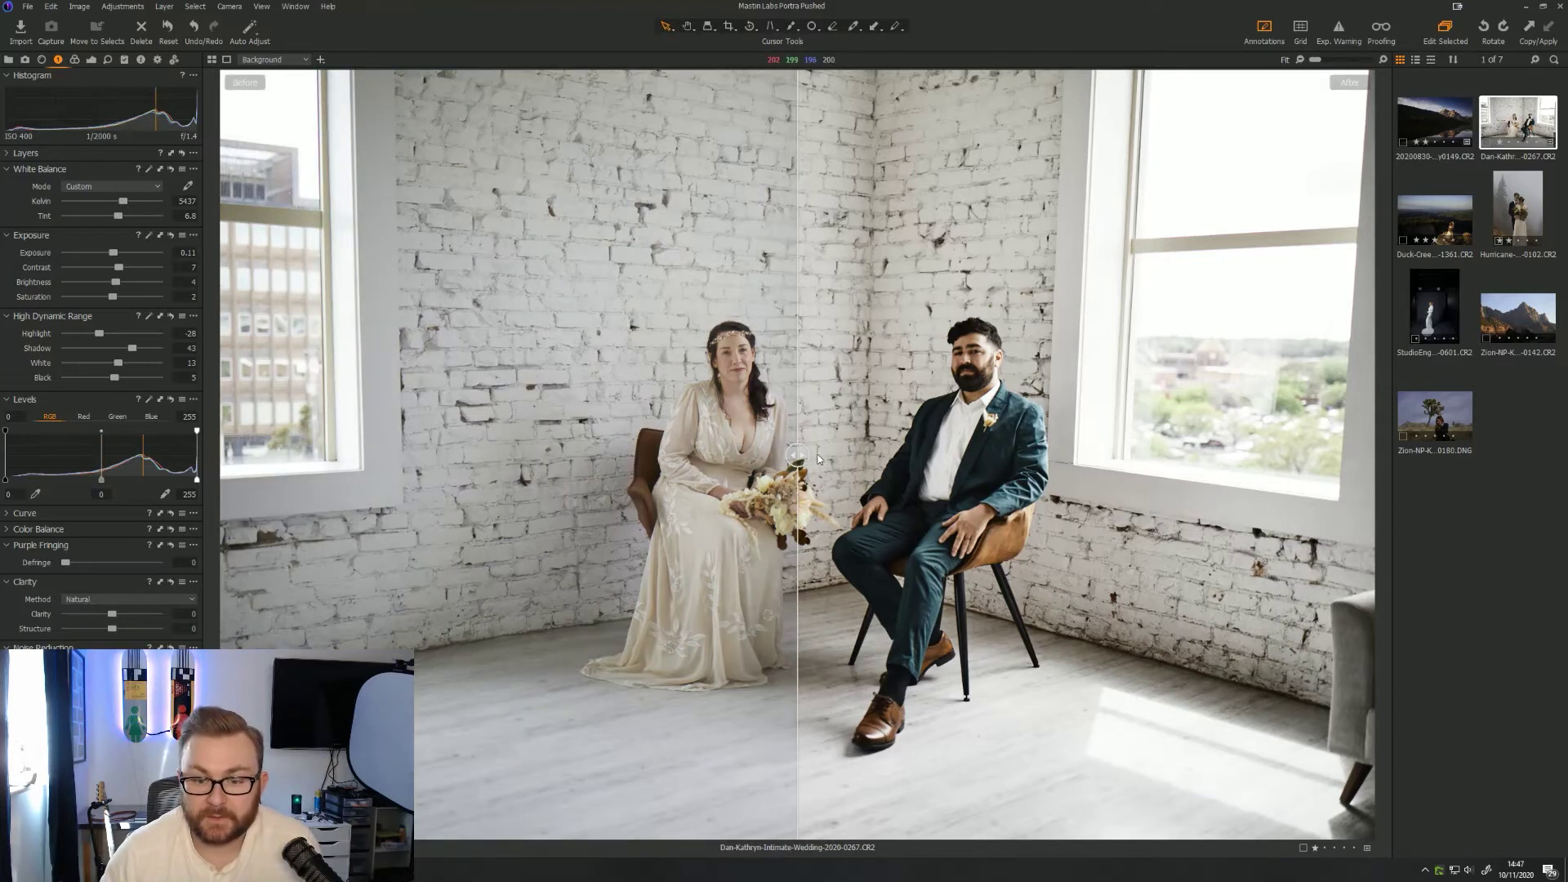
{"action": "left_click_drag", "start_coordinate": [798, 456], "coordinate": [843, 403]}
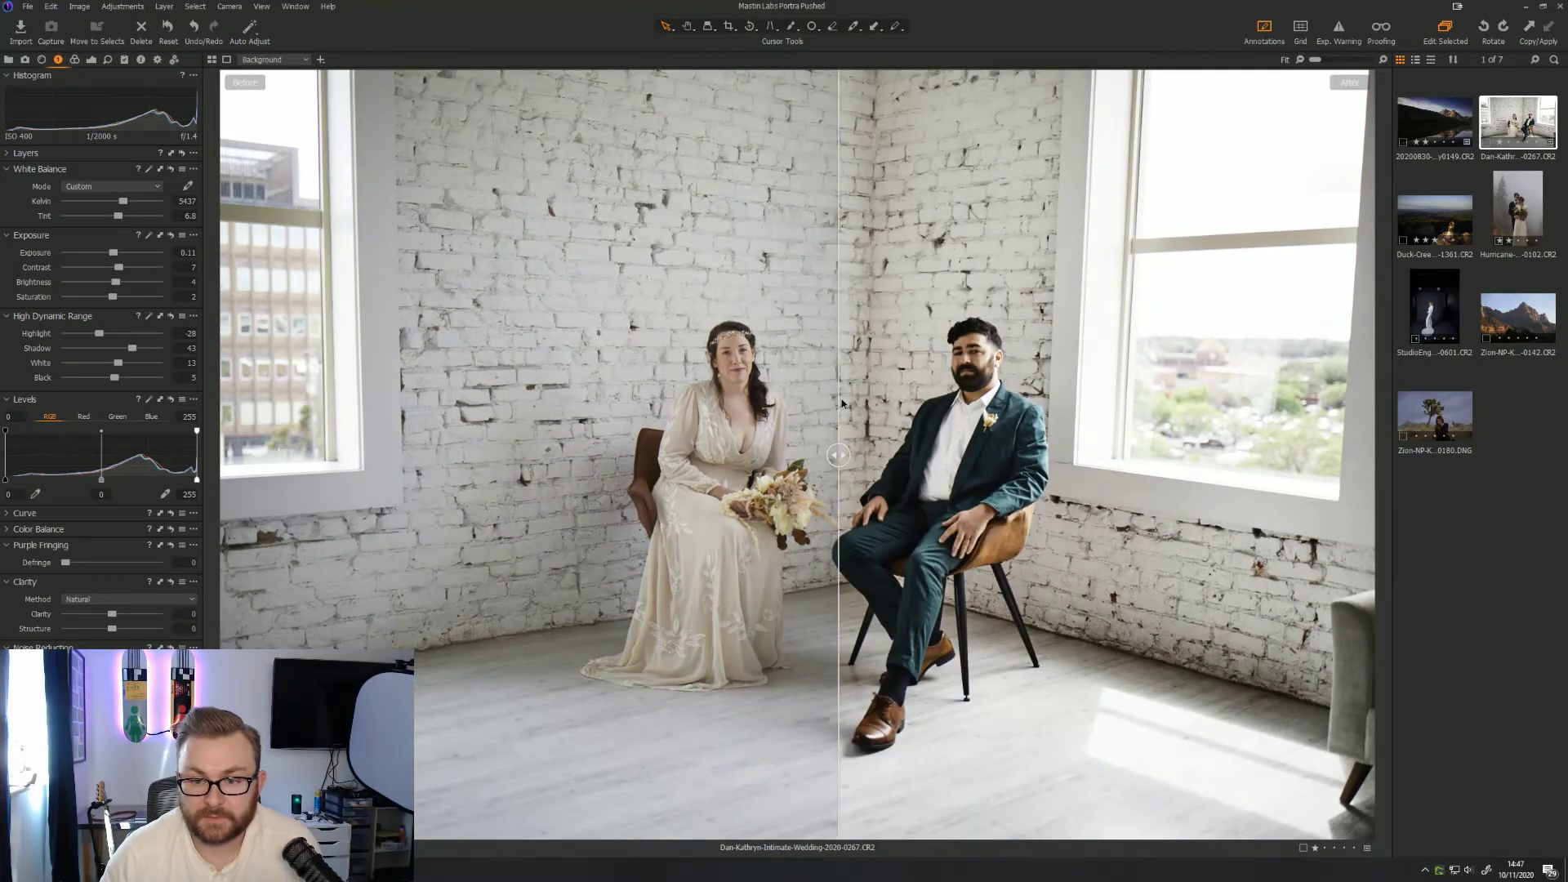
{"action": "key", "text": "y"}
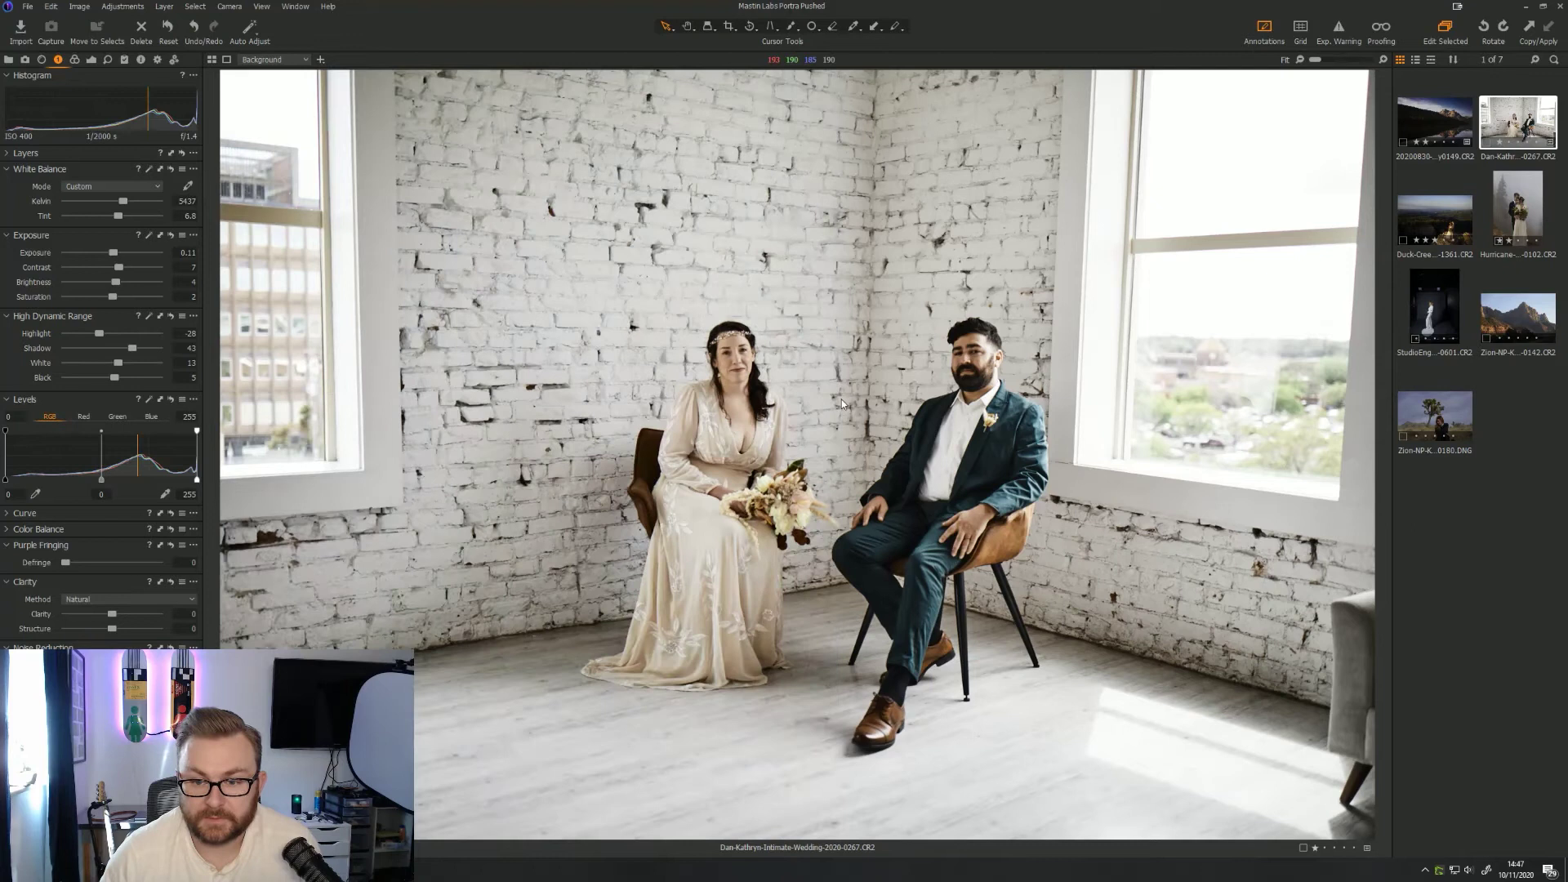
Select the photo of the couple on the clifftop and apply the Portra 160 +1, Daylight and All Soft styles to it
{"action": "left_click", "coordinate": [1449, 227]}
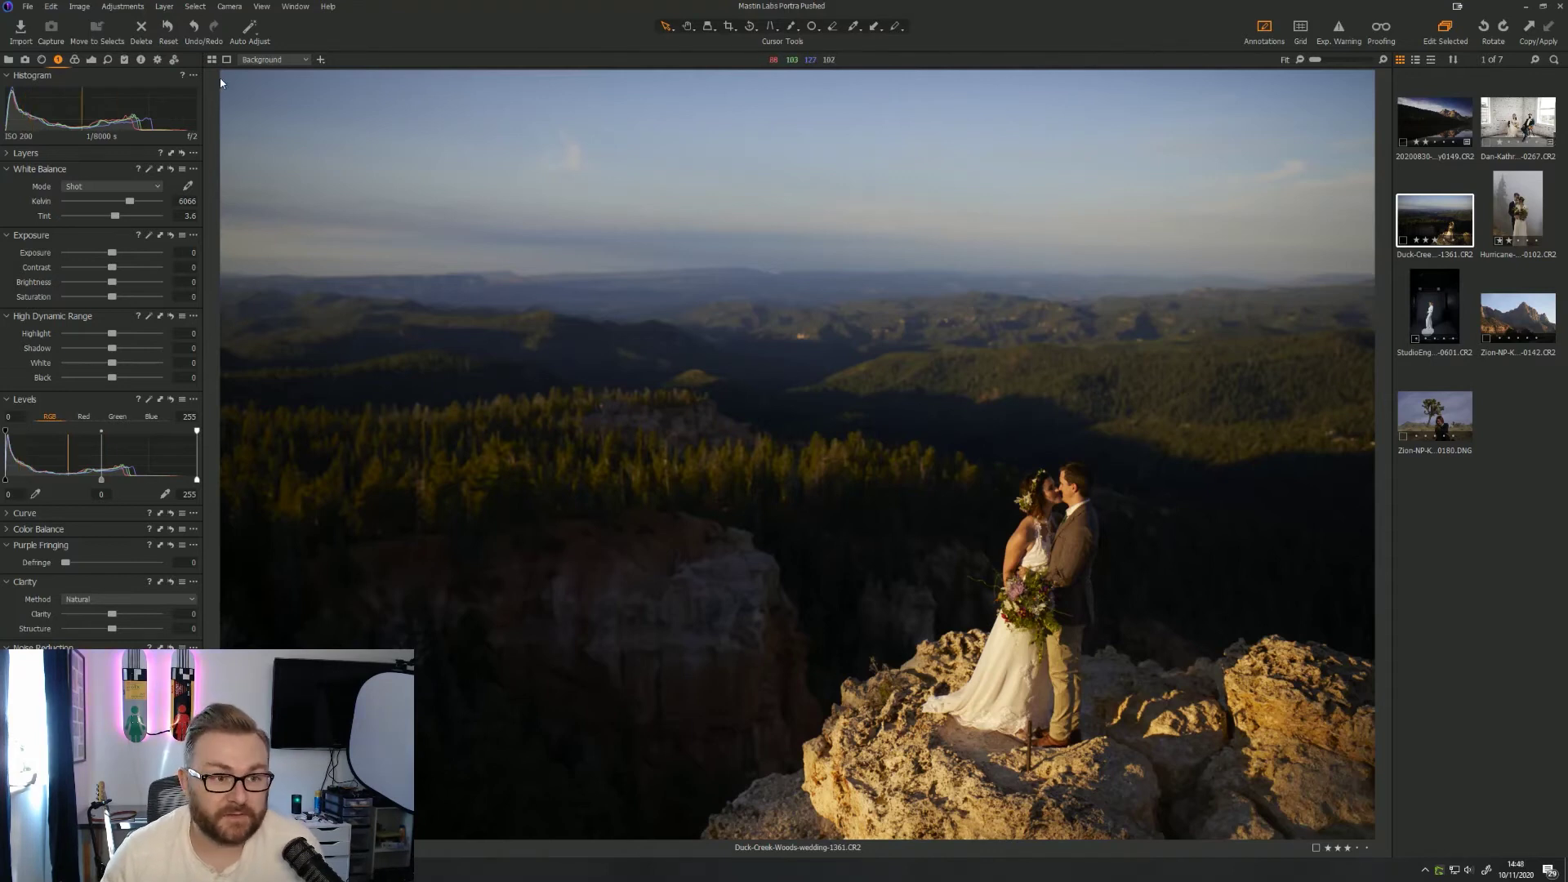
{"action": "left_click", "coordinate": [124, 60]}
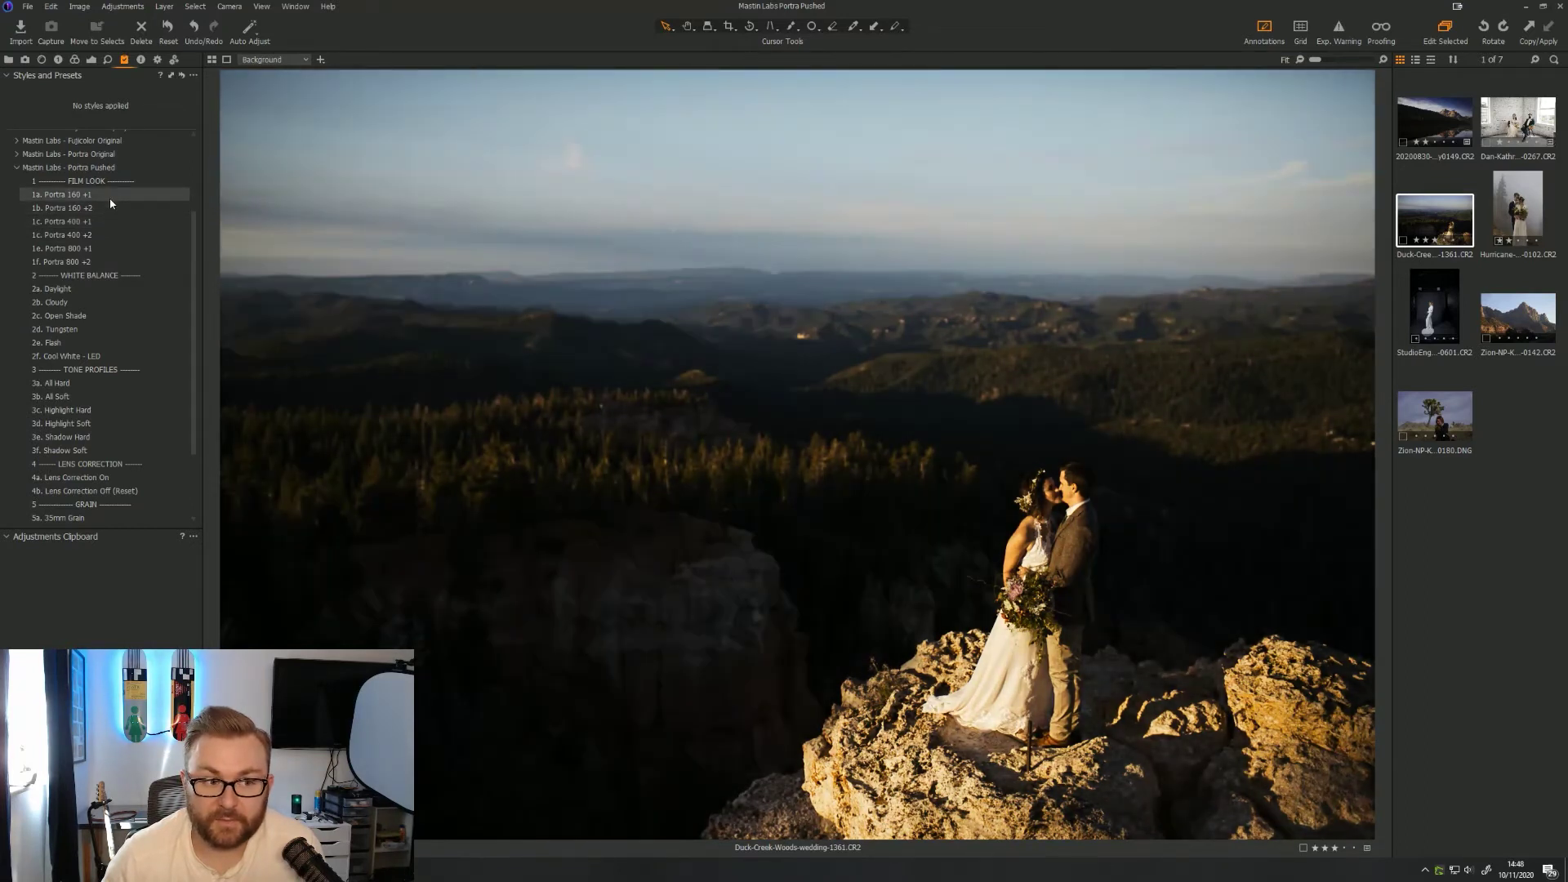
{"action": "left_click", "coordinate": [110, 198]}
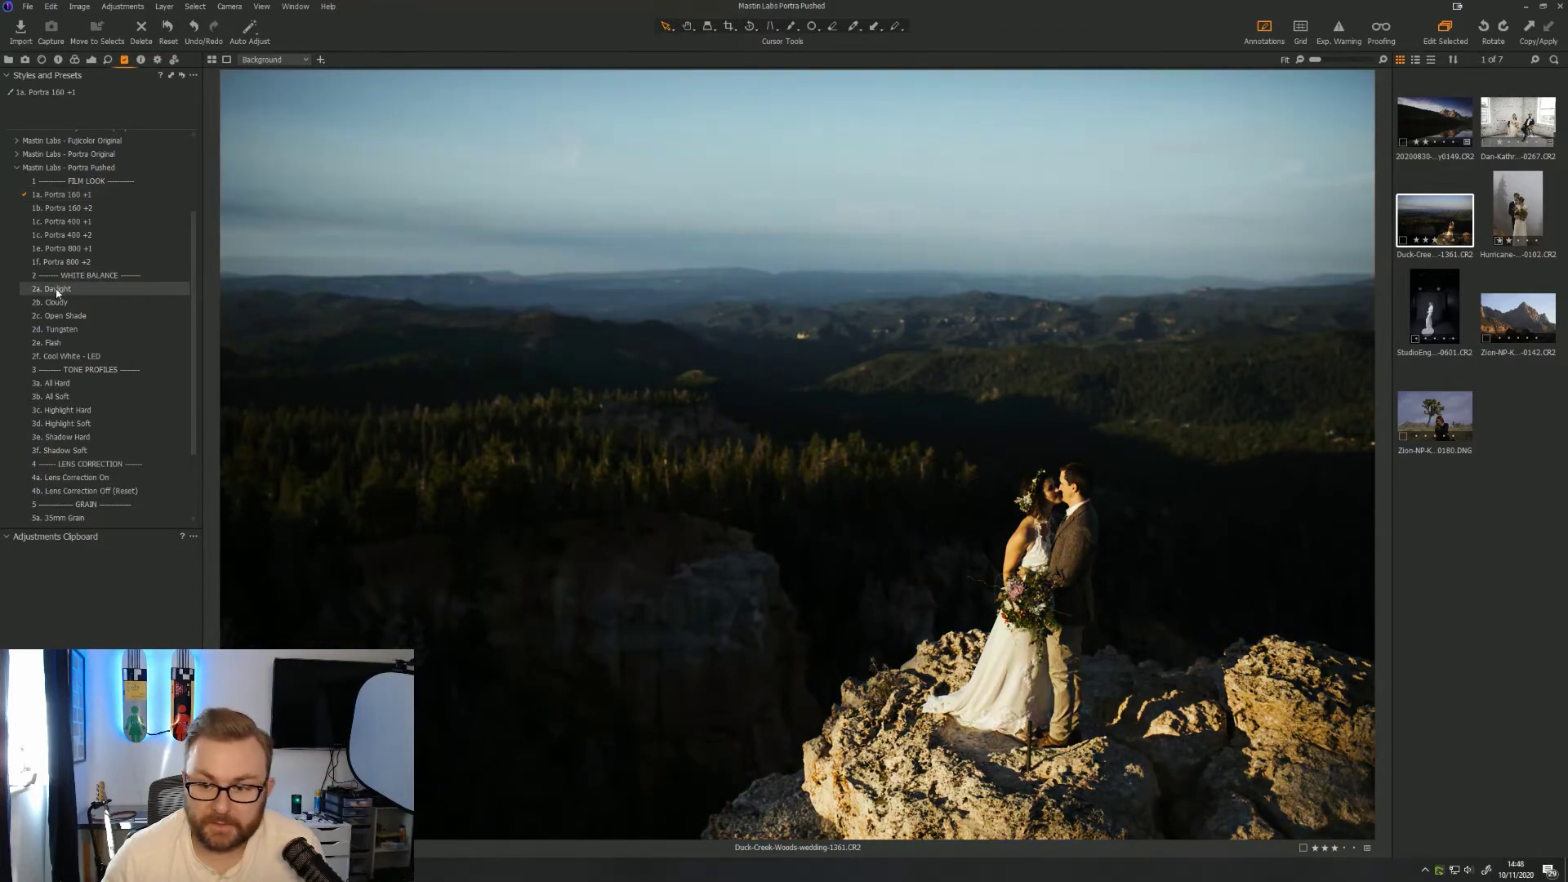
{"action": "left_click", "coordinate": [57, 290]}
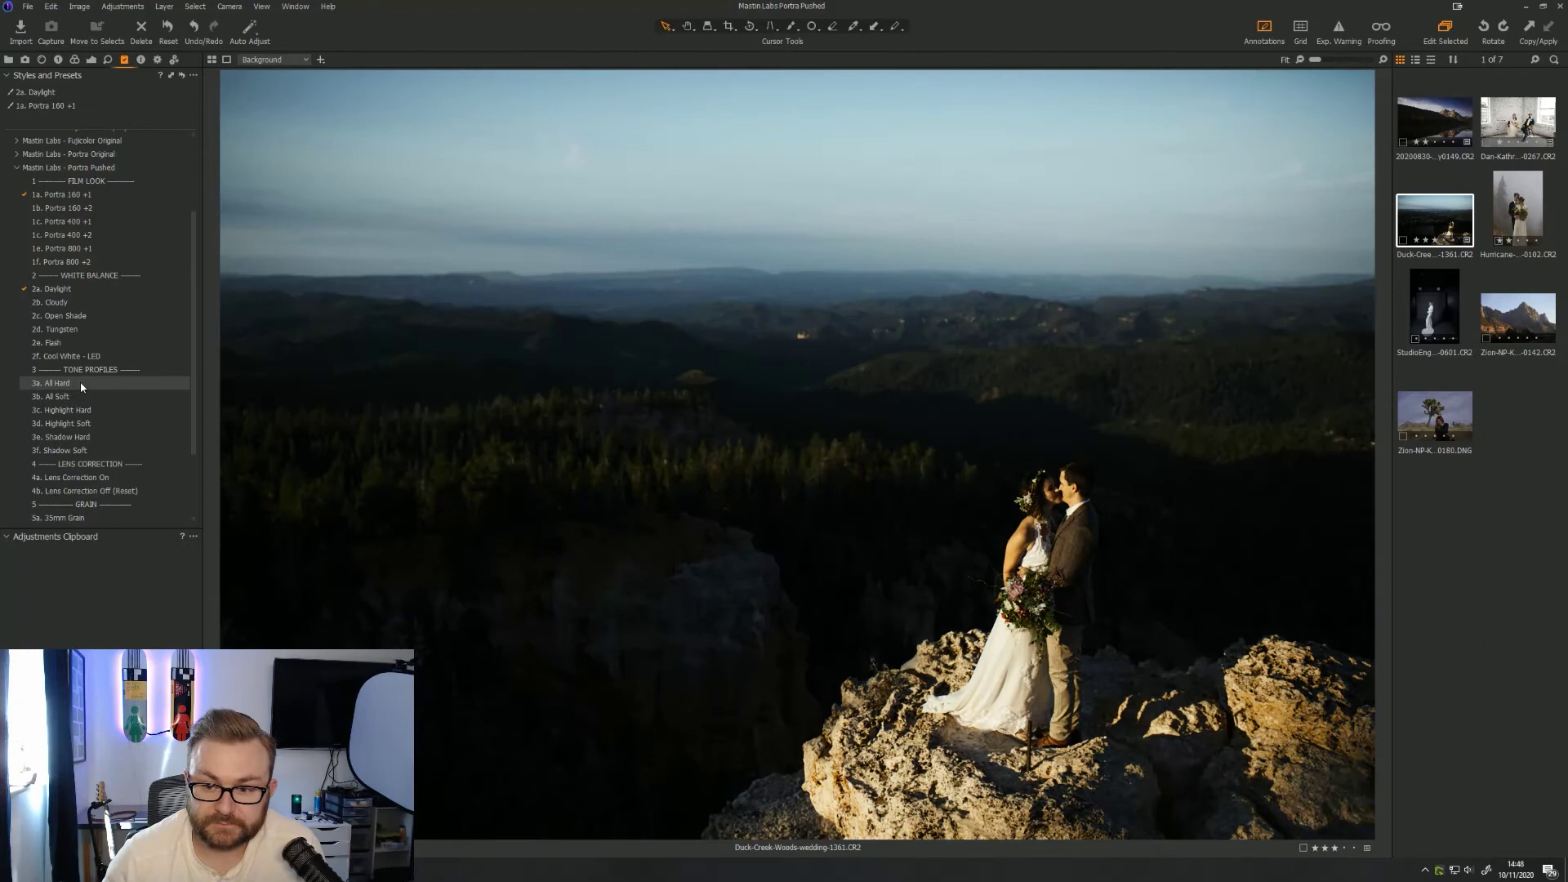
{"action": "left_click", "coordinate": [81, 398]}
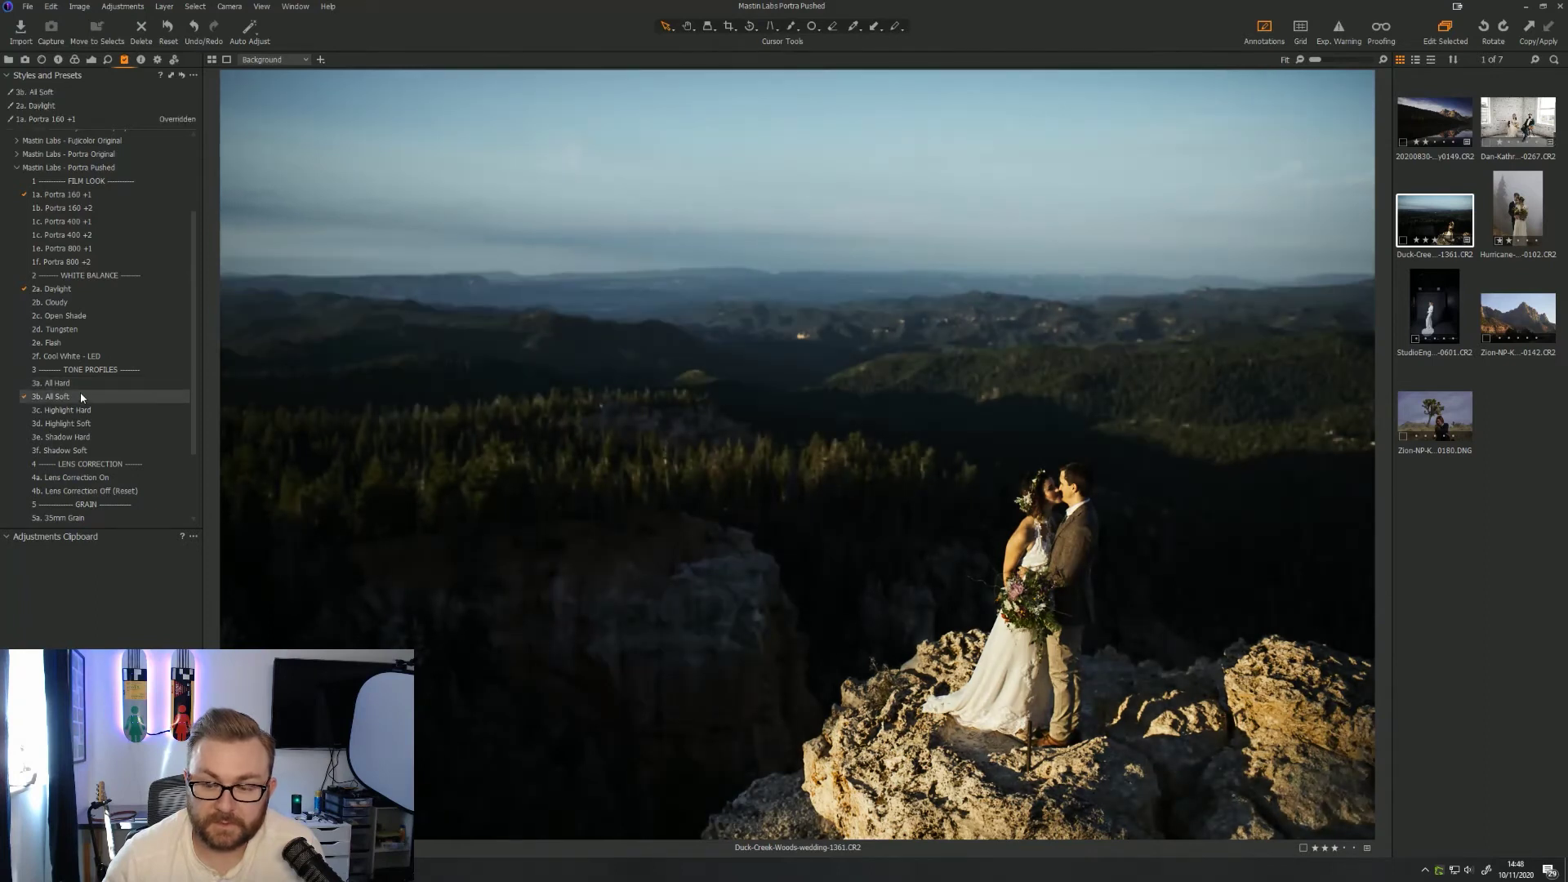
Set the clifftop photo's shadows to 26, highlights to -17 and exposure to 0.16, and check the couple up close
{"action": "left_click", "coordinate": [60, 60]}
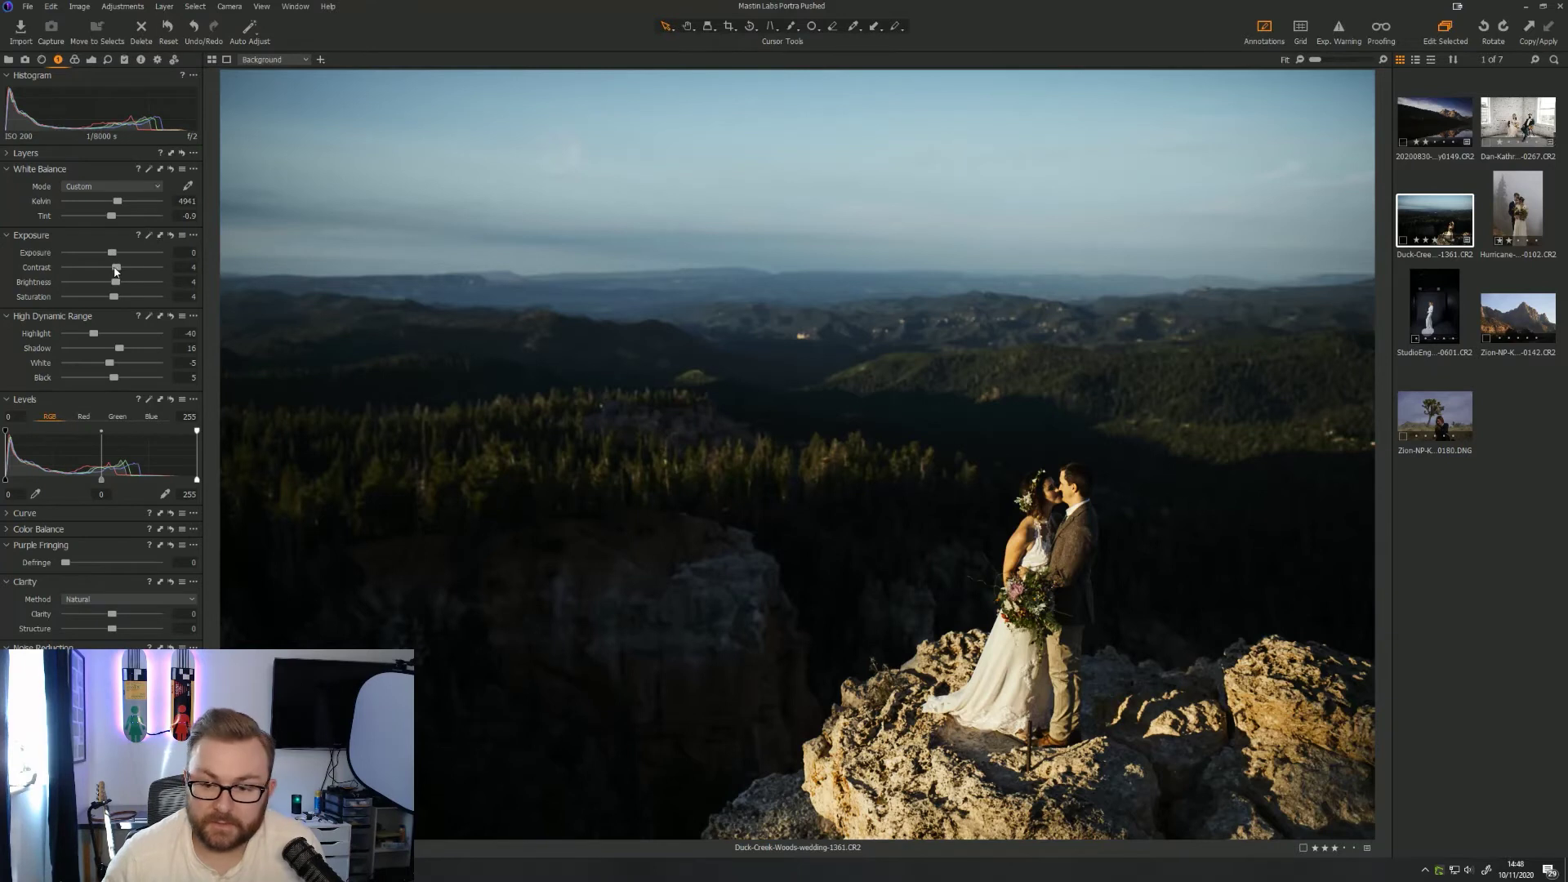
{"action": "left_click_drag", "start_coordinate": [120, 353], "coordinate": [127, 349]}
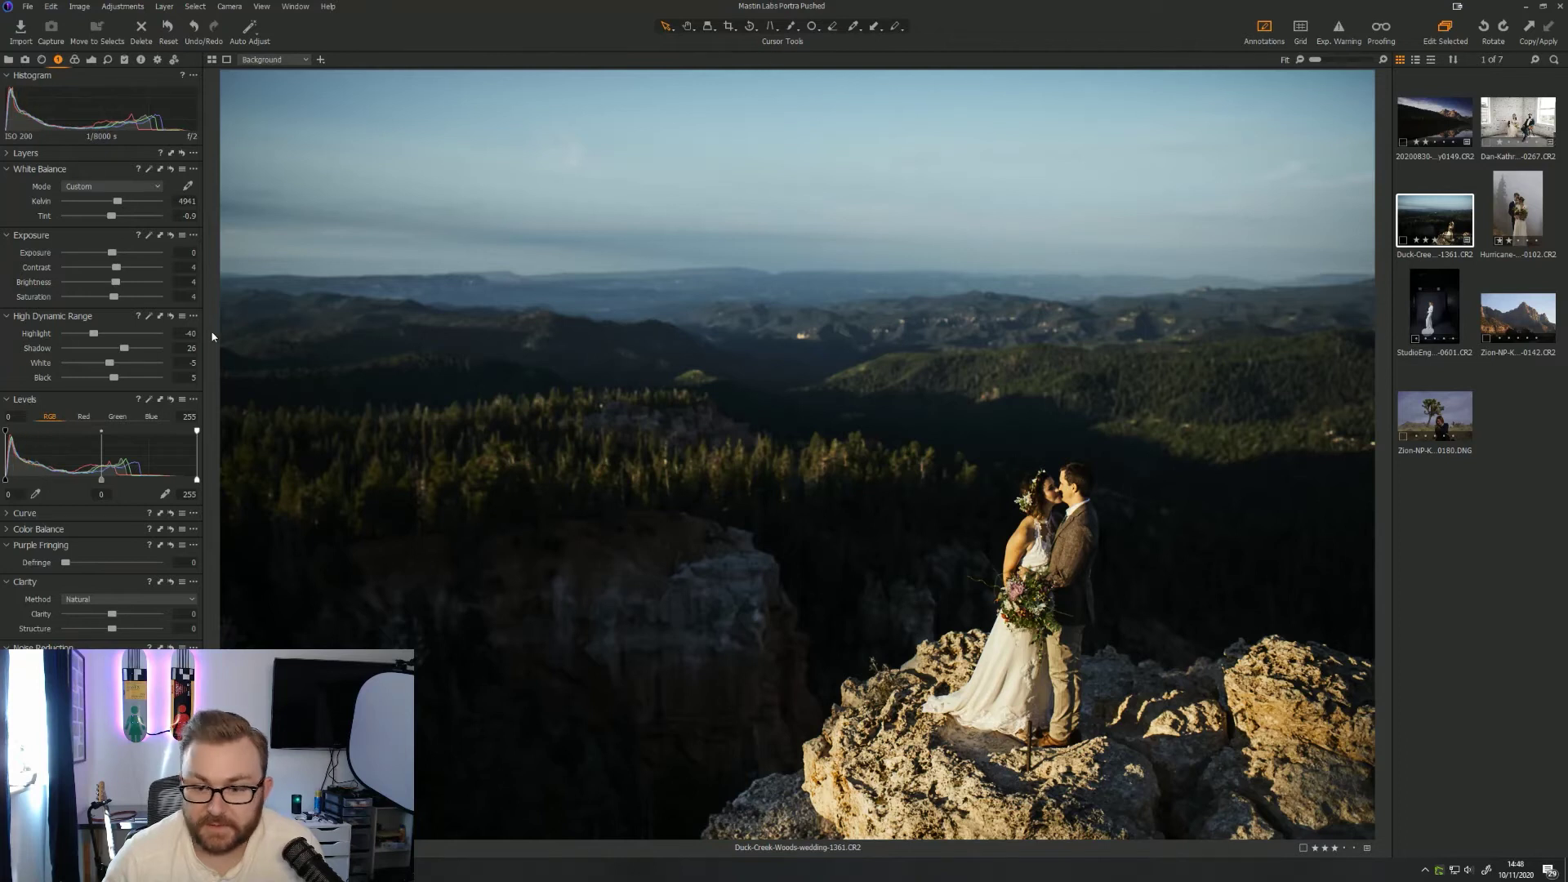
{"action": "mouse_move", "coordinate": [94, 335]}
{"action": "left_mouse_down"}
{"action": "mouse_move", "coordinate": [80, 329]}
{"action": "mouse_move", "coordinate": [105, 330]}
{"action": "left_mouse_up"}
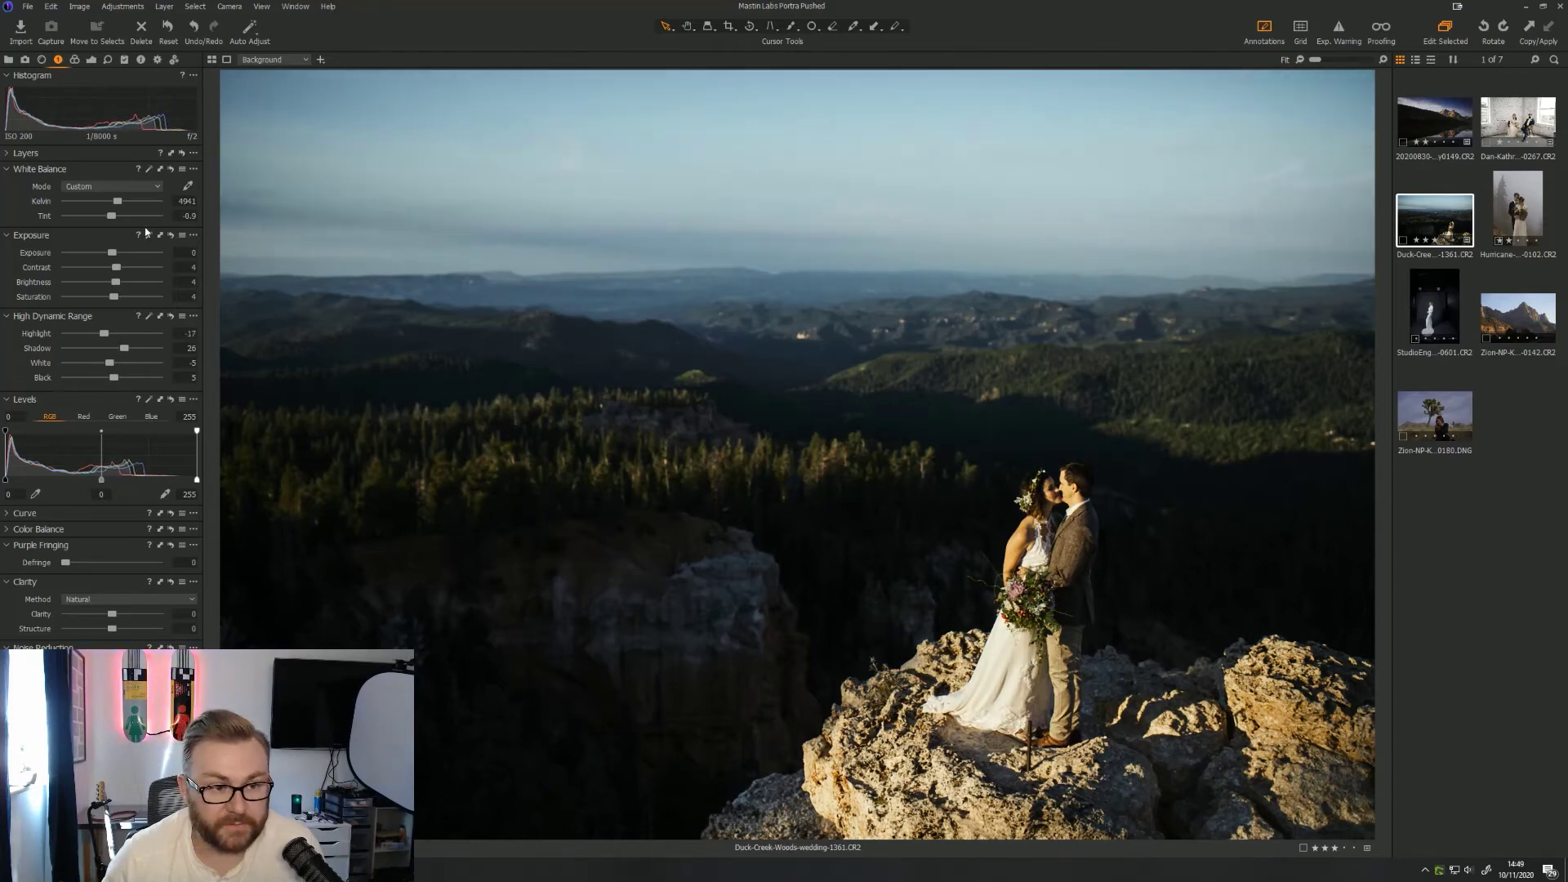
{"action": "left_click_drag", "start_coordinate": [111, 254], "coordinate": [116, 254]}
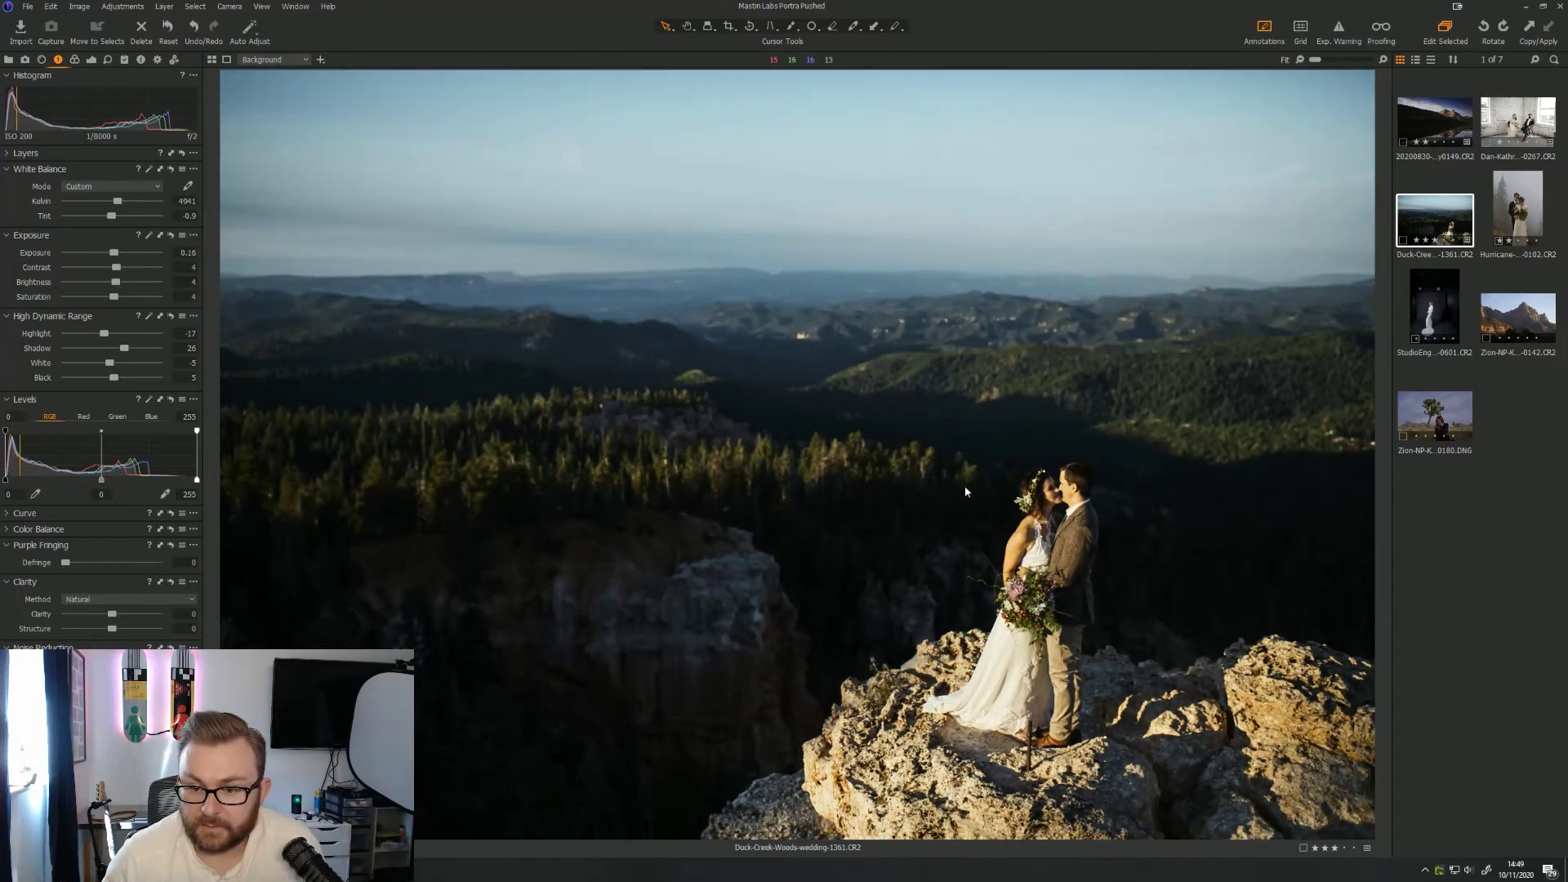
{"action": "scroll", "coordinate": [1041, 487], "scroll_direction": "up", "scroll_amount": 2}
{"action": "scroll", "coordinate": [1019, 470], "scroll_direction": "down", "scroll_amount": 1}
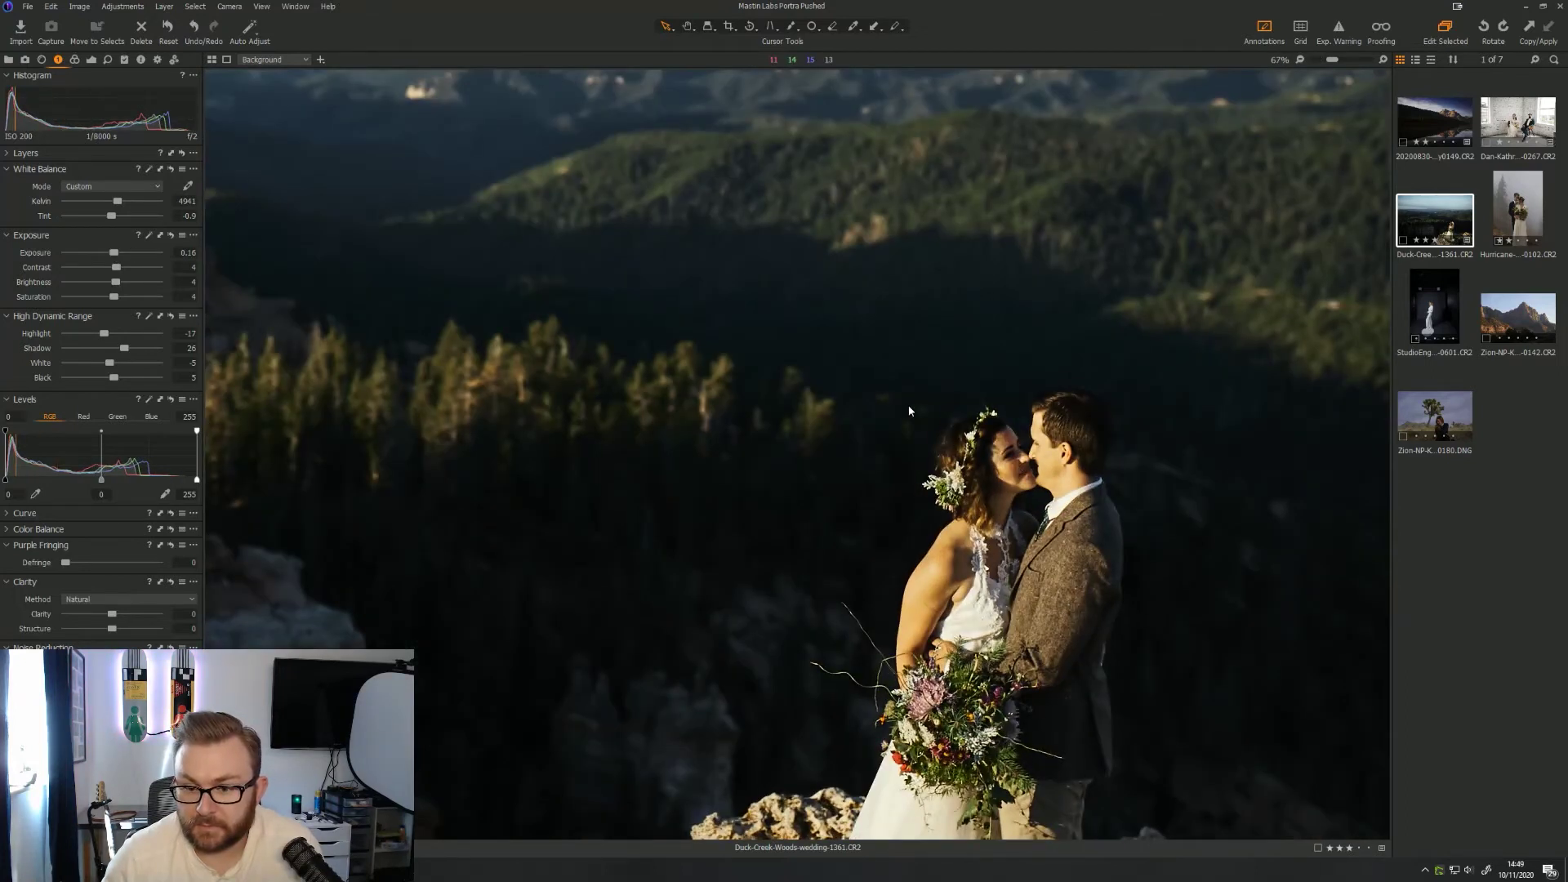
{"action": "scroll", "coordinate": [637, 385], "scroll_direction": "down", "scroll_amount": 1}
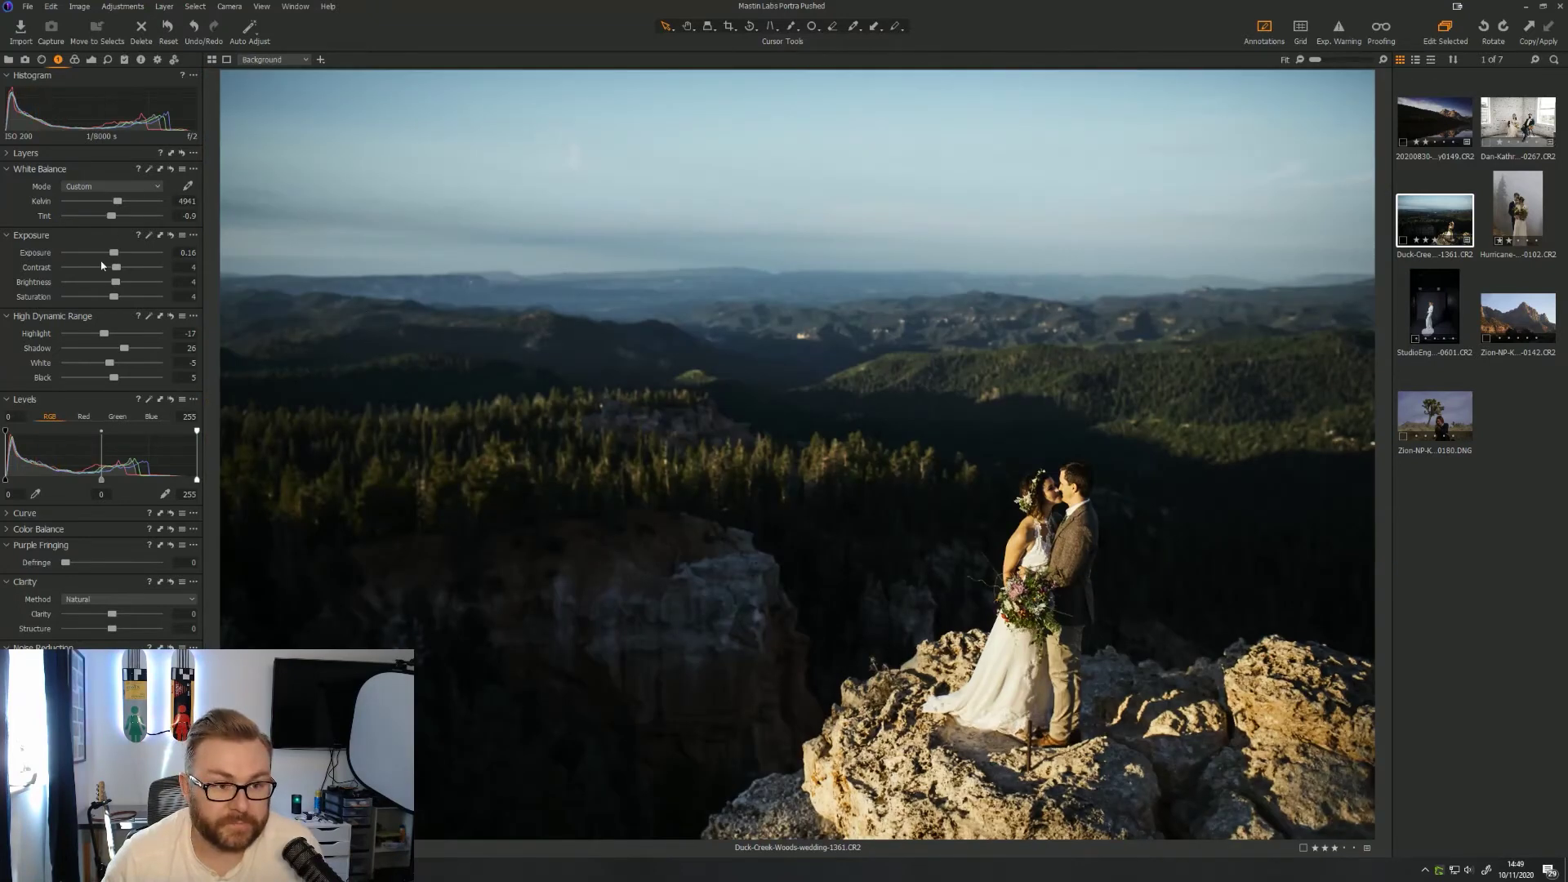
Set the clifftop photo's white balance to 4599 Kelvin with tint 1.8
{"action": "left_click_drag", "start_coordinate": [112, 216], "coordinate": [114, 216]}
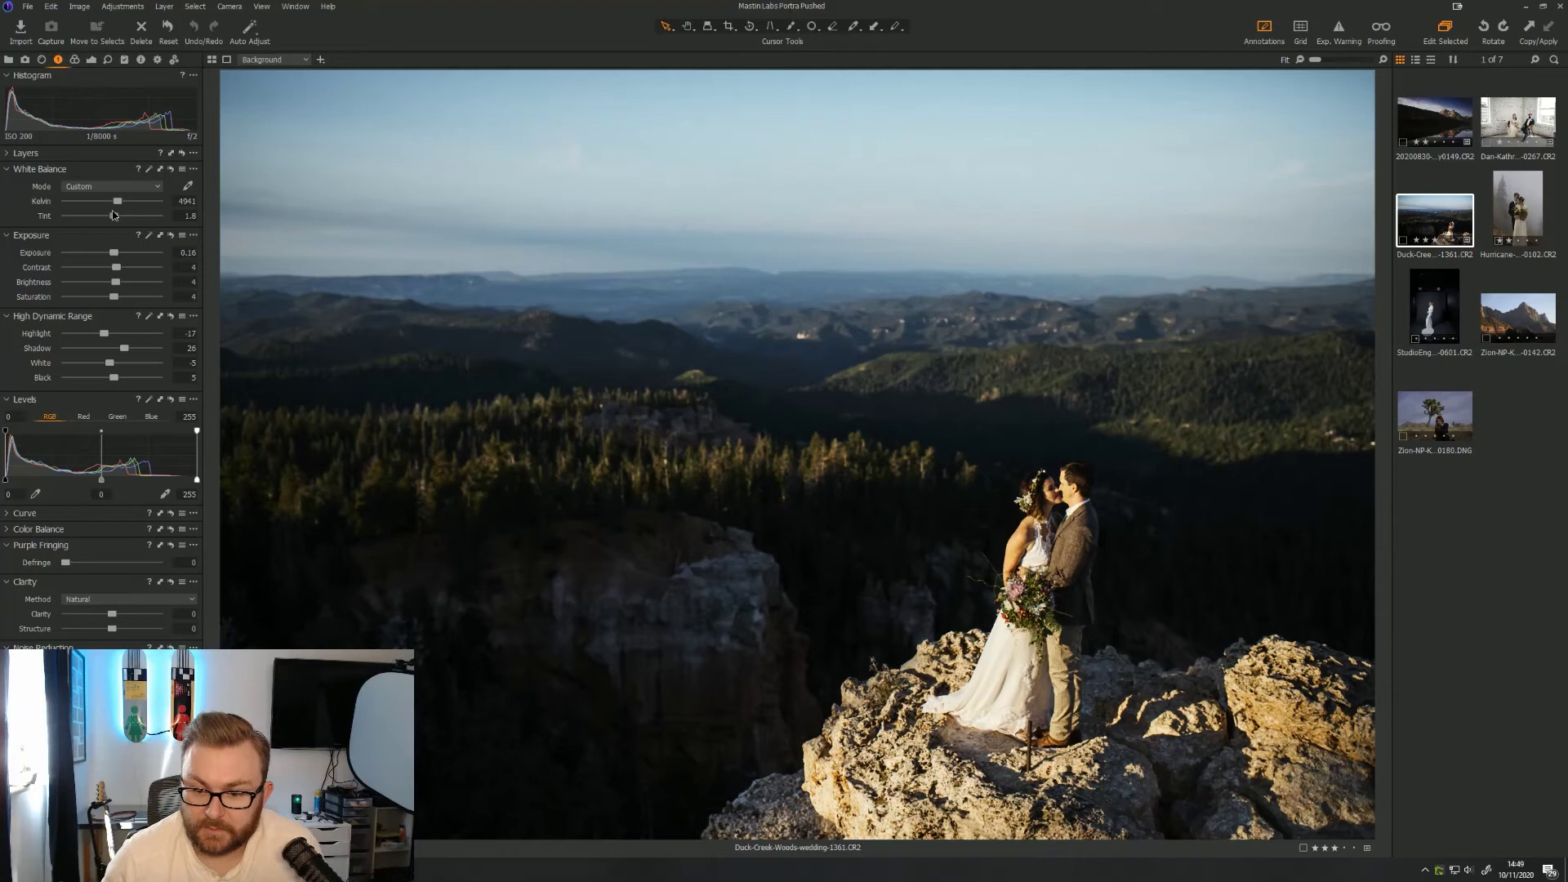
{"action": "left_click_drag", "start_coordinate": [118, 203], "coordinate": [111, 205]}
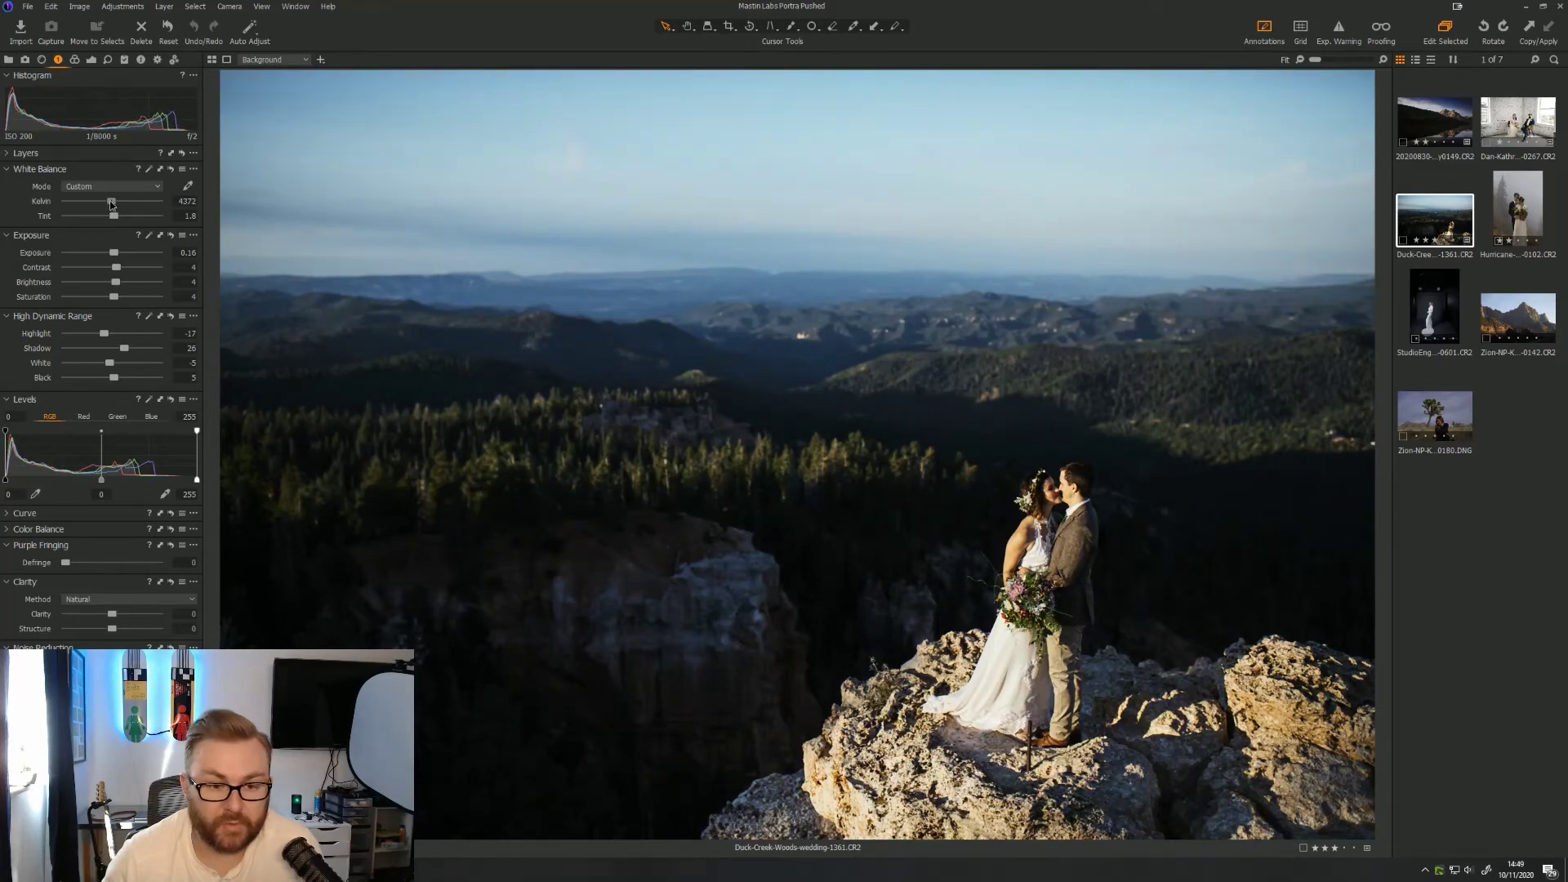
{"action": "left_click_drag", "start_coordinate": [111, 205], "coordinate": [113, 204]}
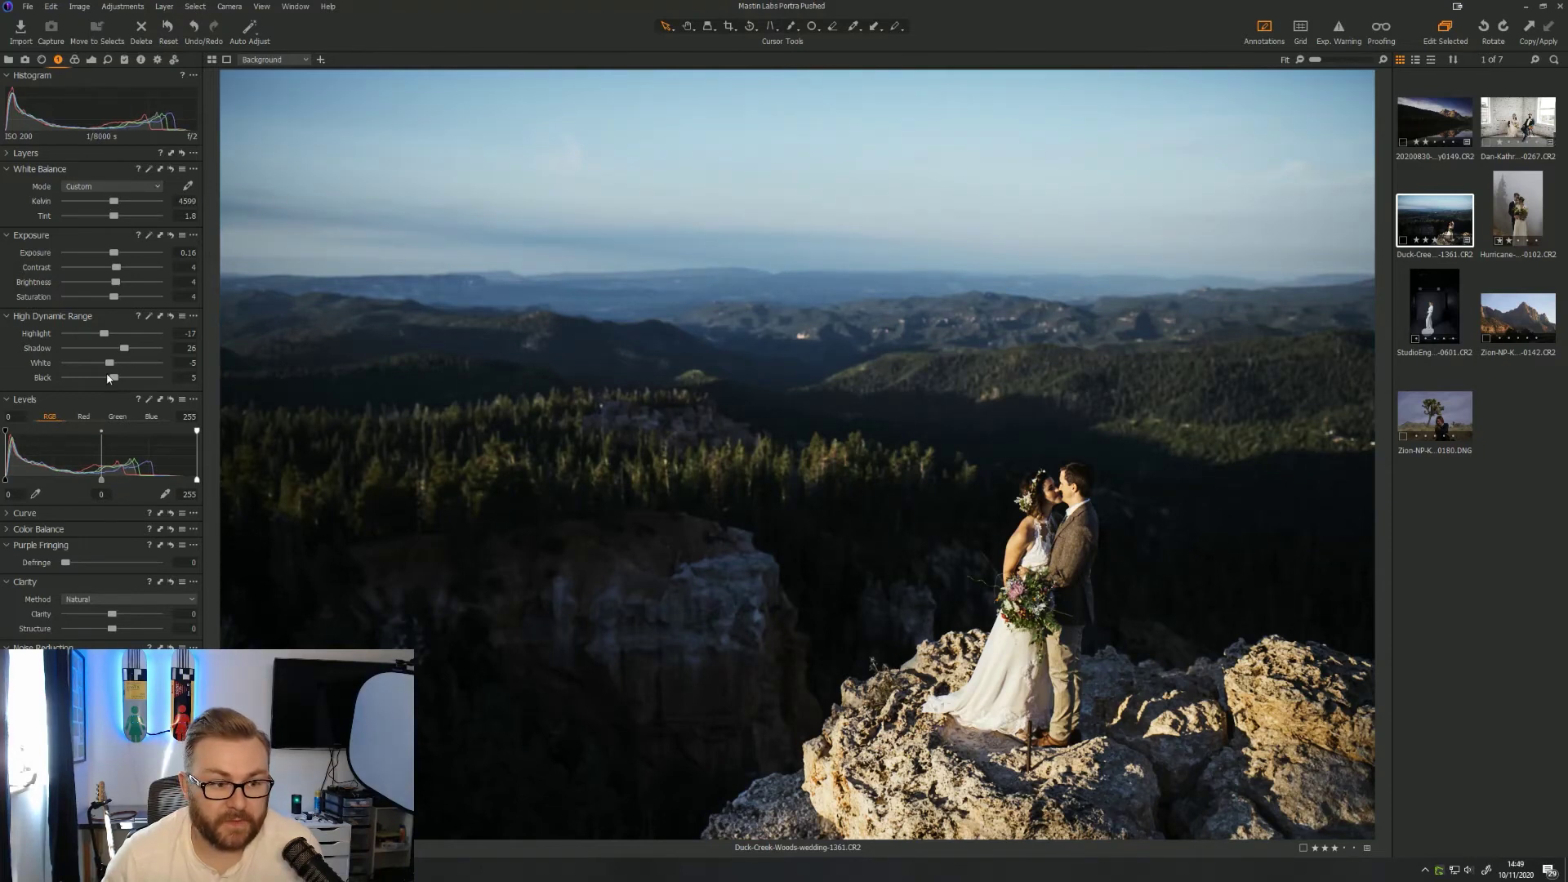
Set the clifftop photo's blacks to -18, shadows to 29 and highlights to -21, and compare it with the original in a split before/after view
{"action": "left_click_drag", "start_coordinate": [113, 377], "coordinate": [104, 373]}
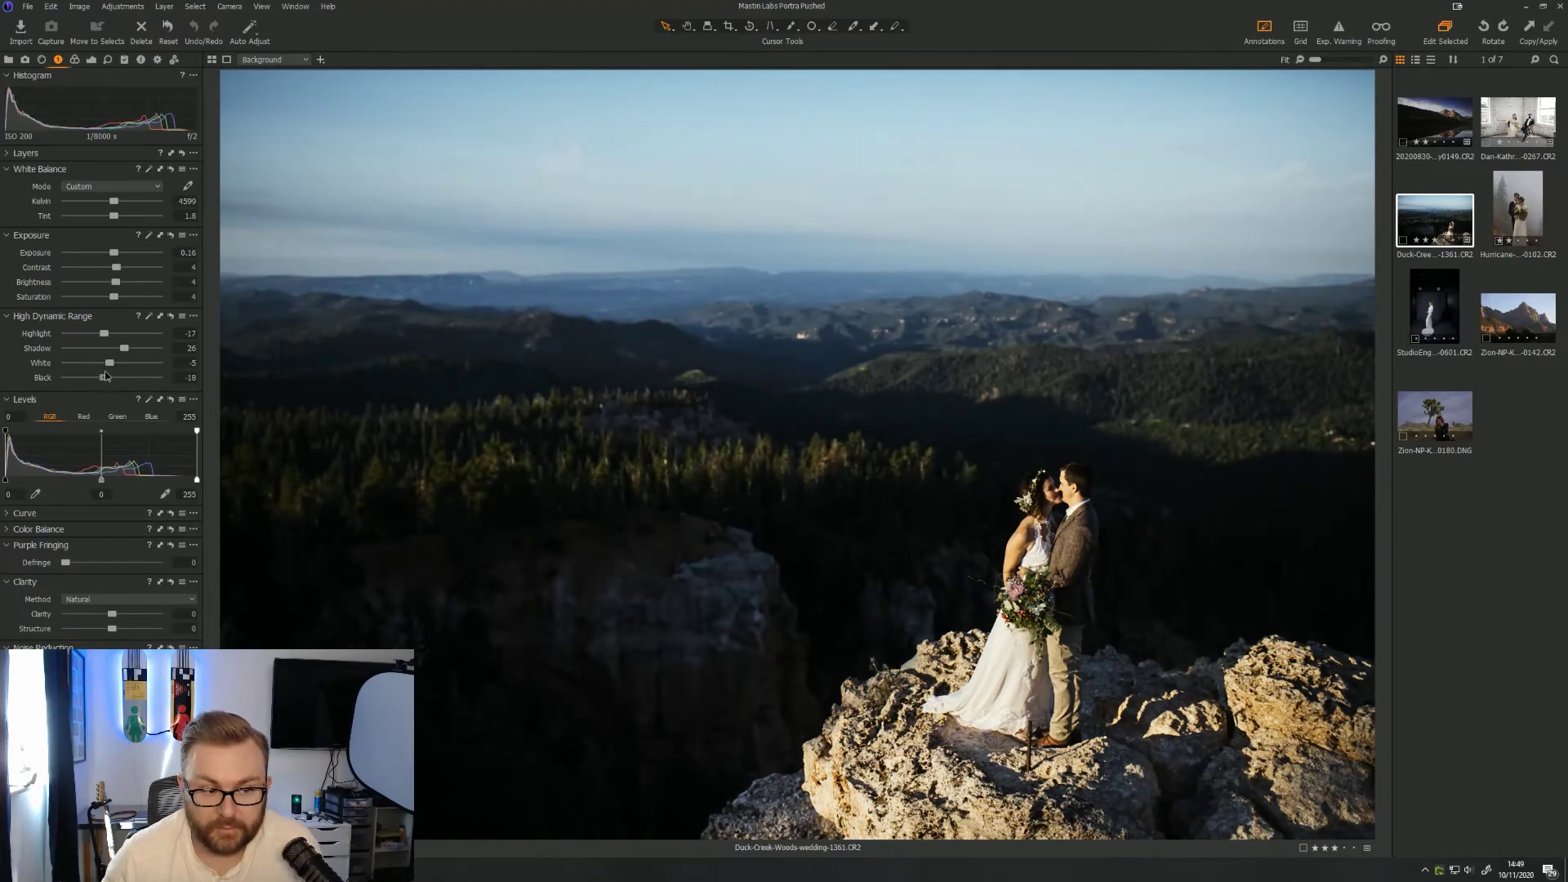
{"action": "left_click_drag", "start_coordinate": [125, 348], "coordinate": [127, 349]}
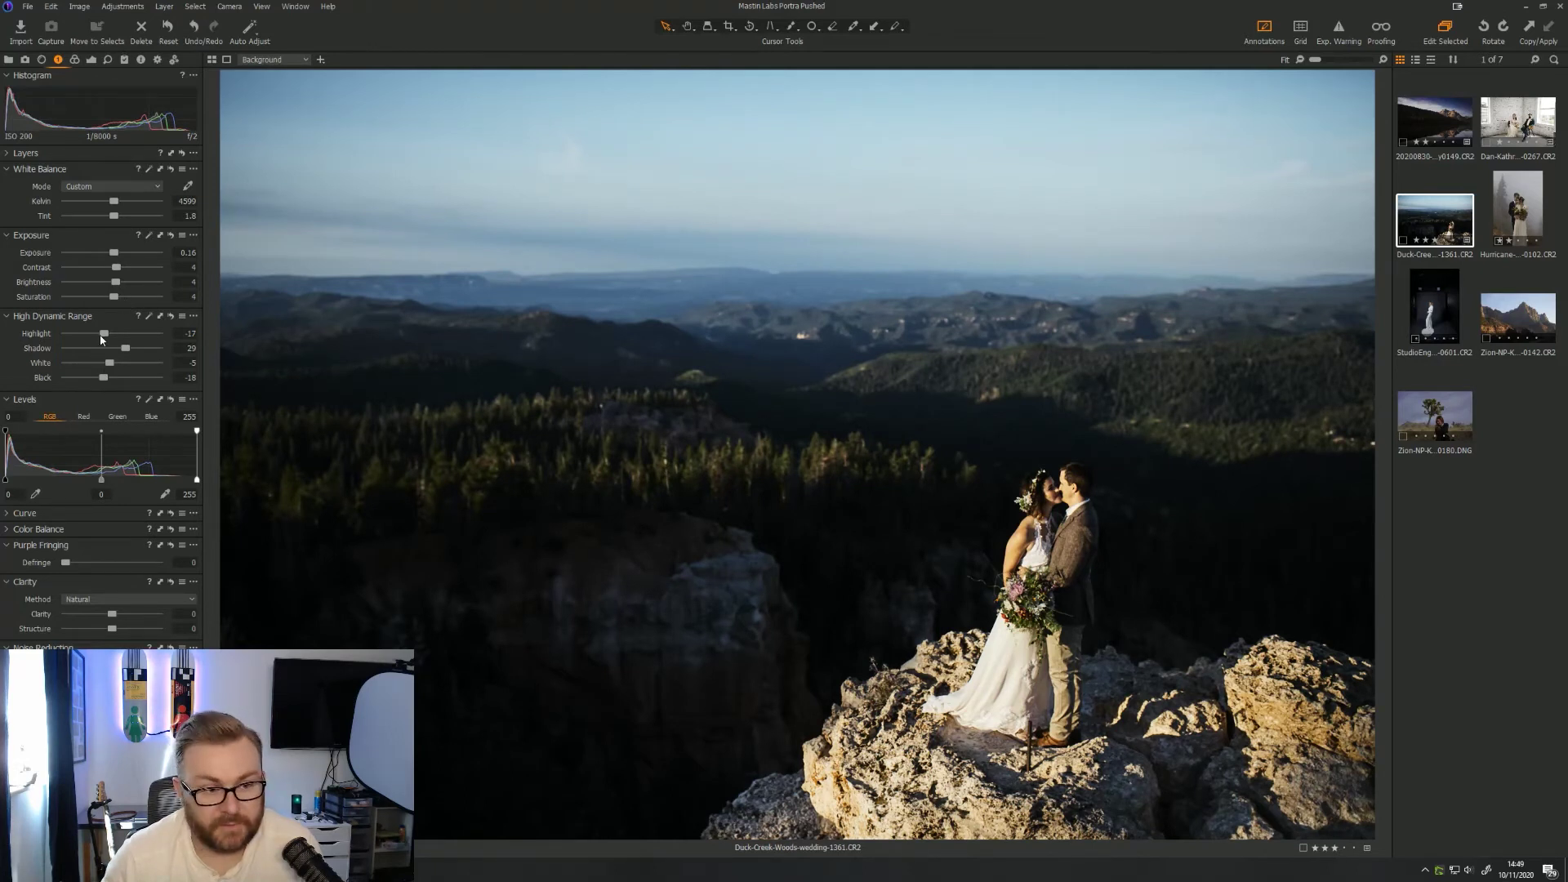
{"action": "left_click_drag", "start_coordinate": [104, 335], "coordinate": [103, 334]}
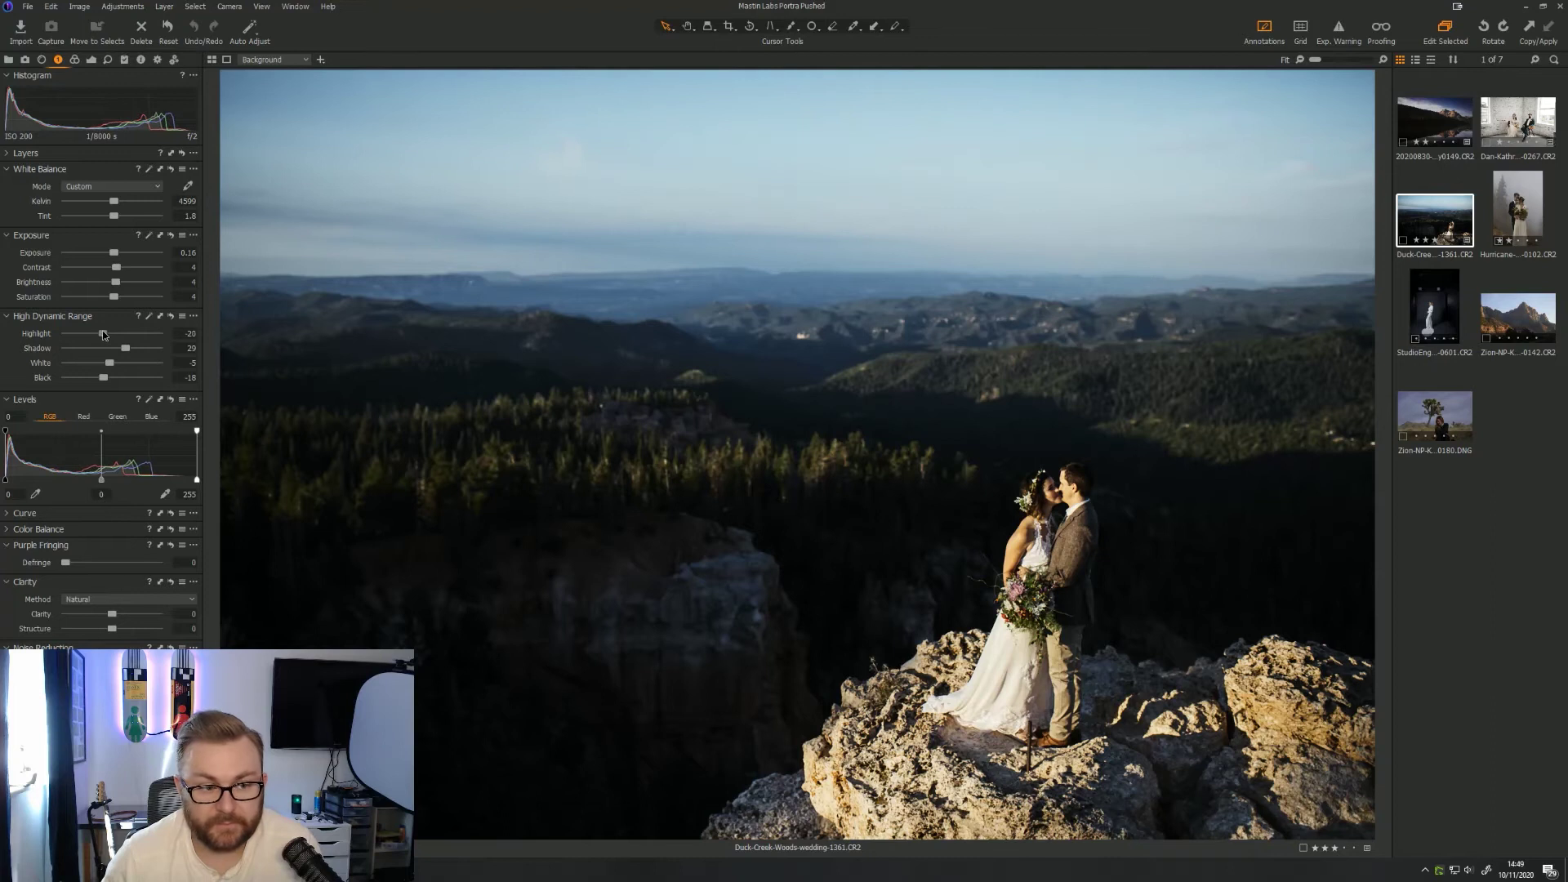
{"action": "key", "text": "y"}
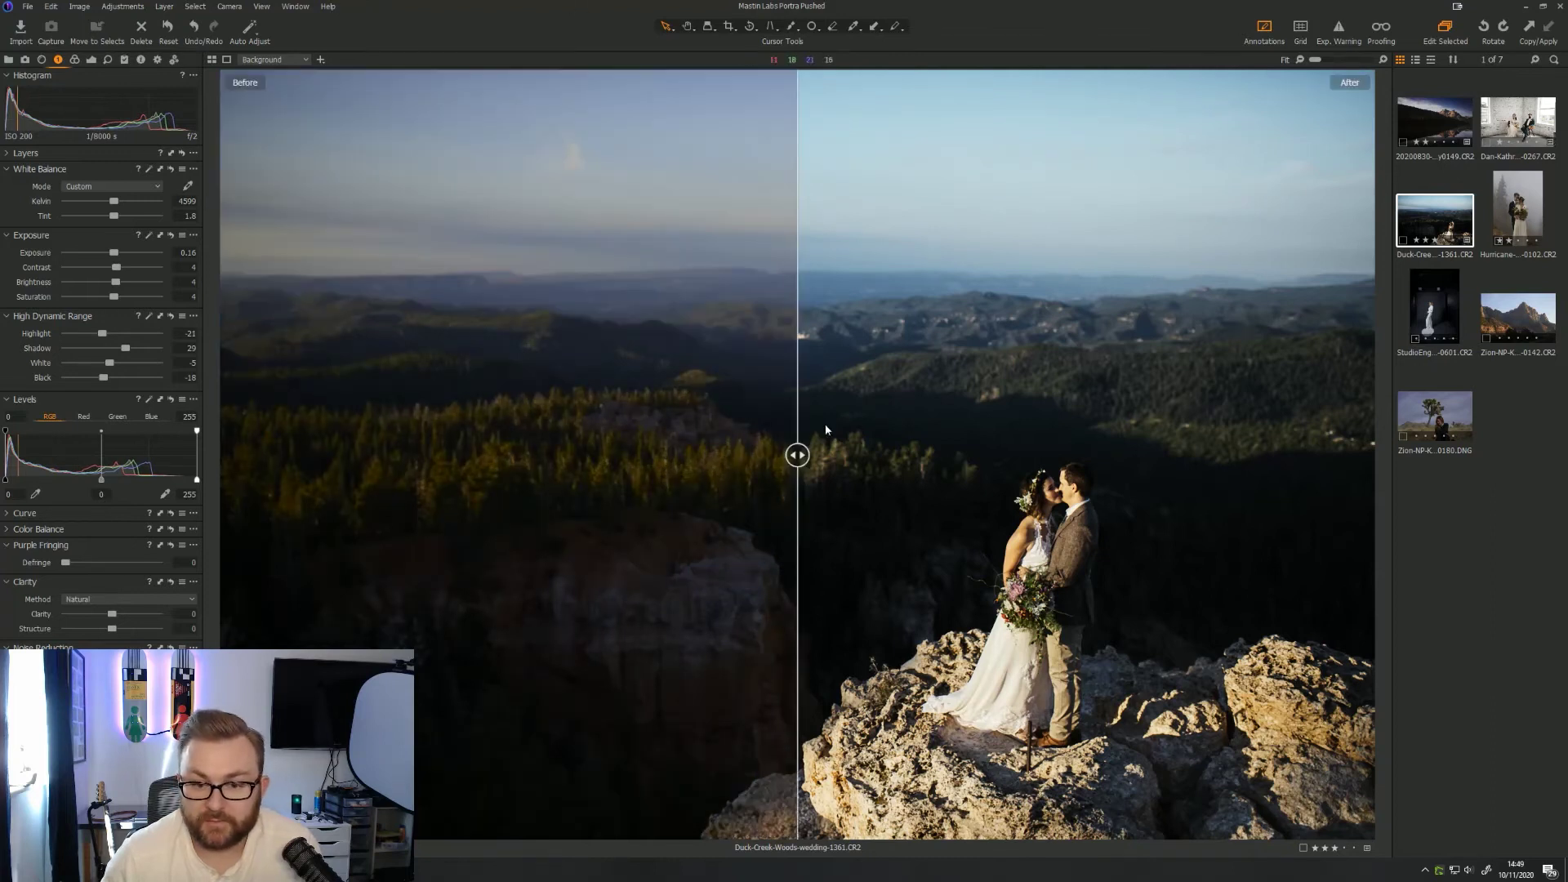
{"action": "left_click_drag", "start_coordinate": [797, 455], "coordinate": [821, 529]}
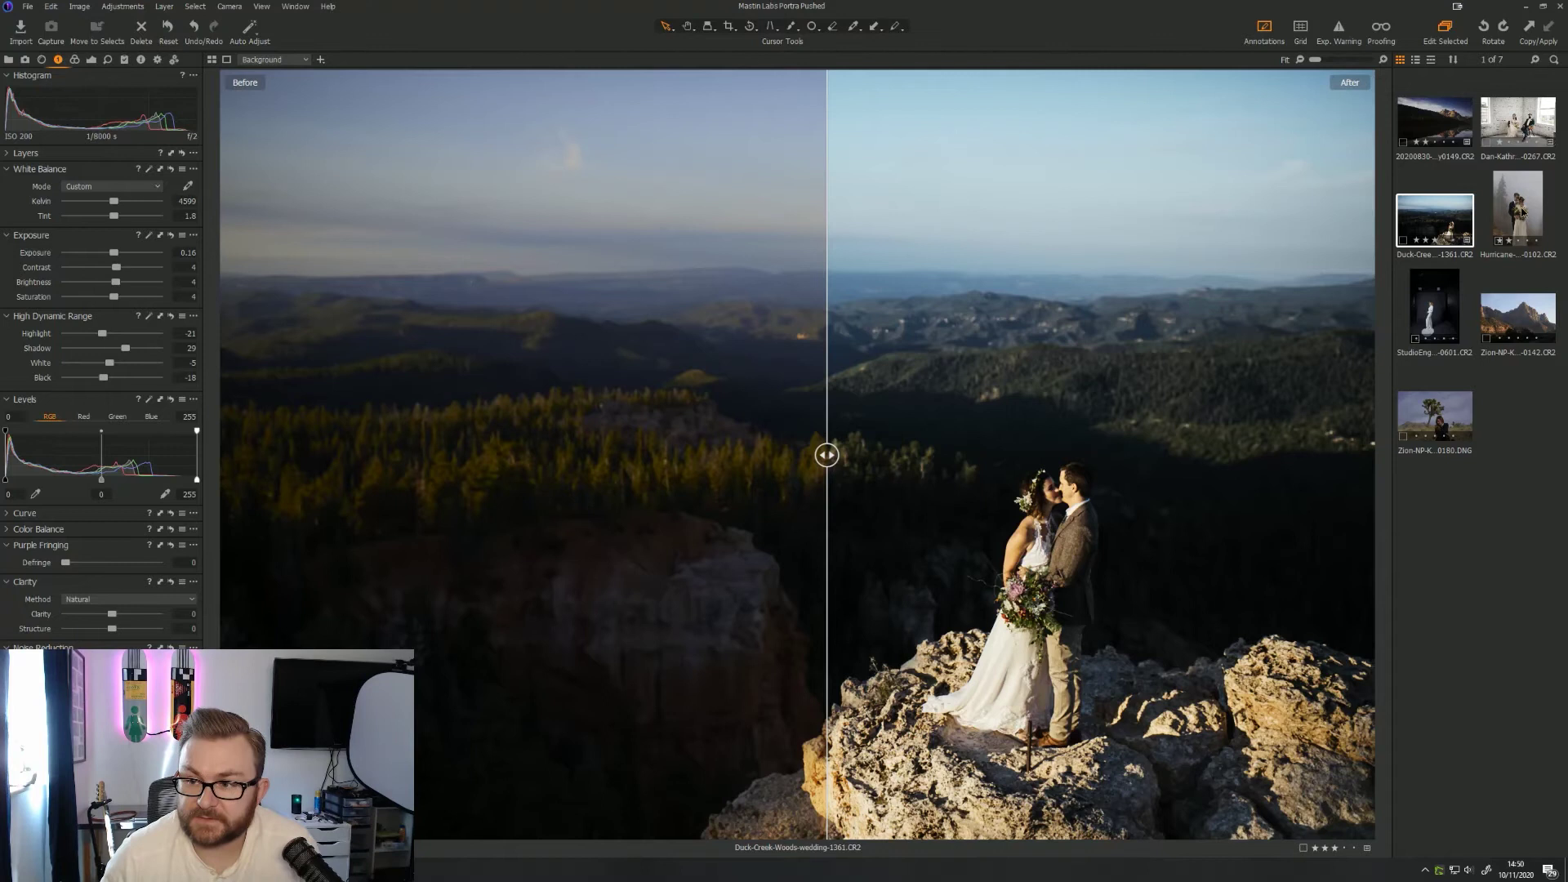
Select the photo of the couple on the foggy hillside and apply the Portra 800 +1 film look and Cloudy white balance styles
{"action": "left_click", "coordinate": [1524, 213]}
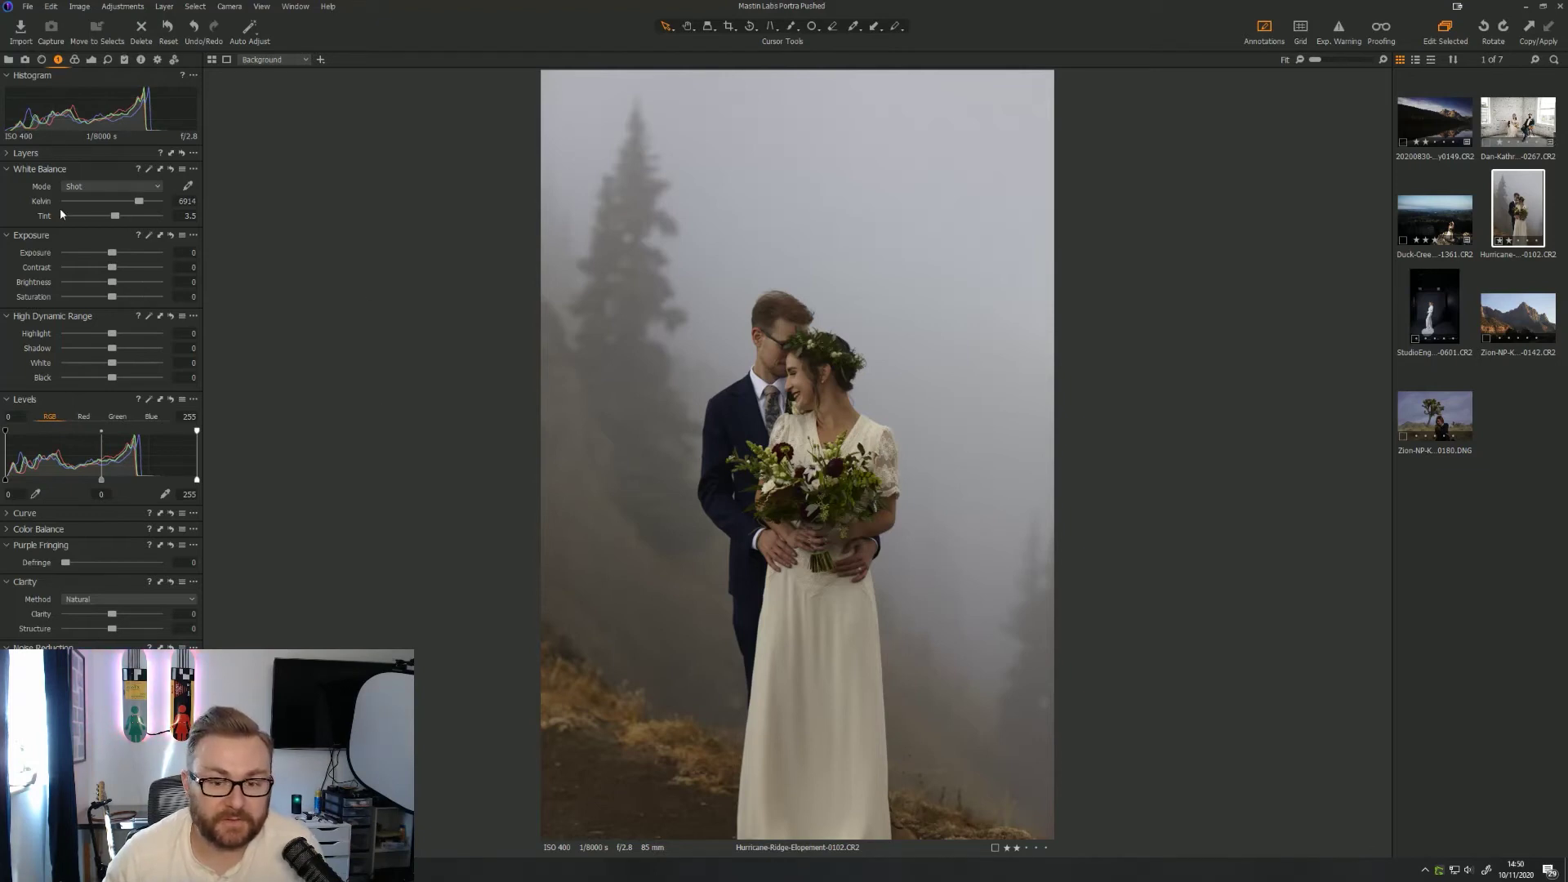
{"action": "left_click", "coordinate": [124, 60]}
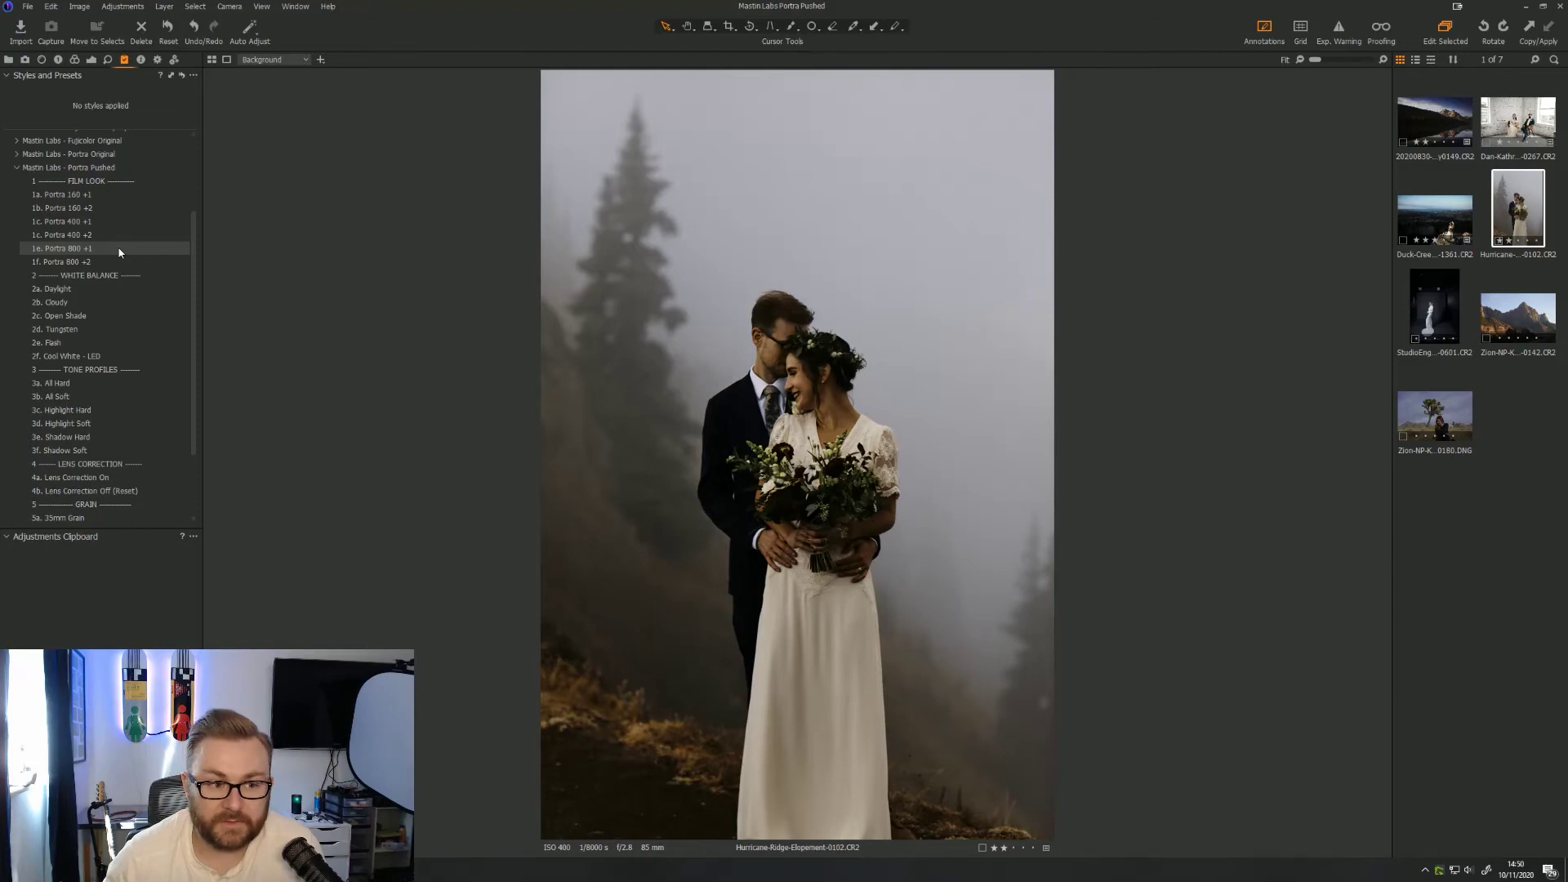
{"action": "left_click", "coordinate": [119, 248]}
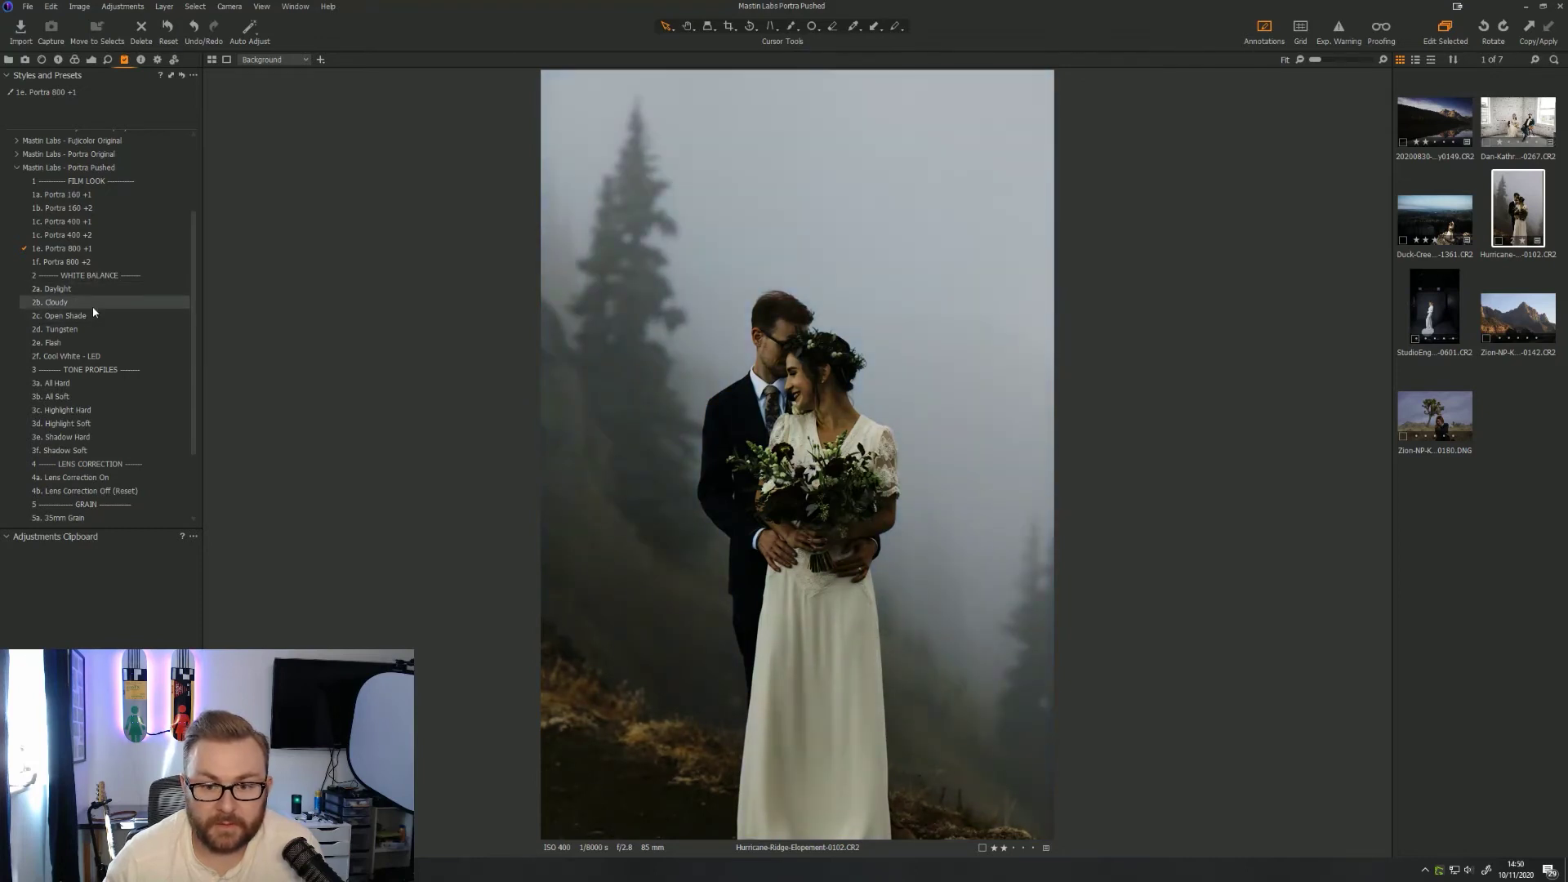
{"action": "left_click", "coordinate": [92, 304]}
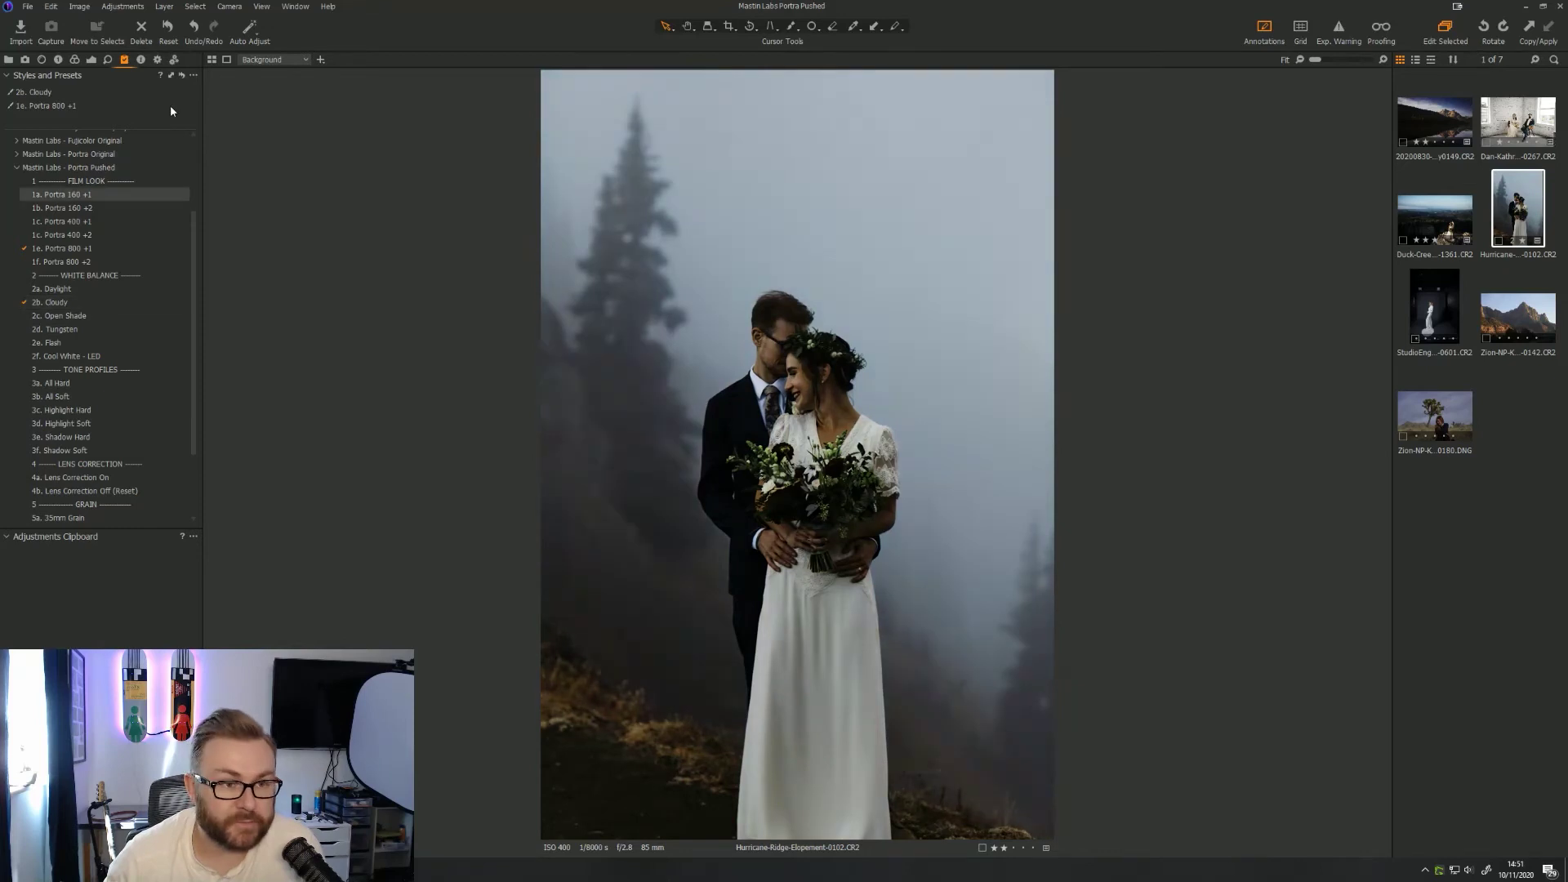
Set the foggy hillside photo's exposure to 0.26 and its white balance to 6577 Kelvin with tint 4
{"action": "left_click", "coordinate": [58, 60]}
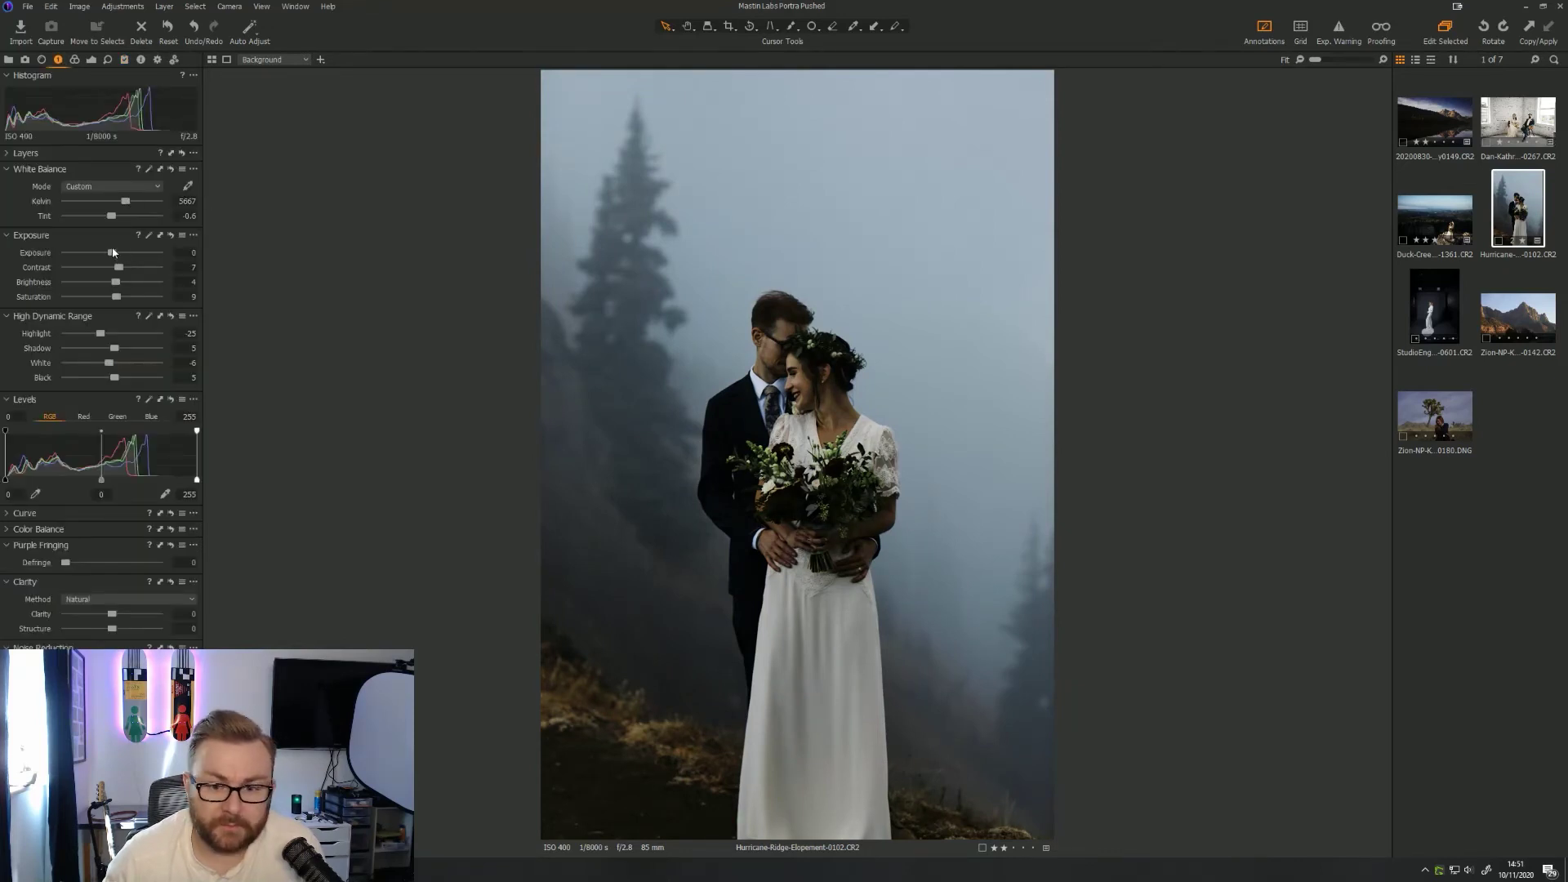
{"action": "left_click_drag", "start_coordinate": [112, 252], "coordinate": [118, 253]}
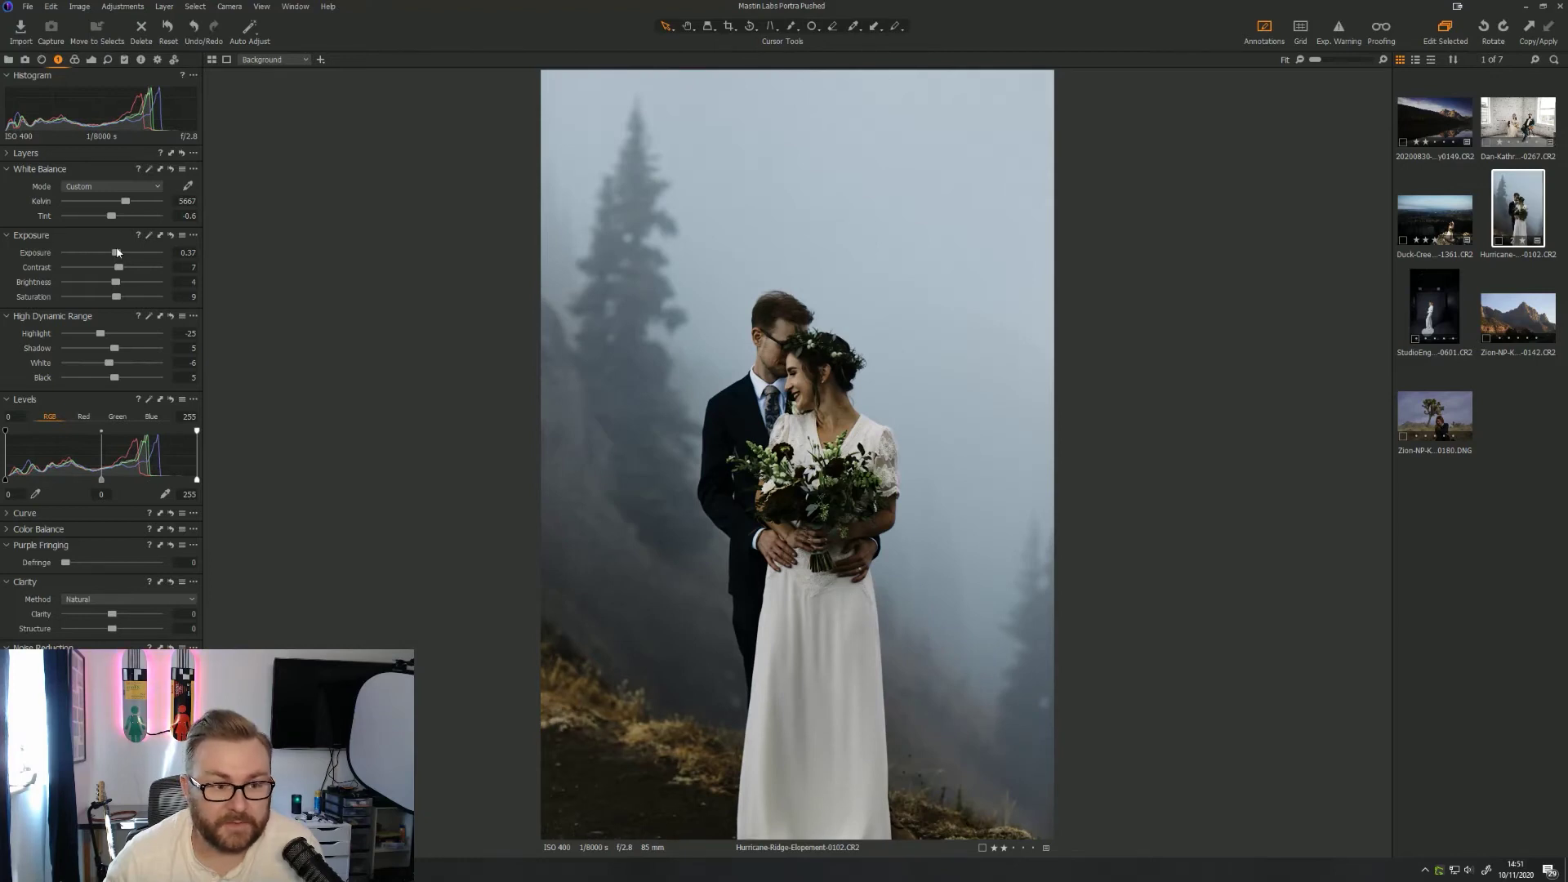
{"action": "left_click_drag", "start_coordinate": [117, 254], "coordinate": [138, 201]}
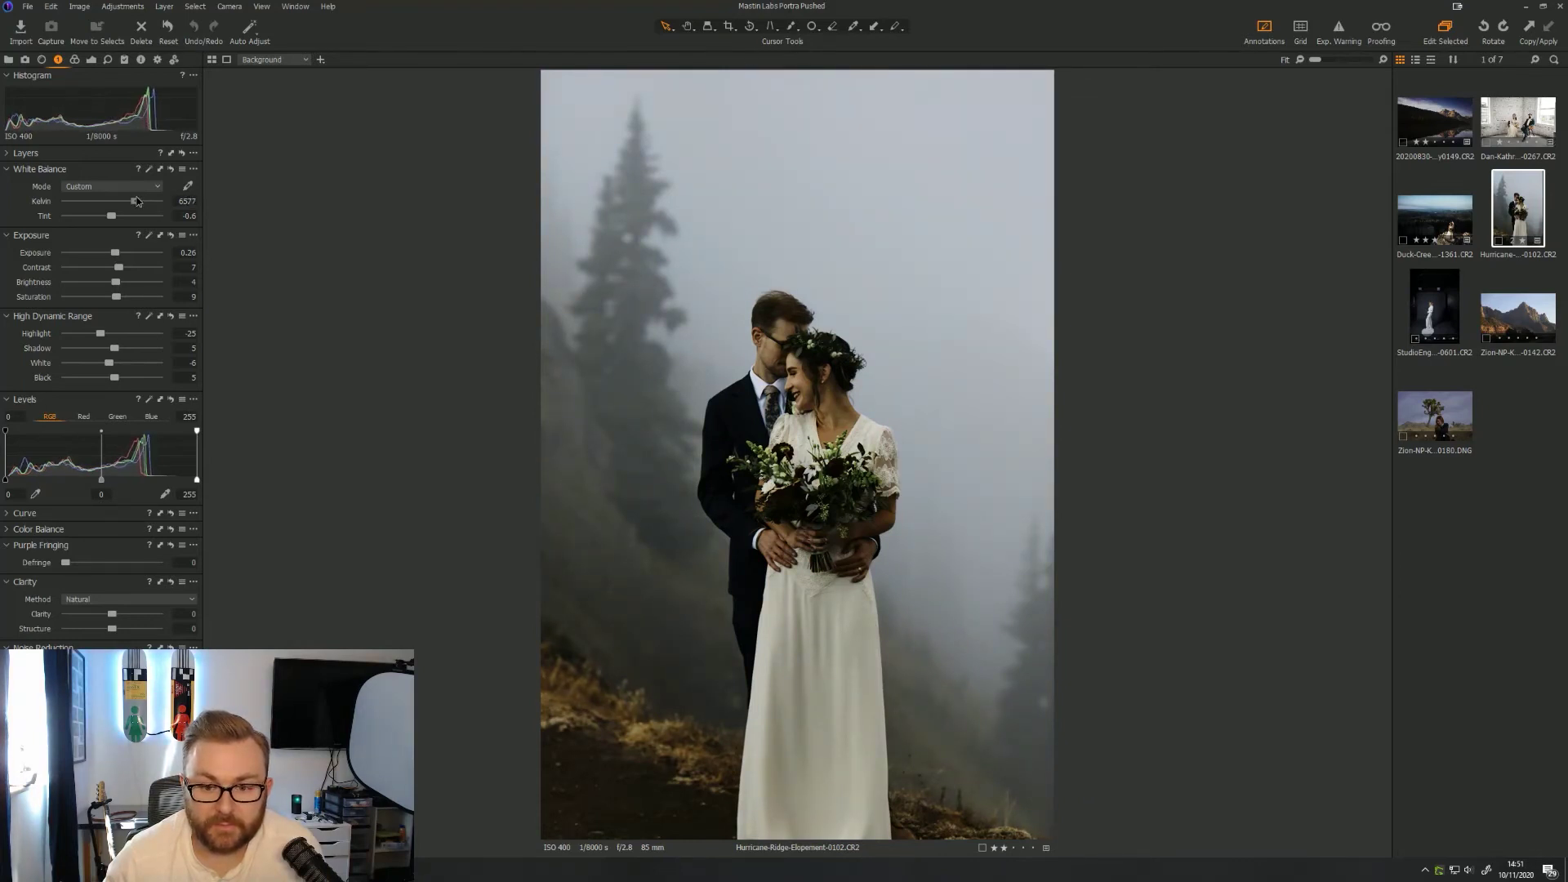
{"action": "left_click_drag", "start_coordinate": [111, 216], "coordinate": [118, 215]}
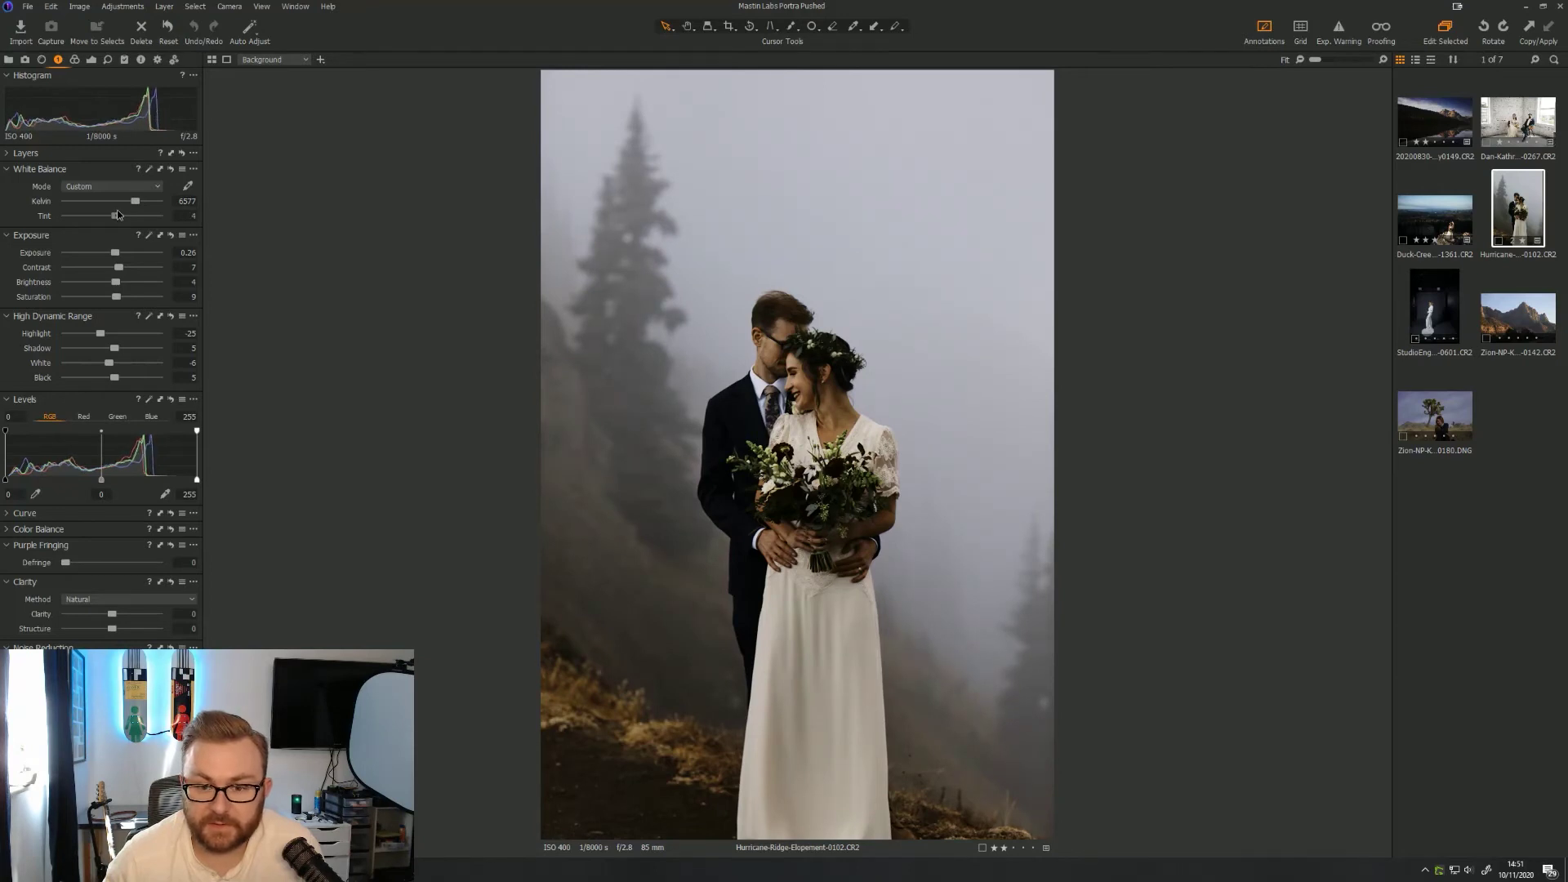
{"action": "key", "text": "y"}
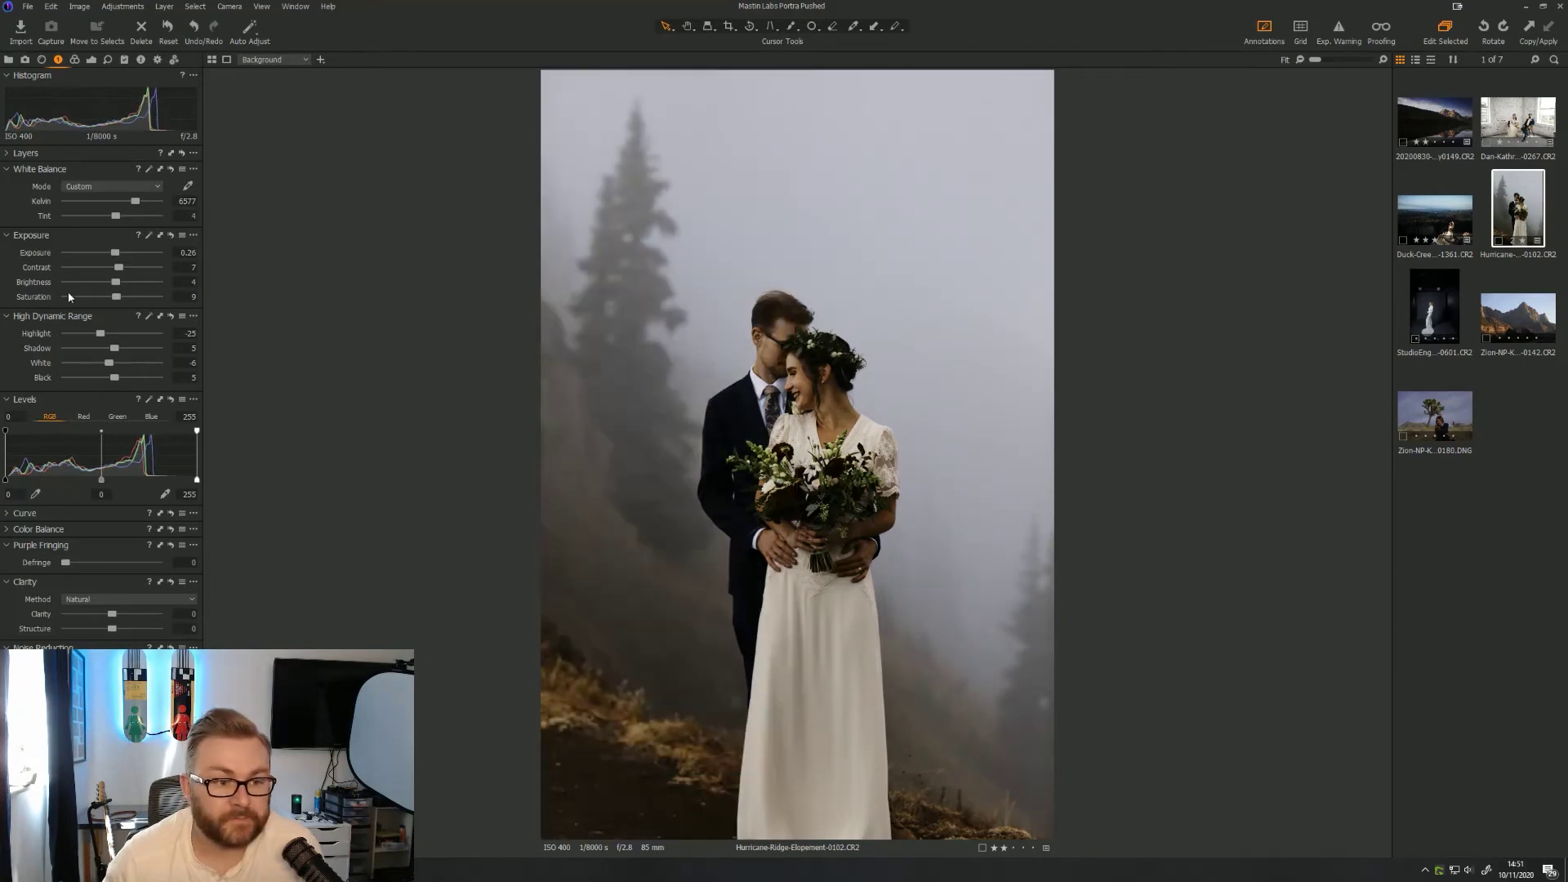
Set the foggy hillside photo's shadows to 19, whites to 3 and highlights to -34, and compare it with the original in a split before/after view
{"action": "left_click_drag", "start_coordinate": [114, 348], "coordinate": [121, 345]}
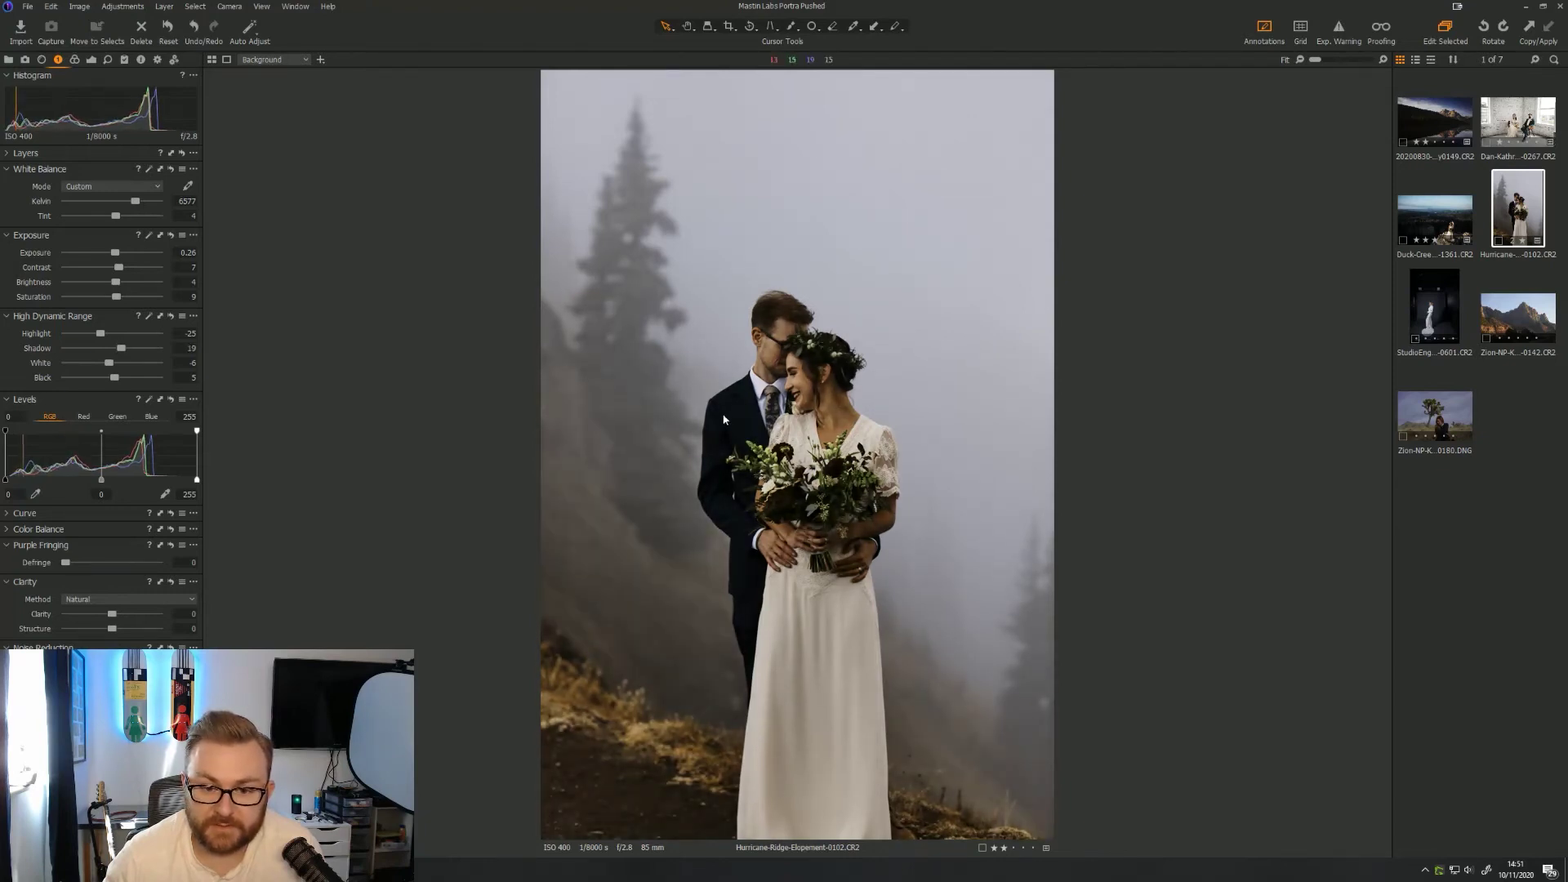
{"action": "double_click", "coordinate": [709, 447]}
{"action": "double_click", "coordinate": [619, 429]}
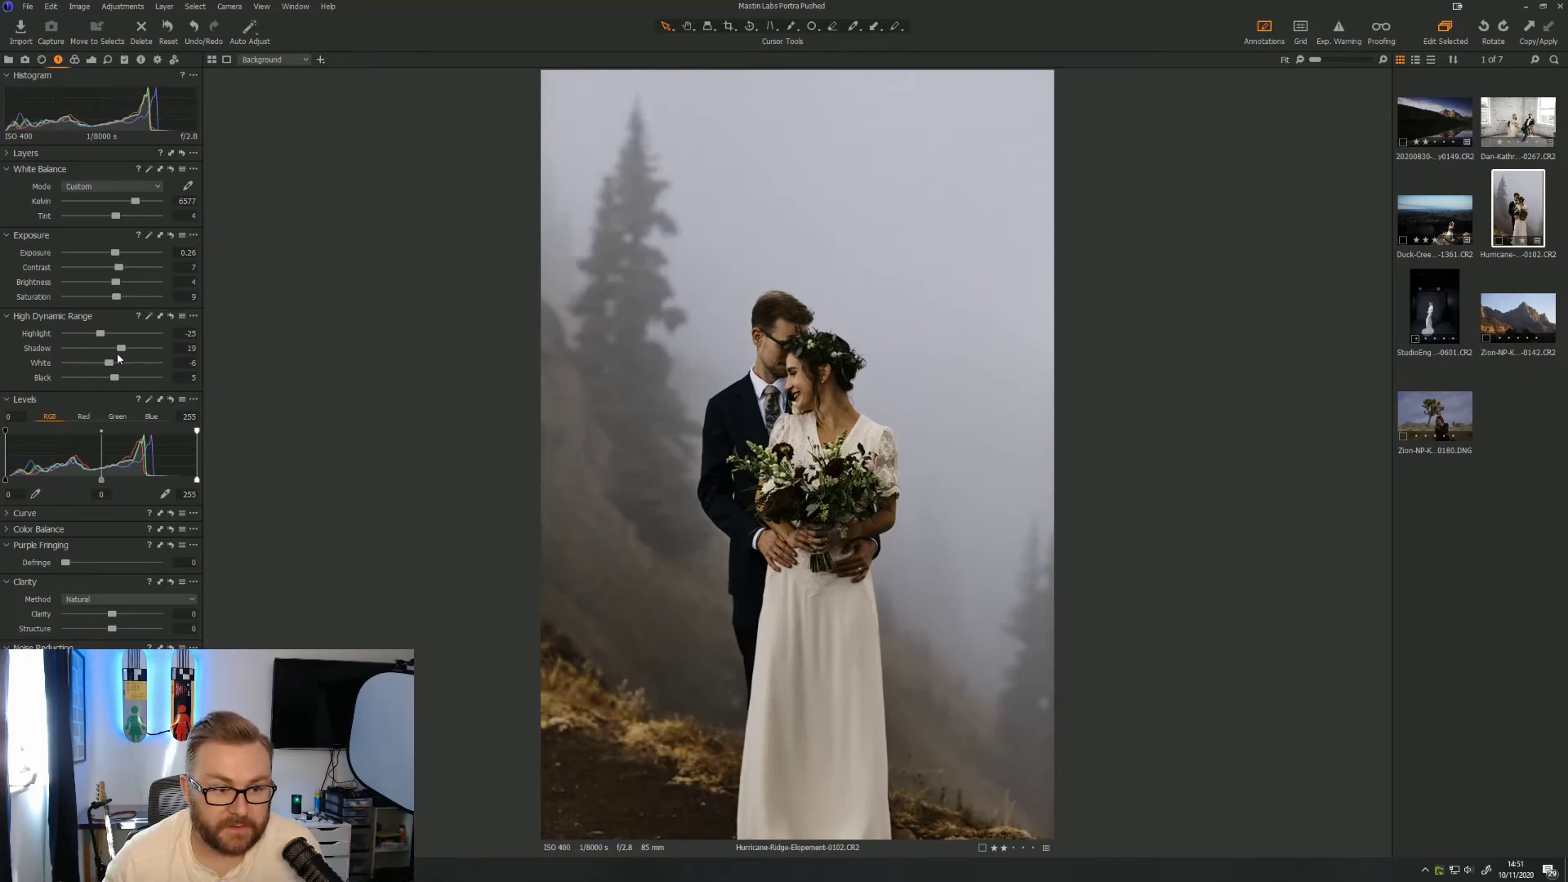
{"action": "mouse_move", "coordinate": [109, 363]}
{"action": "left_mouse_down"}
{"action": "mouse_move", "coordinate": [145, 367]}
{"action": "mouse_move", "coordinate": [108, 364]}
{"action": "mouse_move", "coordinate": [88, 336]}
{"action": "mouse_move", "coordinate": [105, 336]}
{"action": "left_mouse_up"}
{"action": "key", "text": "y"}
{"action": "key", "text": "y"}
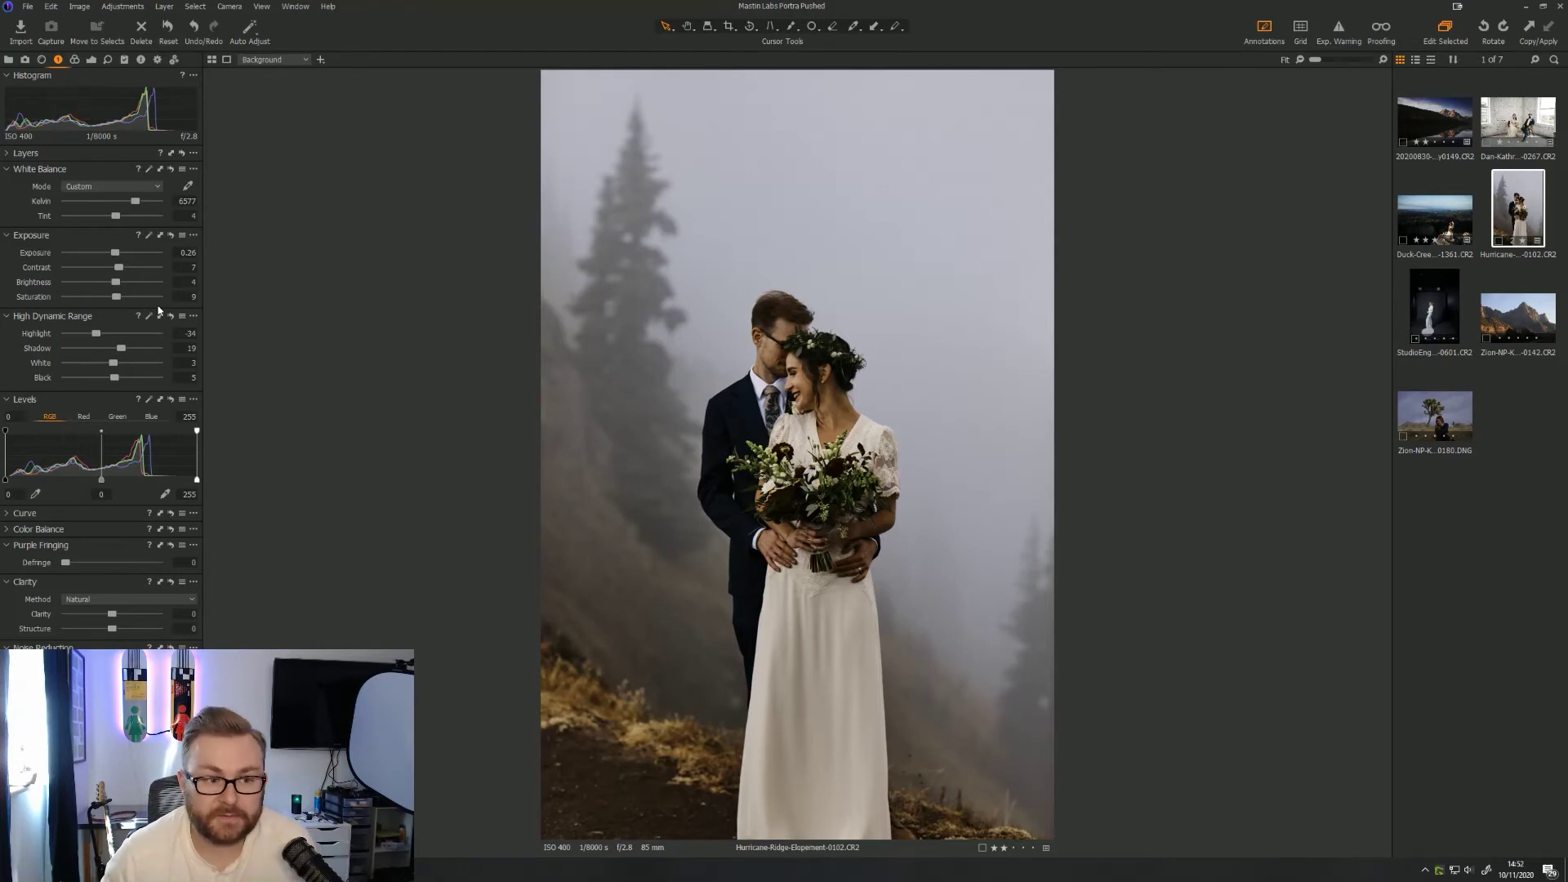
{"action": "key", "text": "y"}
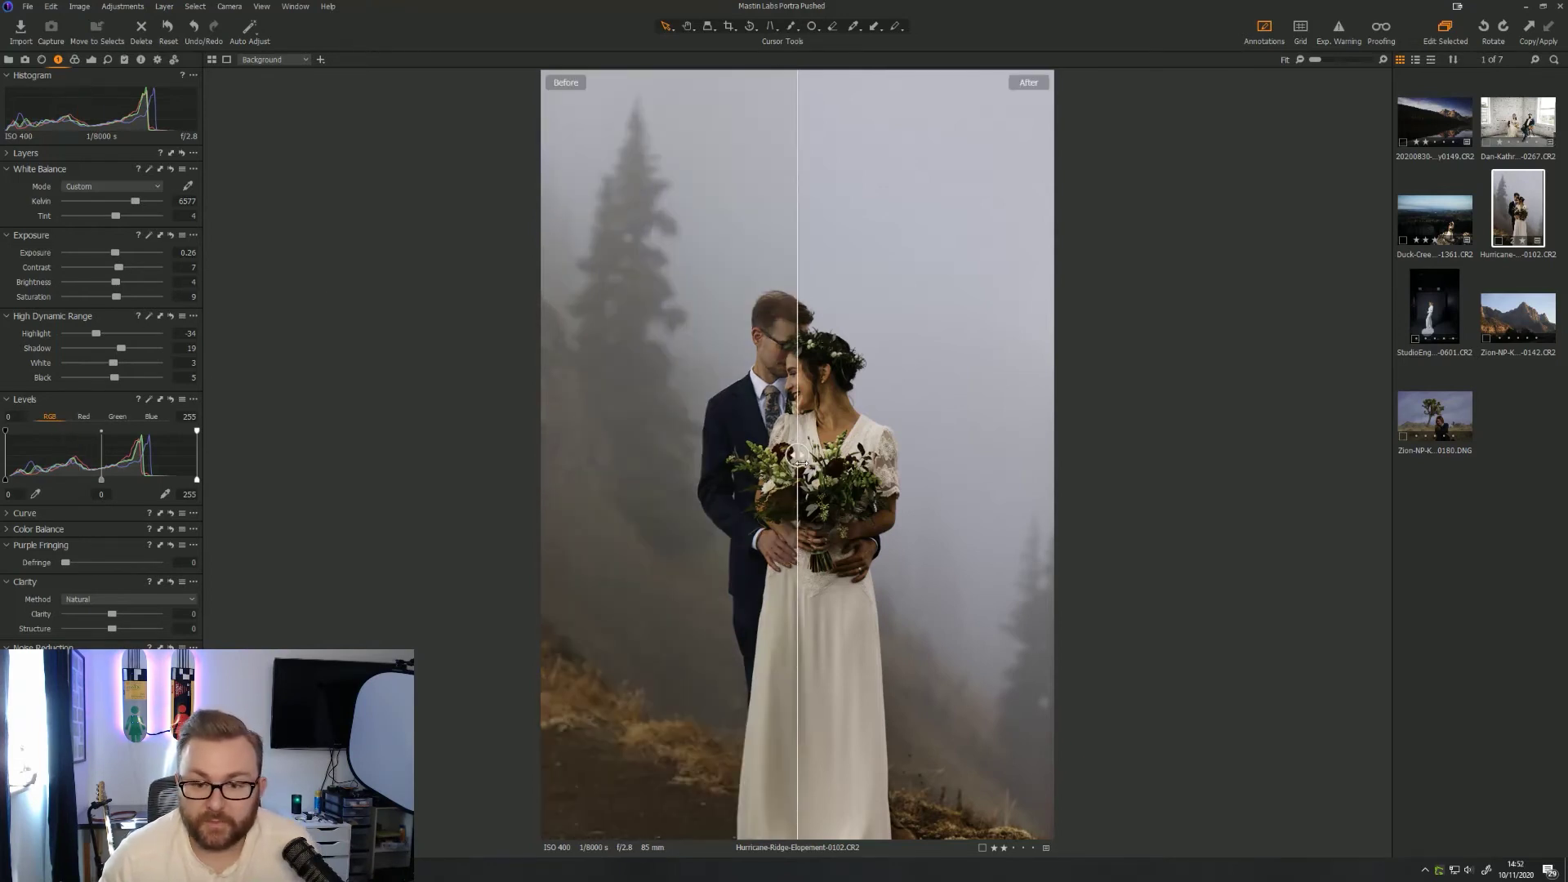
{"action": "mouse_move", "coordinate": [797, 455]}
{"action": "left_mouse_down"}
{"action": "mouse_move", "coordinate": [581, 456]}
{"action": "mouse_move", "coordinate": [997, 456]}
{"action": "mouse_move", "coordinate": [637, 470]}
{"action": "mouse_move", "coordinate": [953, 462]}
{"action": "mouse_move", "coordinate": [674, 477]}
{"action": "mouse_move", "coordinate": [893, 455]}
{"action": "mouse_move", "coordinate": [690, 448]}
{"action": "mouse_move", "coordinate": [931, 448]}
{"action": "mouse_move", "coordinate": [722, 464]}
{"action": "mouse_move", "coordinate": [795, 458]}
{"action": "left_mouse_up"}
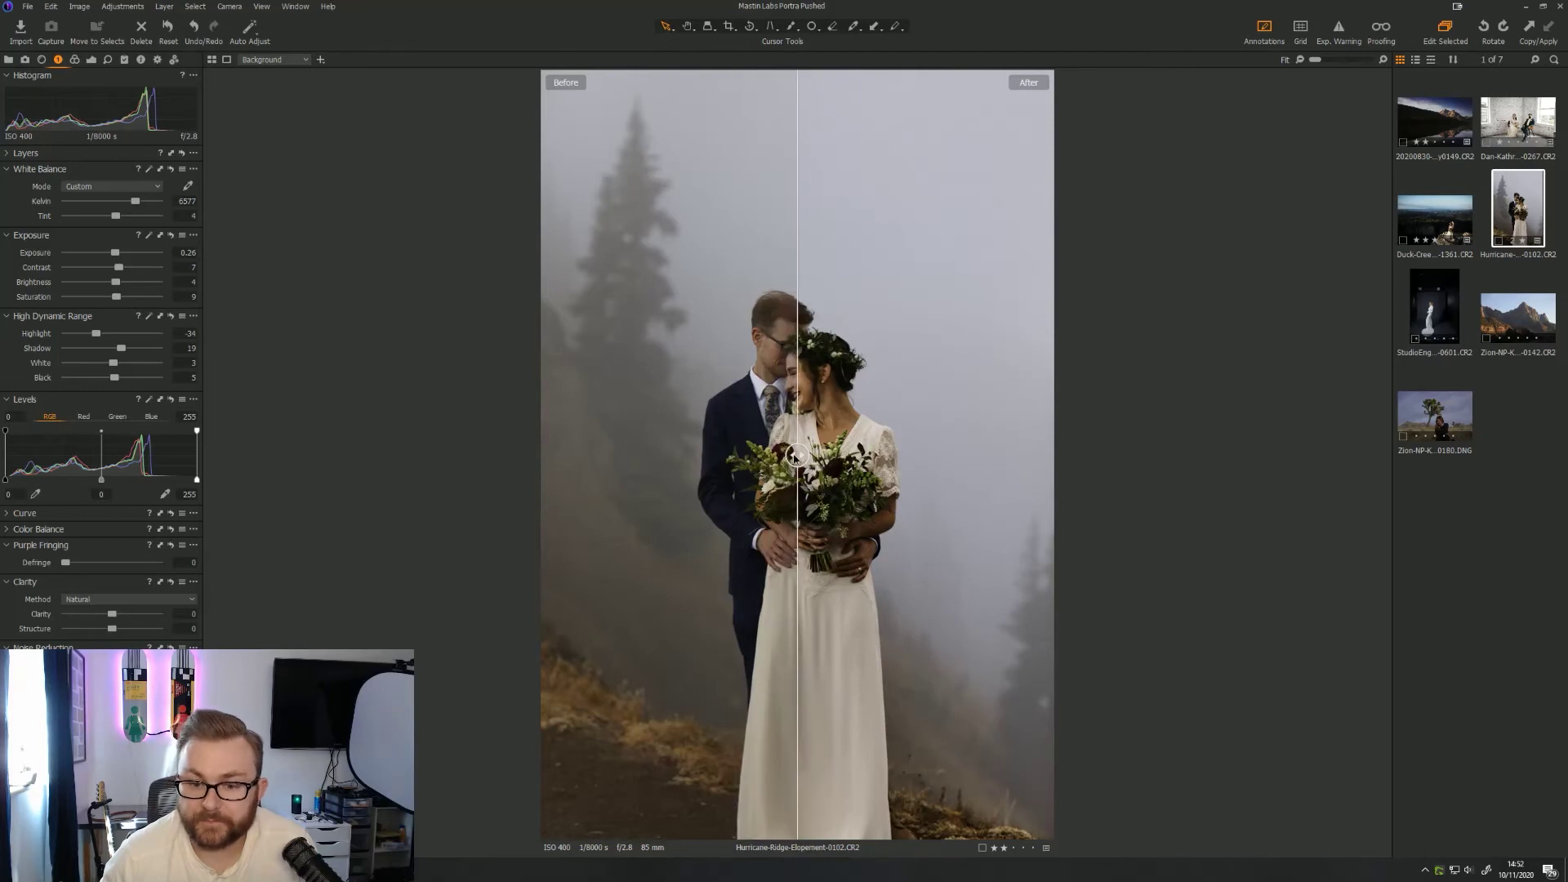
Select the studio photo of the woman in the white gown and apply the Portra 160 +2 film look and Flash white balance styles
{"action": "left_click", "coordinate": [1448, 306]}
{"action": "key", "text": "y"}
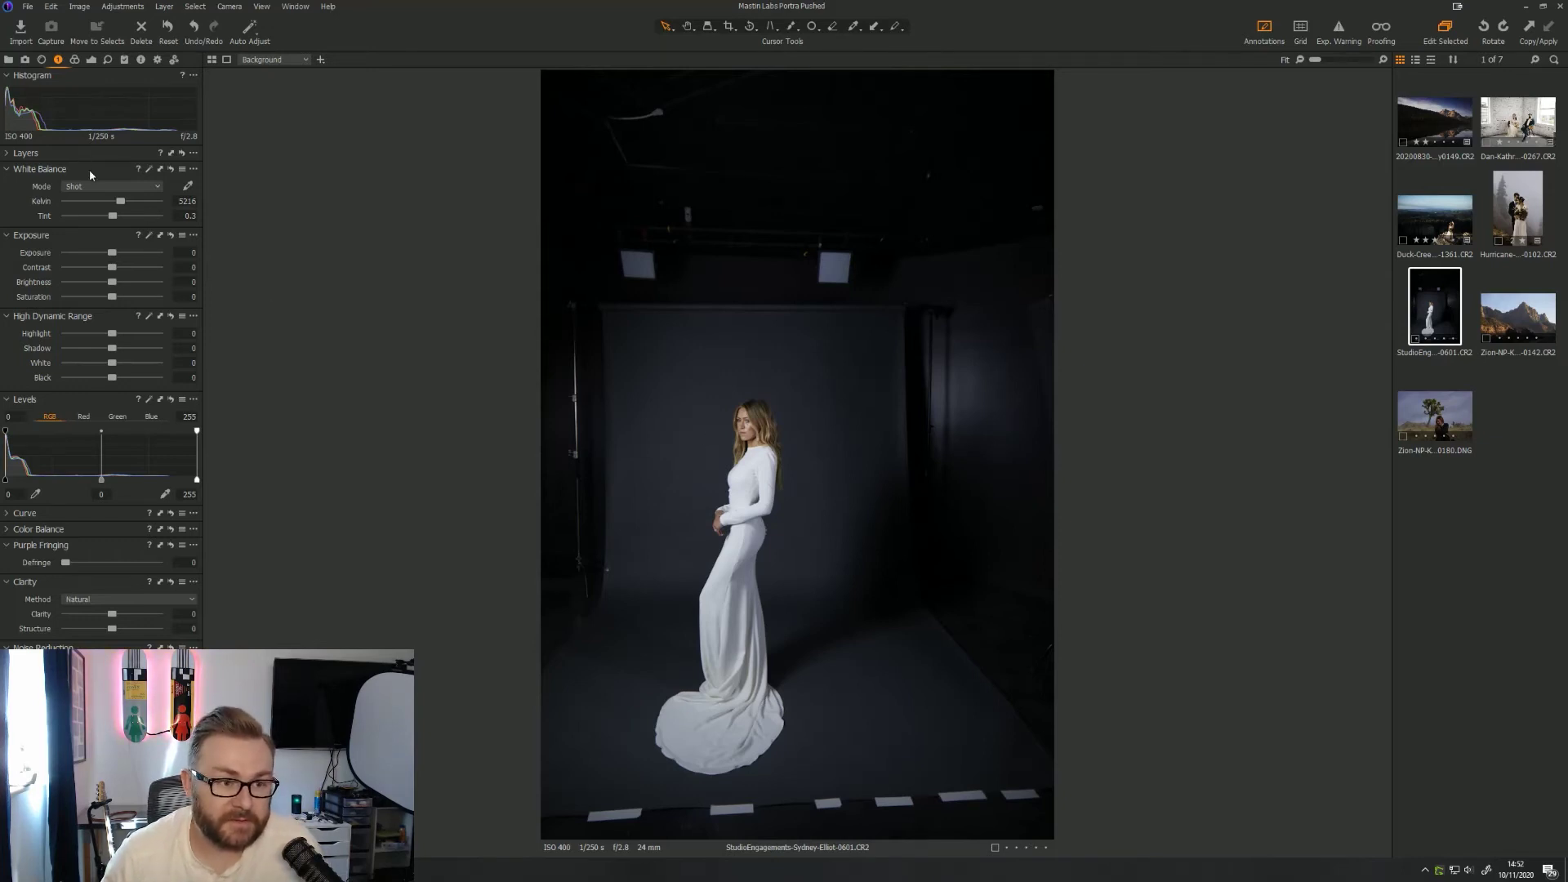
{"action": "left_click", "coordinate": [124, 59]}
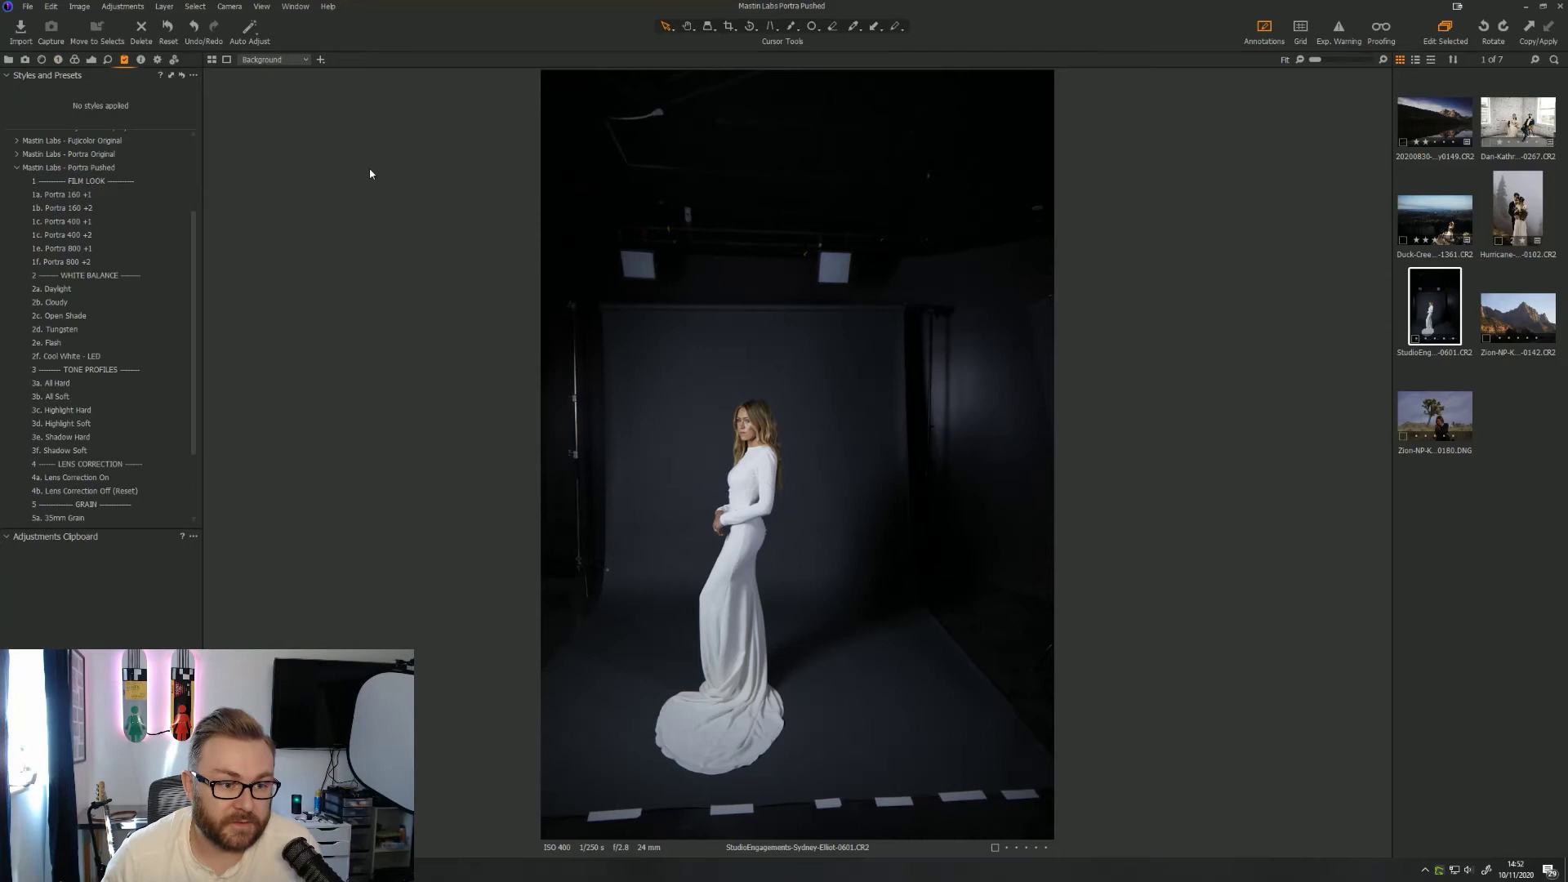
{"action": "left_click", "coordinate": [125, 216]}
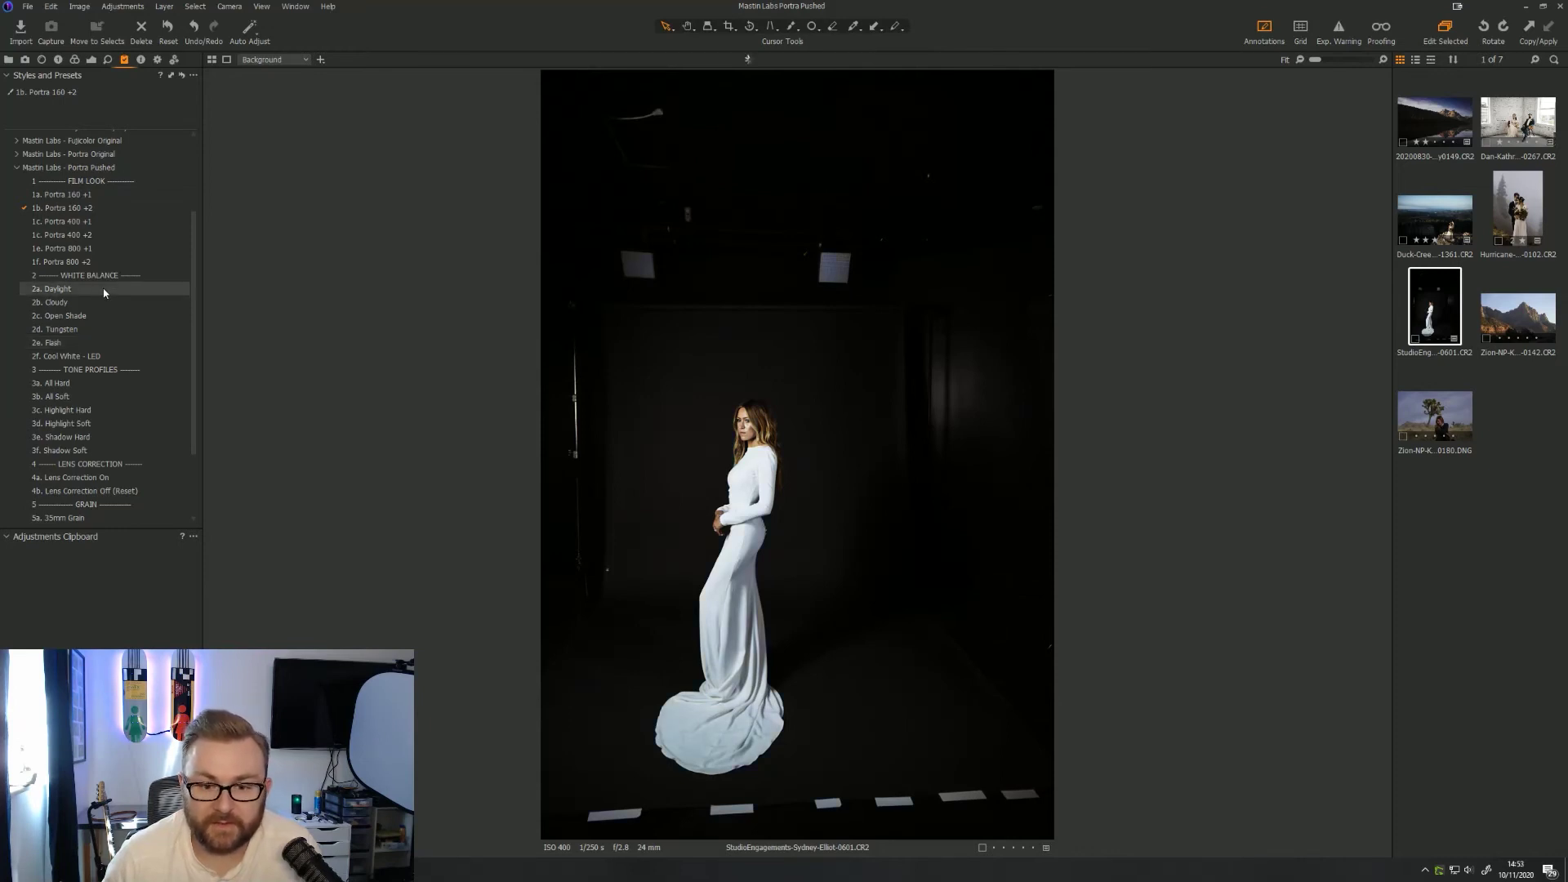
{"action": "left_click", "coordinate": [111, 344]}
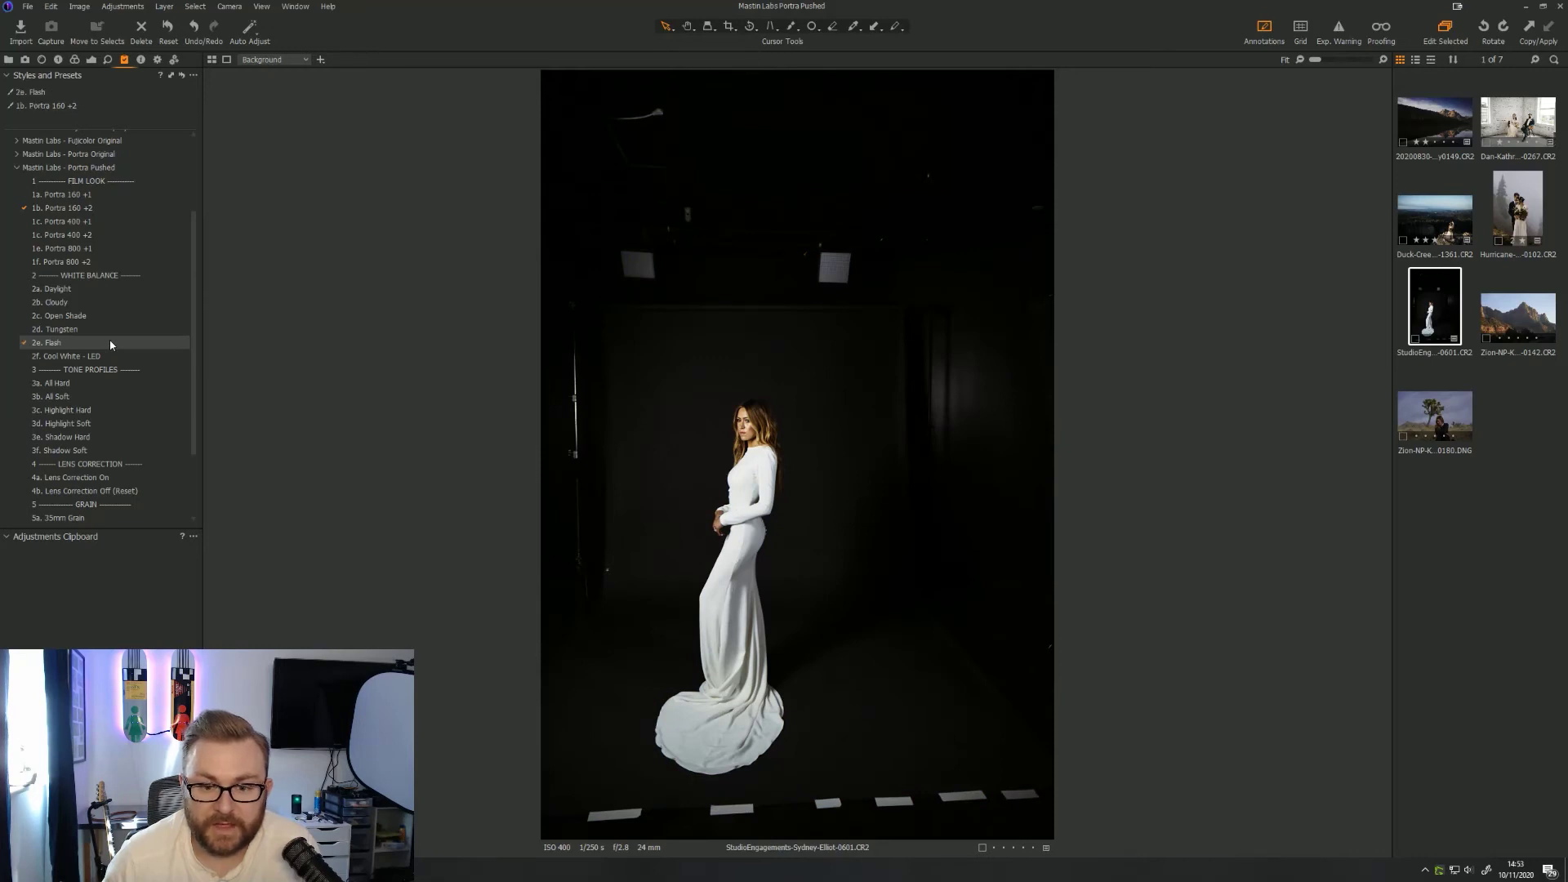
Warm the studio photo's white balance to 6291 Kelvin and compare it with the original in a split before/after view
{"action": "left_click", "coordinate": [95, 60]}
{"action": "left_click", "coordinate": [58, 60]}
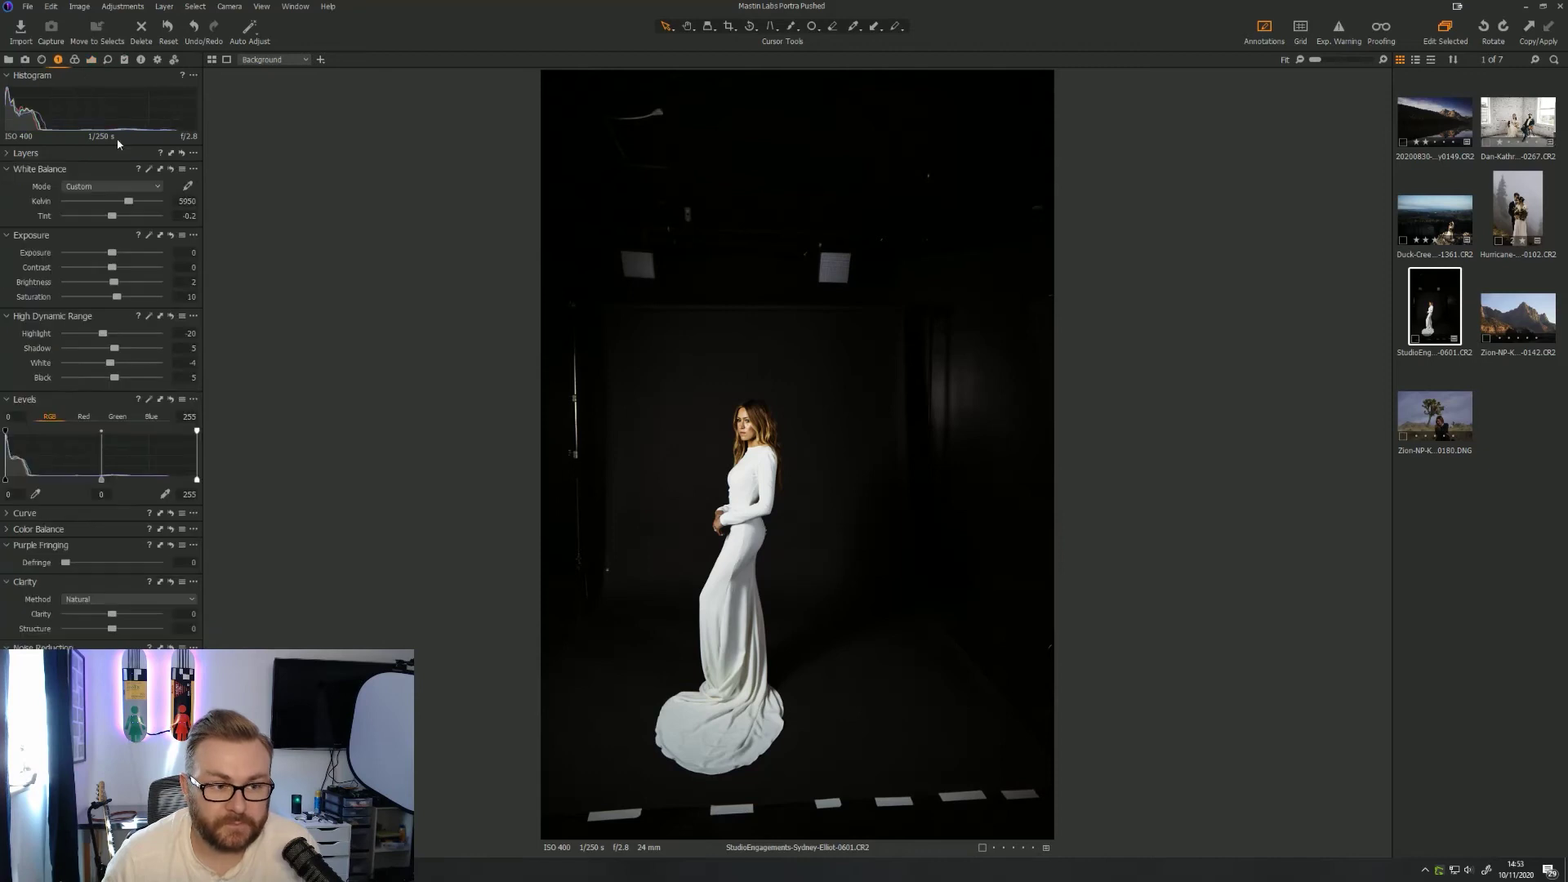
{"action": "left_click_drag", "start_coordinate": [129, 202], "coordinate": [134, 201]}
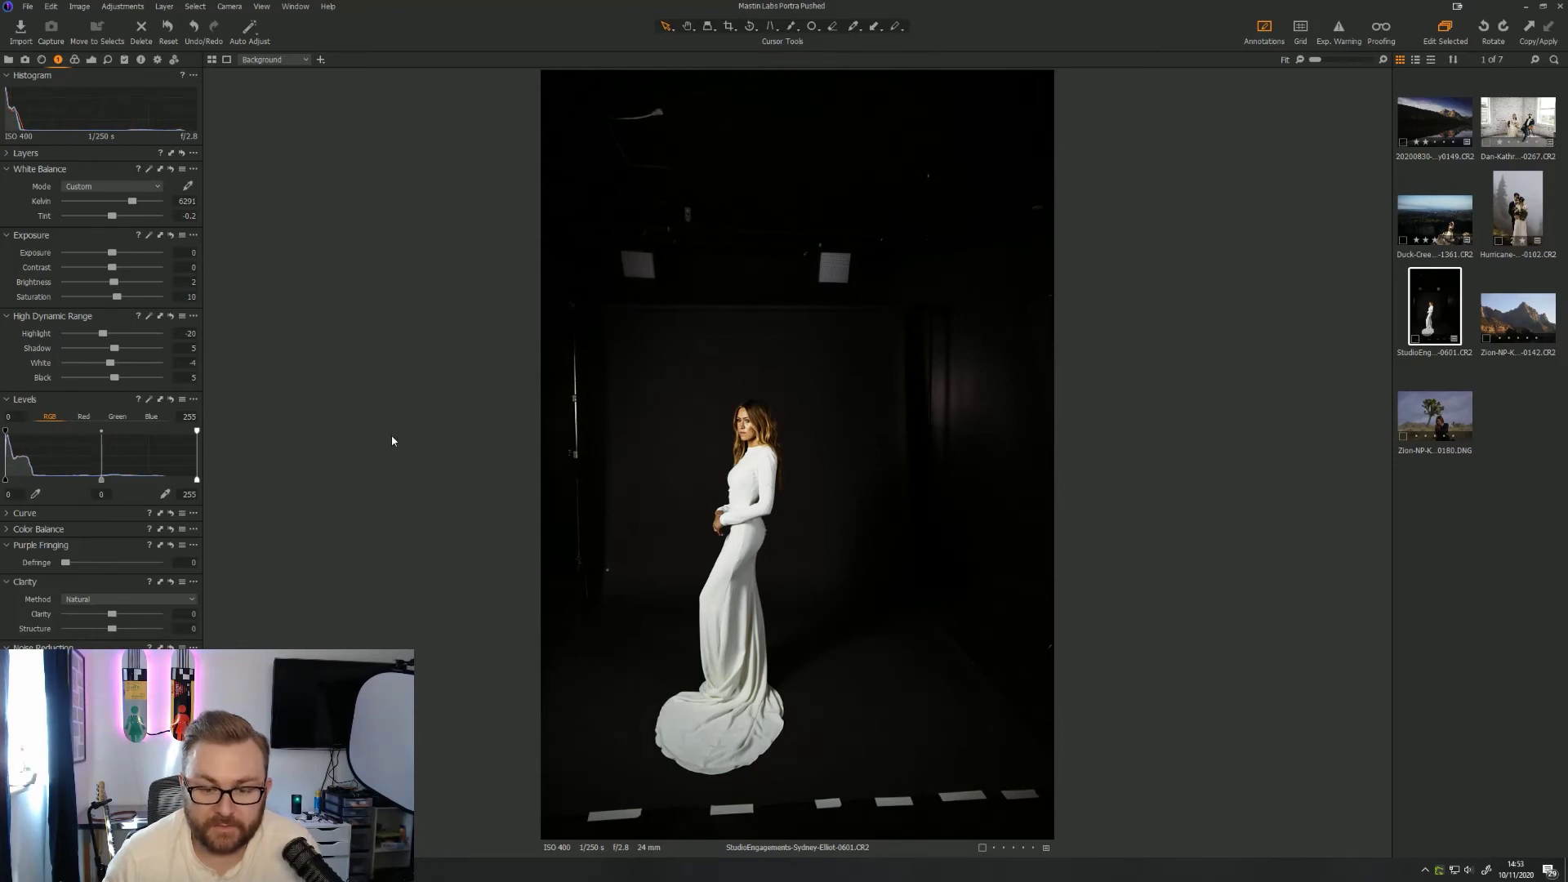
{"action": "key", "text": "y"}
{"action": "left_click_drag", "start_coordinate": [804, 461], "coordinate": [651, 451]}
{"action": "key", "text": "y"}
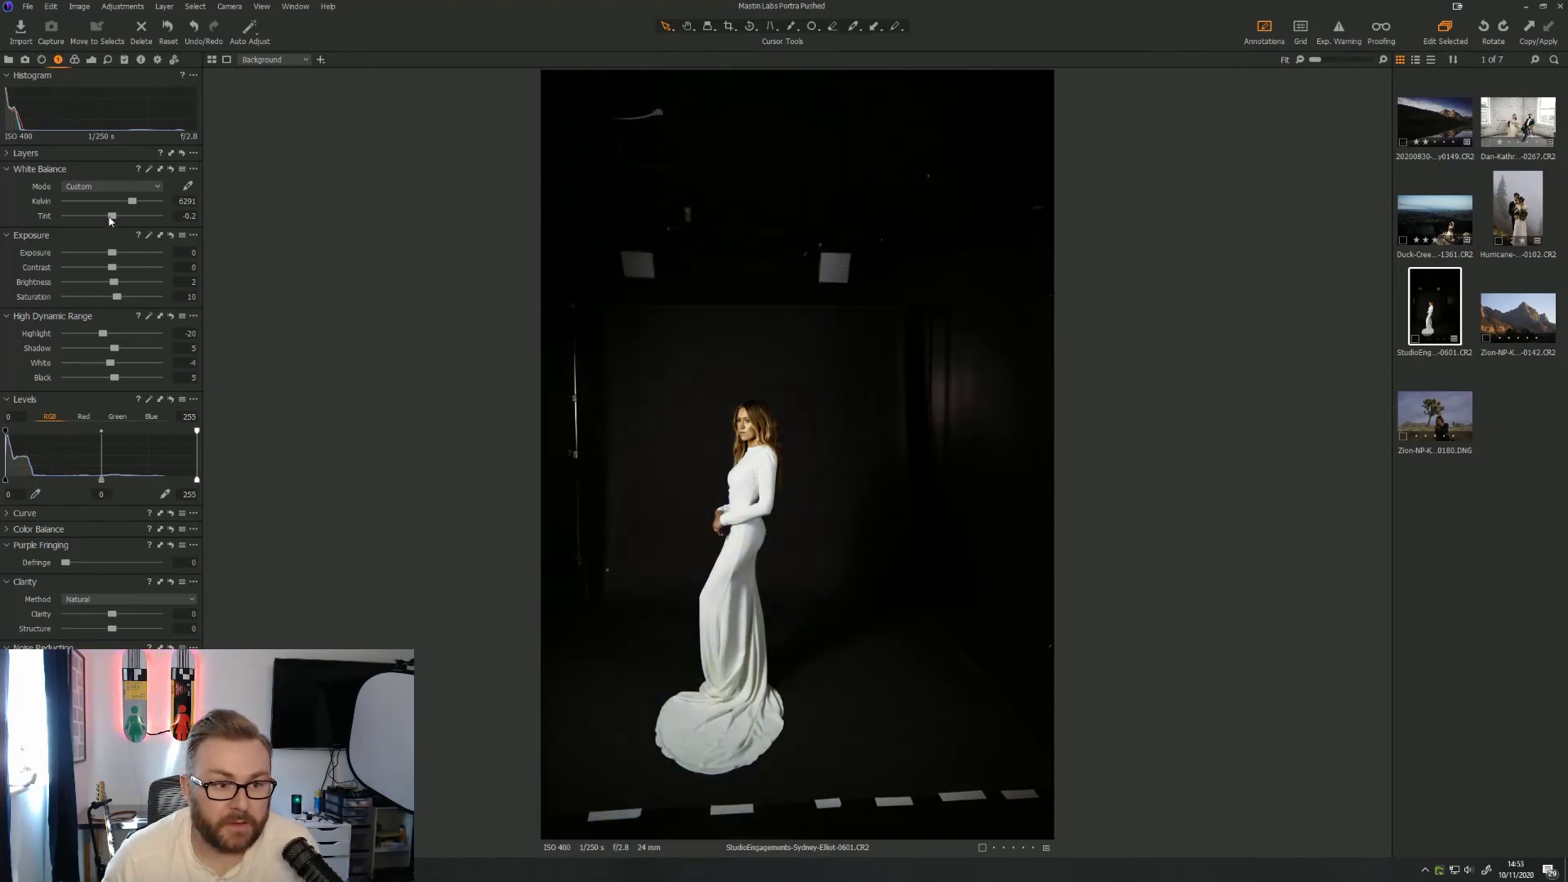
Apply the Highlight Soft tone profile to the studio photo and check its clipping with the exposure warning overlay
{"action": "left_click", "coordinate": [125, 60]}
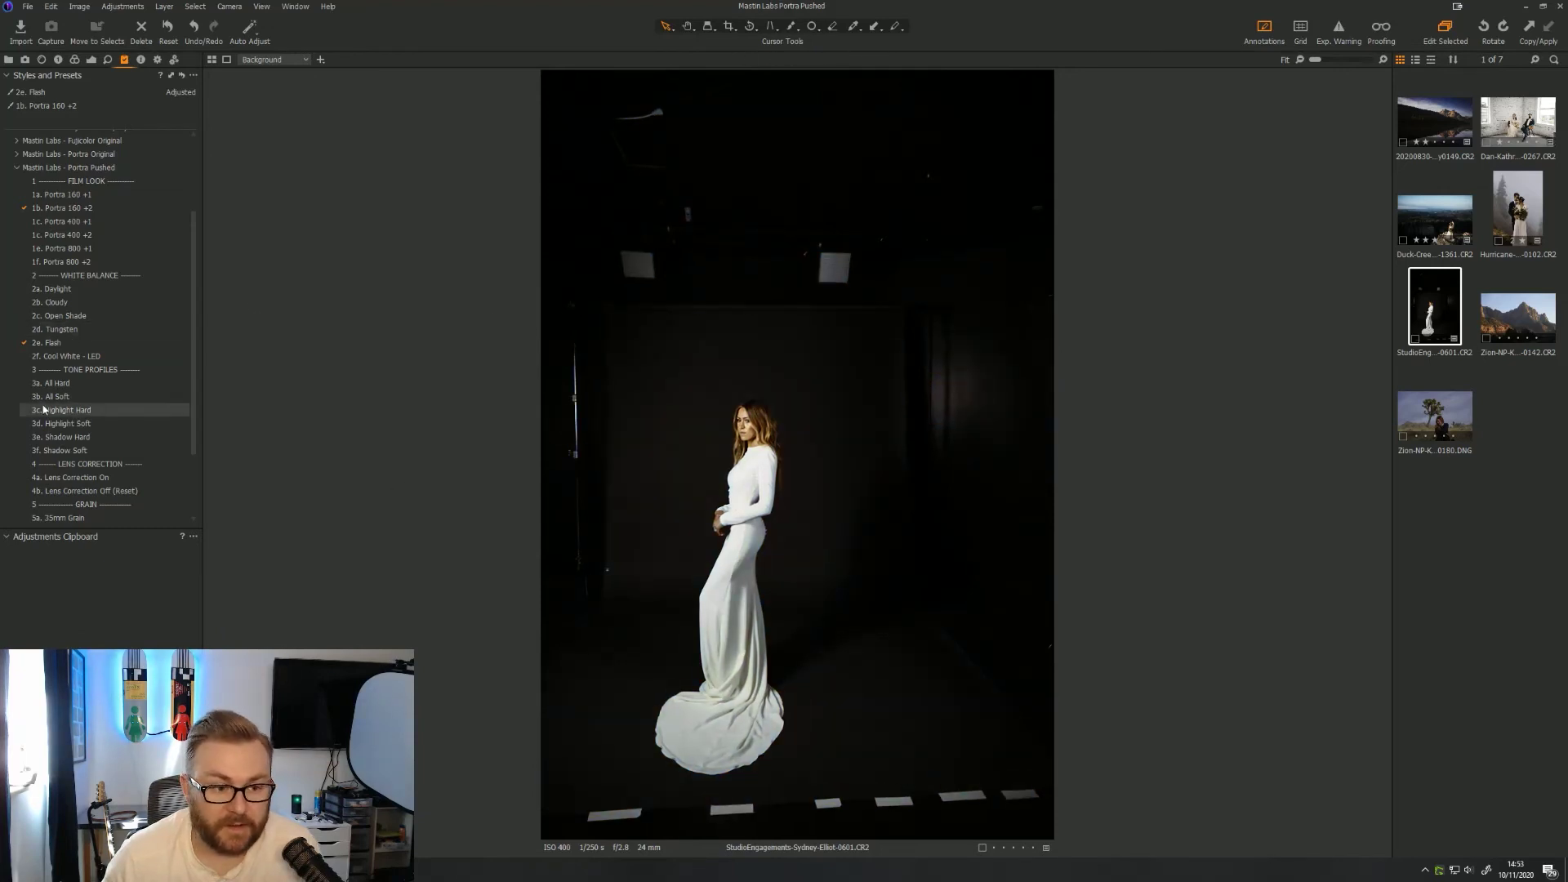
{"action": "left_click", "coordinate": [103, 424]}
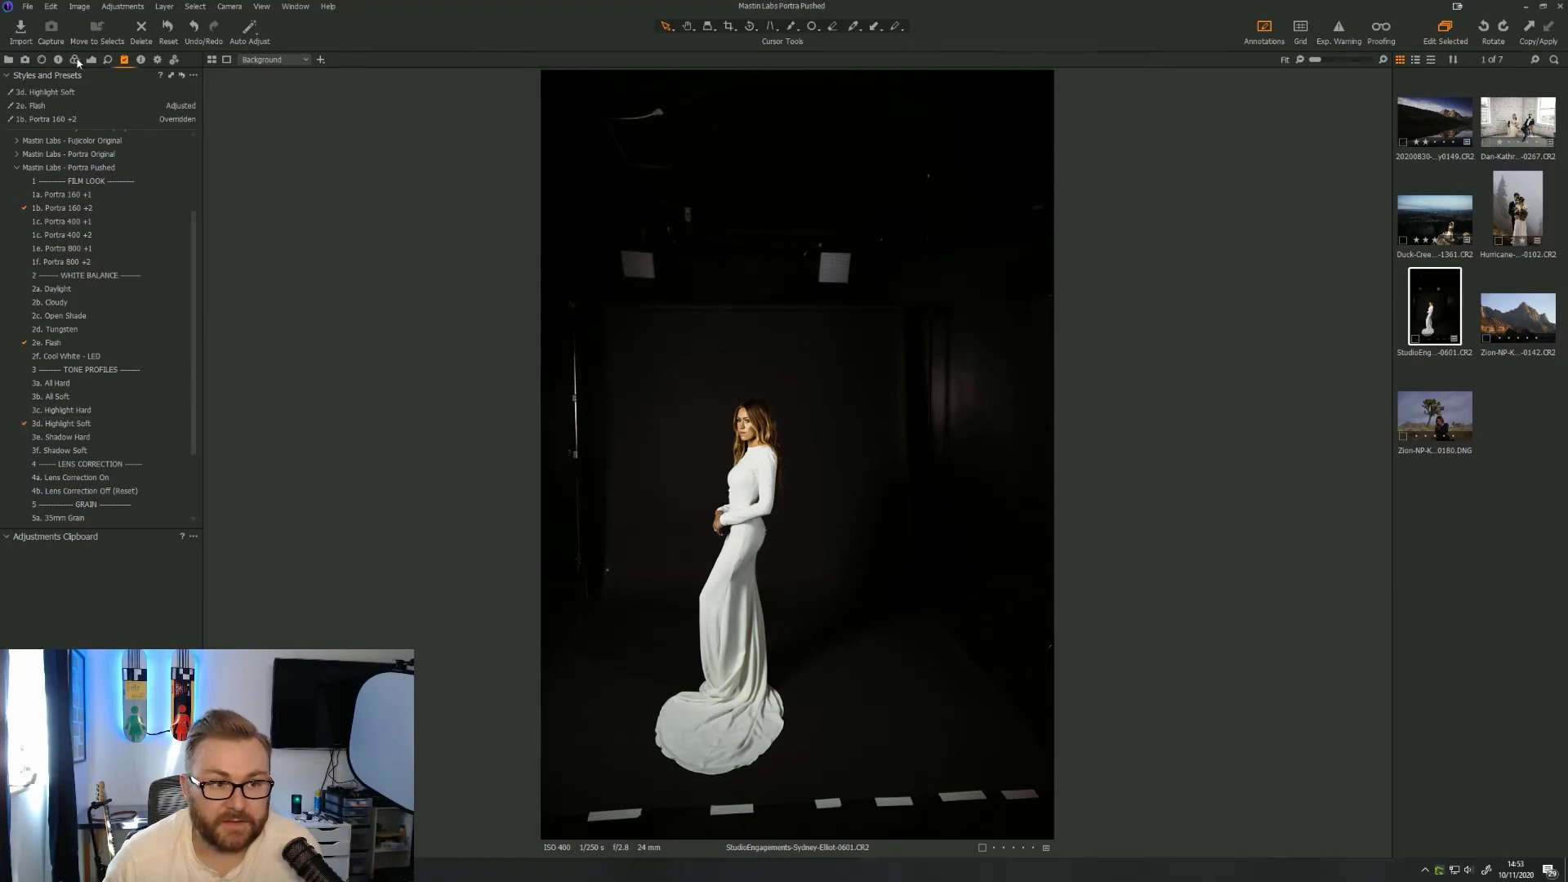
{"action": "left_click", "coordinate": [59, 60]}
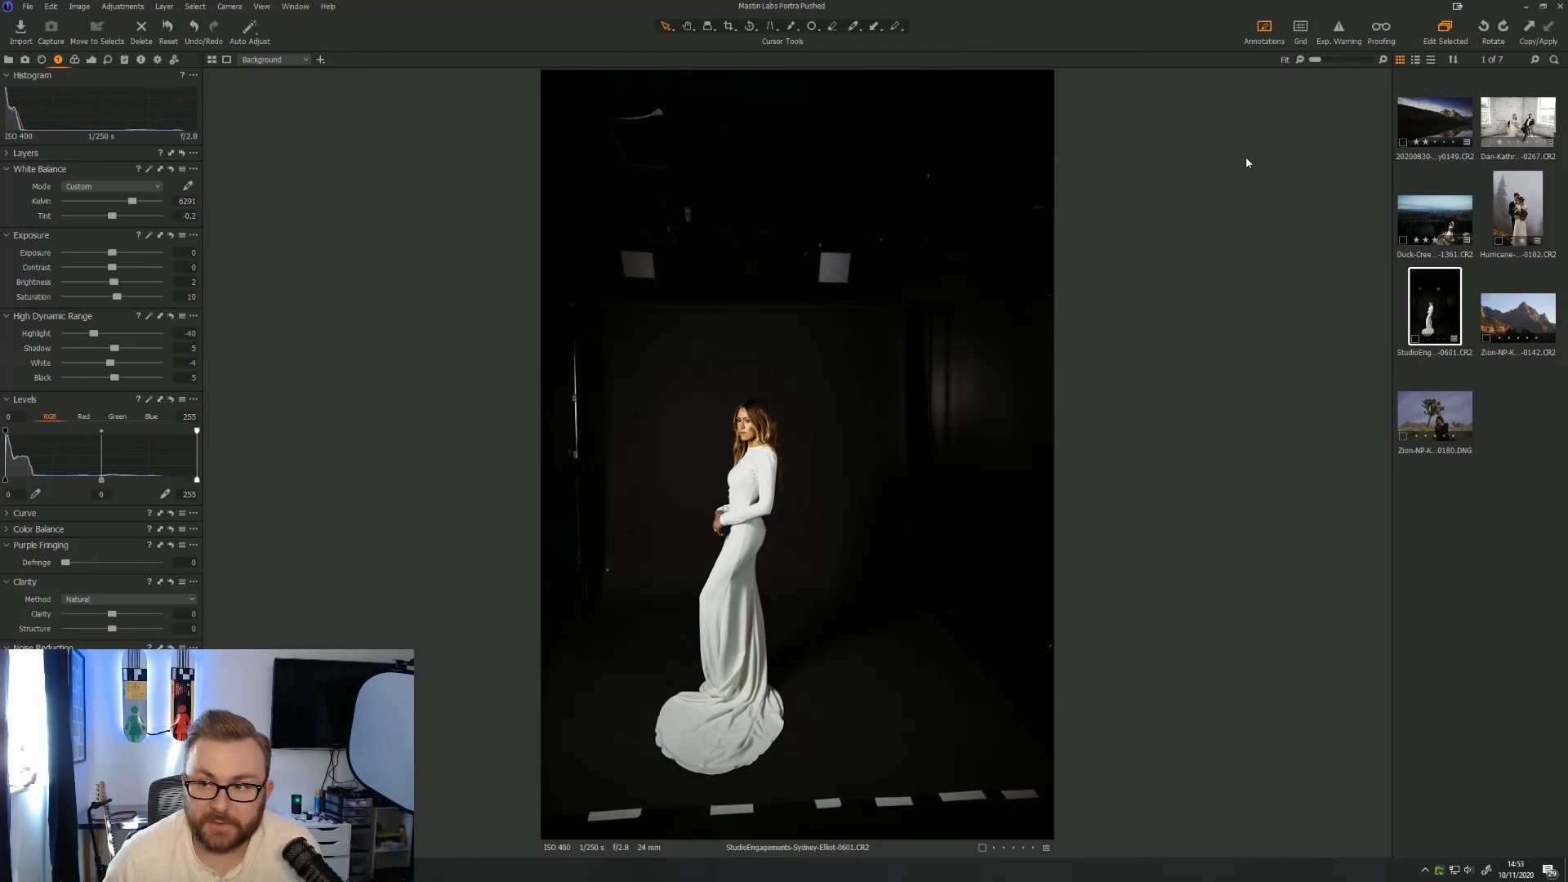
{"action": "left_click", "coordinate": [1339, 29]}
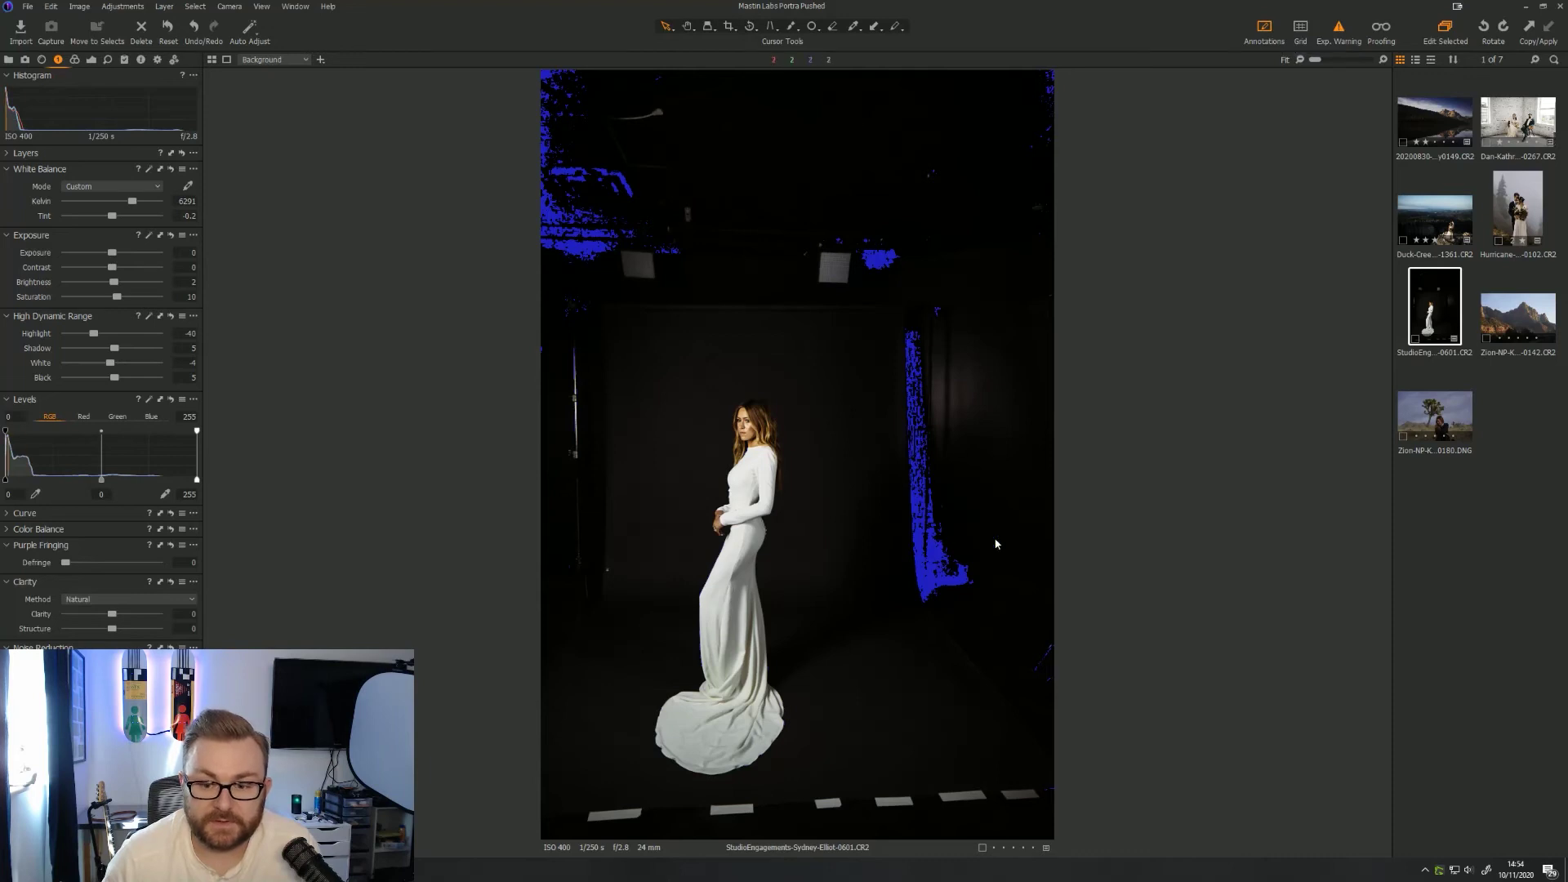
{"action": "left_click", "coordinate": [1344, 28]}
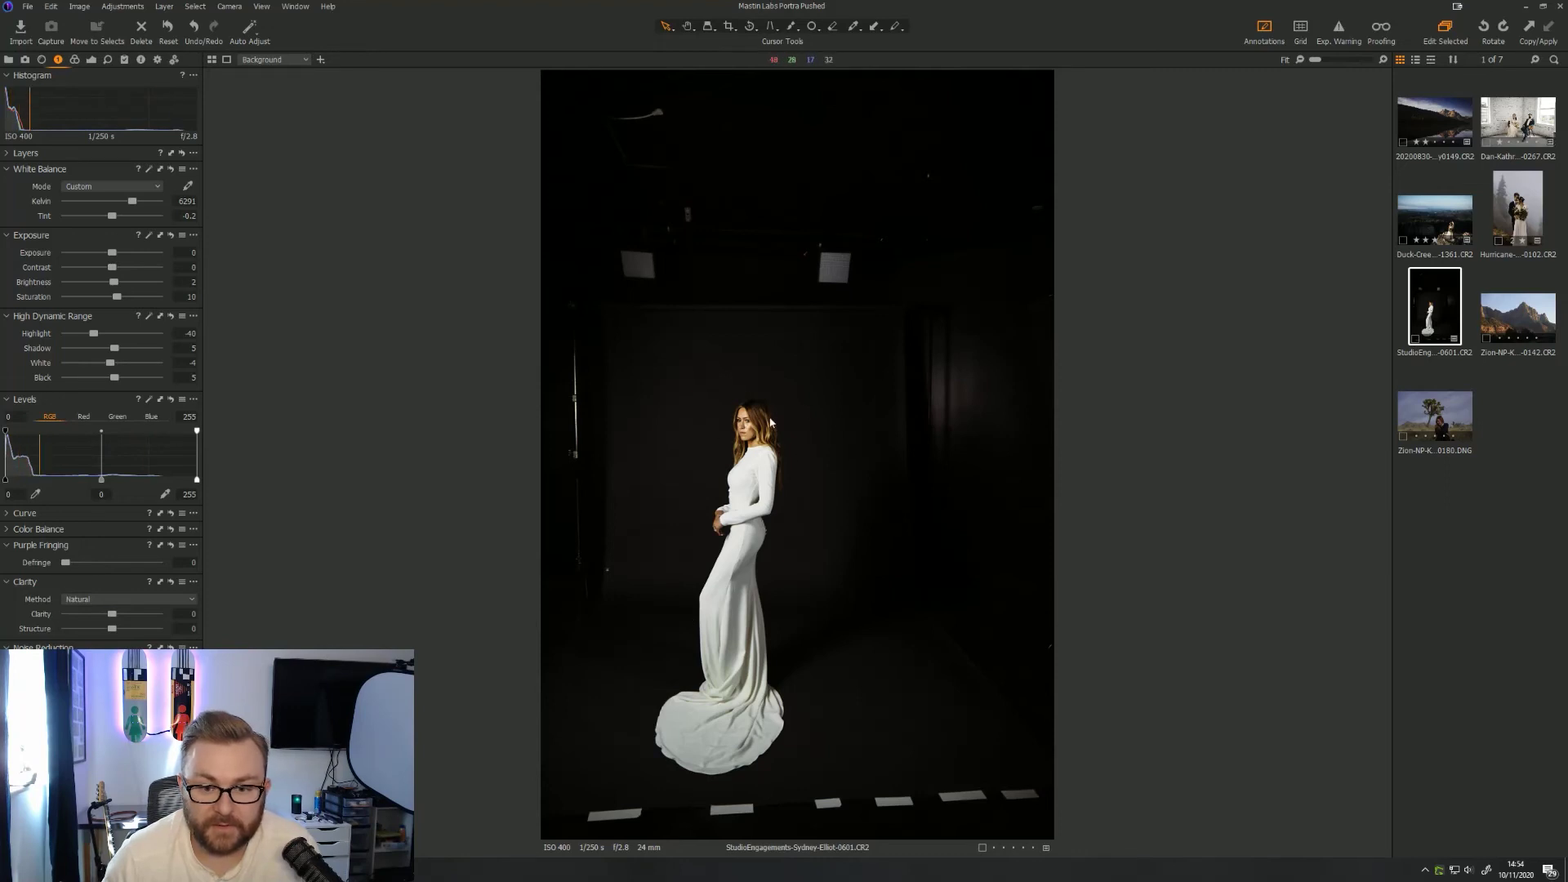
{"action": "left_click", "coordinate": [1338, 28]}
{"action": "left_click", "coordinate": [1338, 28]}
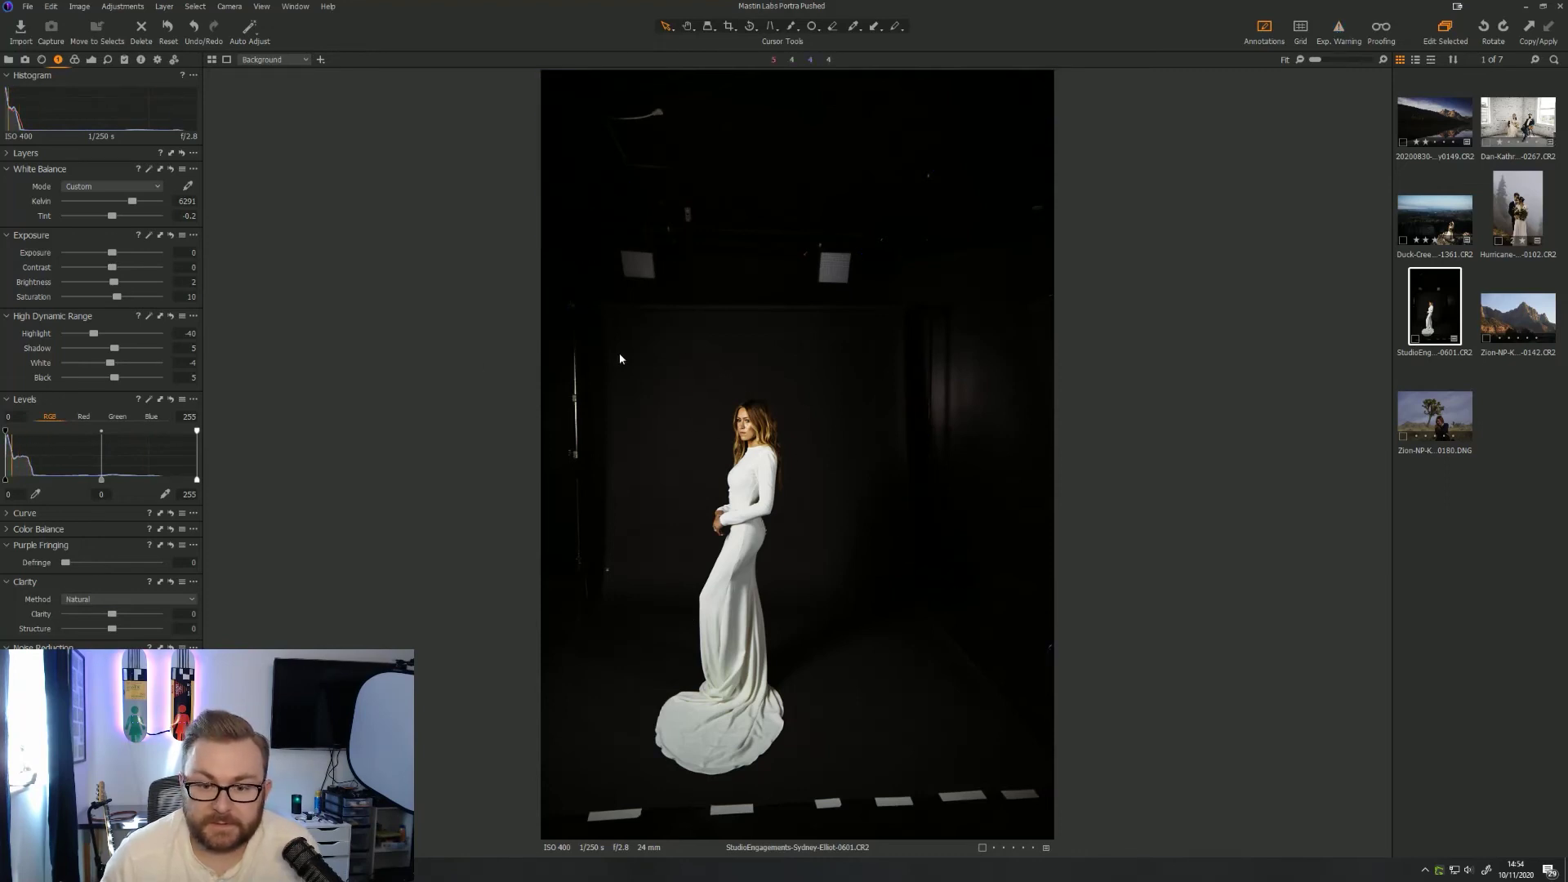
Set the studio photo's highlights to -58, shadows to 15 and blacks to 18, and compare it with the original in a split before/after view
{"action": "left_click_drag", "start_coordinate": [115, 348], "coordinate": [116, 349]}
{"action": "scroll", "coordinate": [707, 482], "scroll_direction": "up", "scroll_amount": 2}
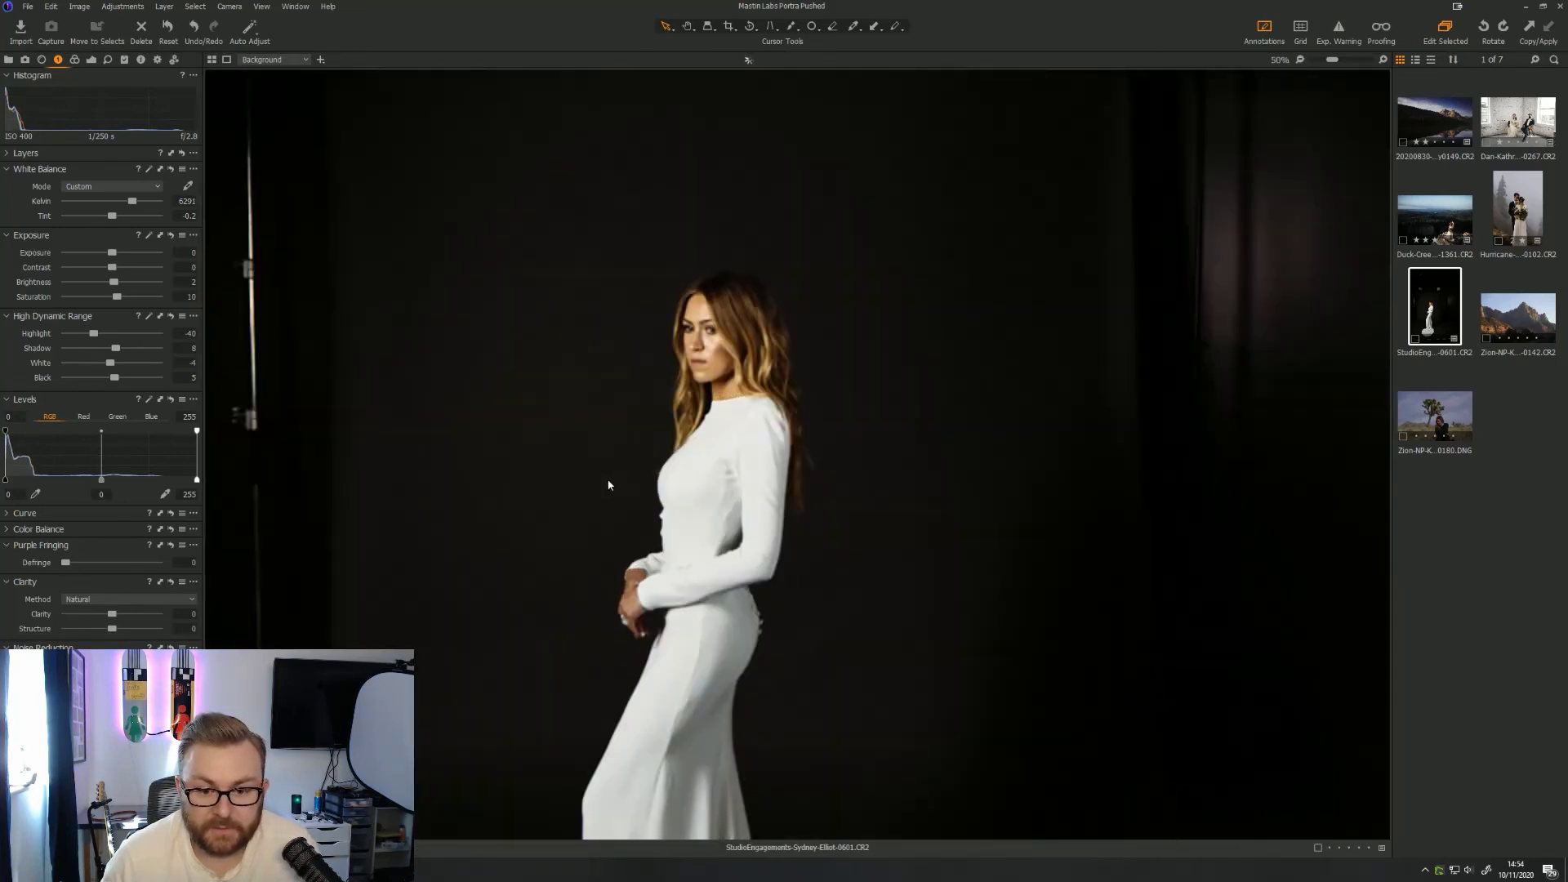
{"action": "mouse_move", "coordinate": [606, 482]}
{"action": "left_mouse_down"}
{"action": "mouse_move", "coordinate": [607, 451]}
{"action": "mouse_move", "coordinate": [606, 514]}
{"action": "mouse_move", "coordinate": [612, 475]}
{"action": "left_mouse_up"}
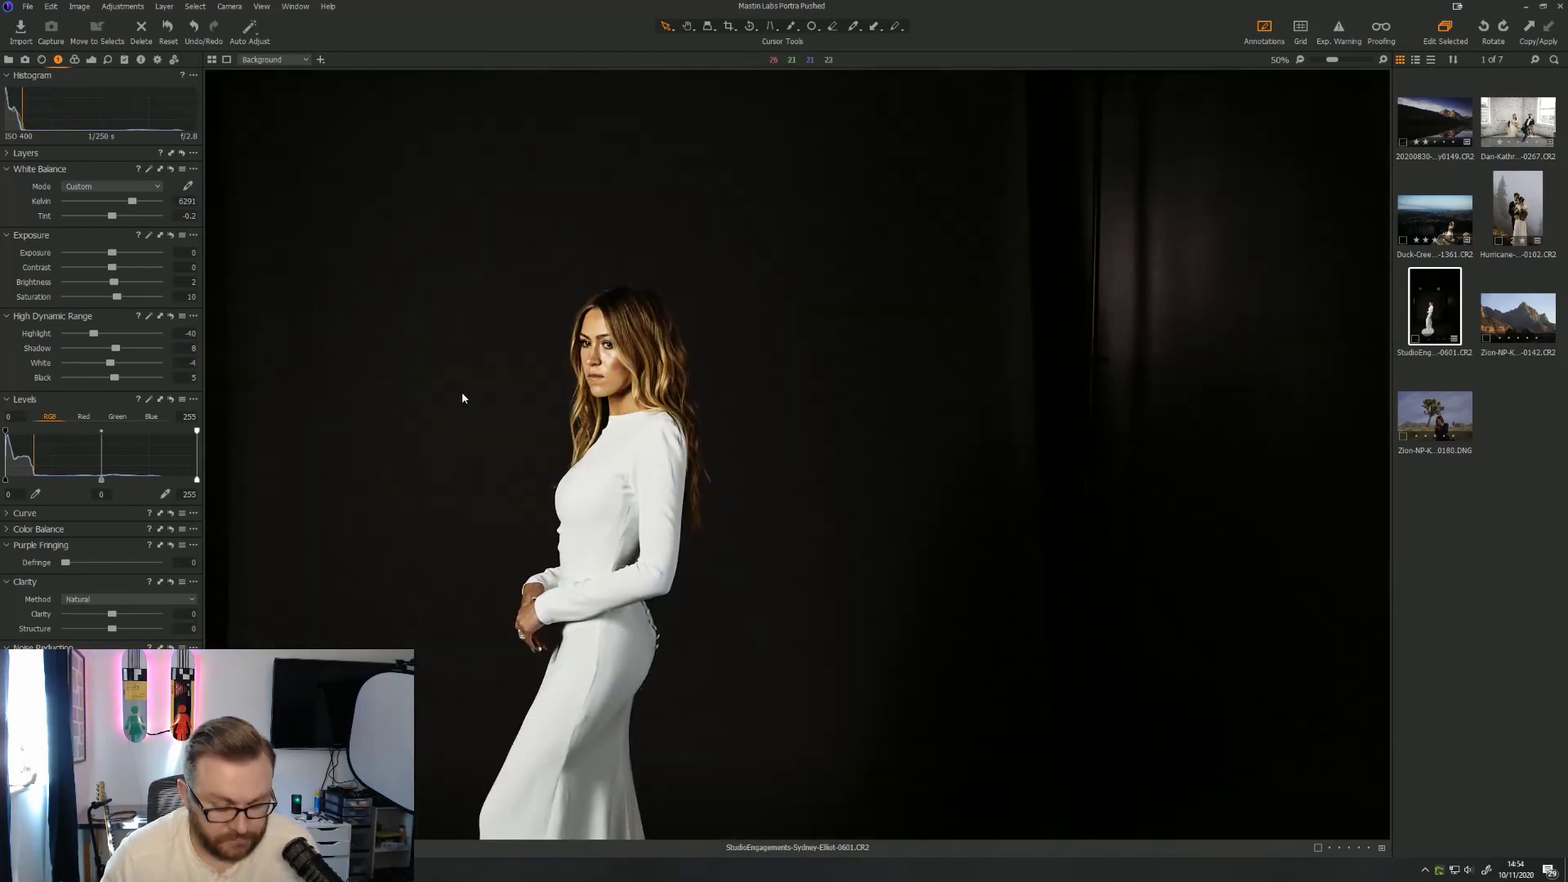
{"action": "left_click", "coordinate": [616, 172]}
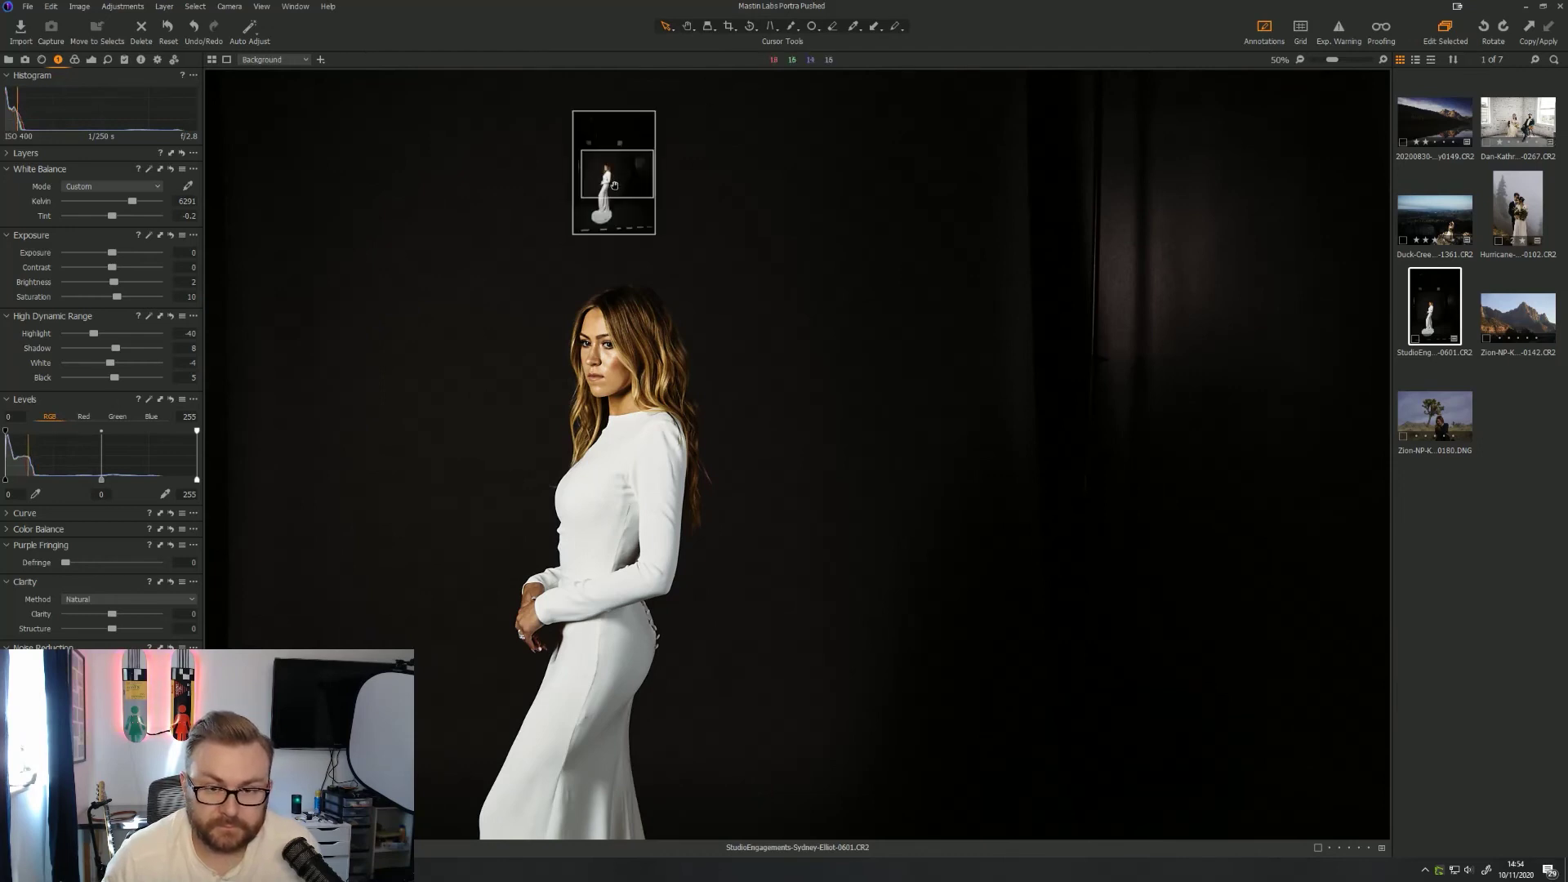
{"action": "left_click", "coordinate": [617, 441]}
{"action": "left_click_drag", "start_coordinate": [786, 407], "coordinate": [928, 252]}
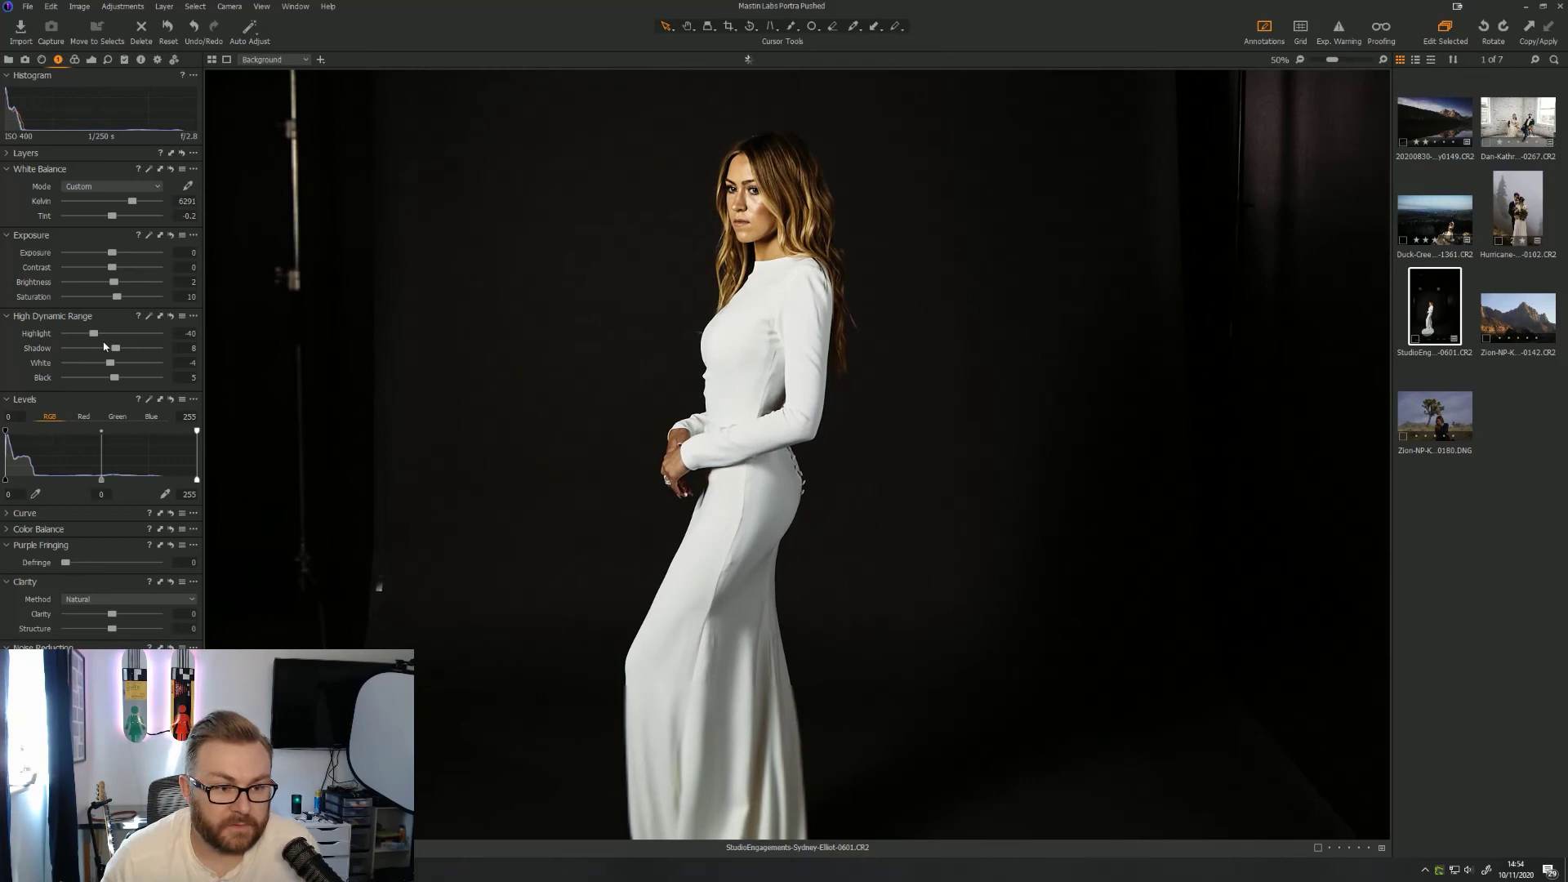
{"action": "left_click_drag", "start_coordinate": [94, 333], "coordinate": [122, 352]}
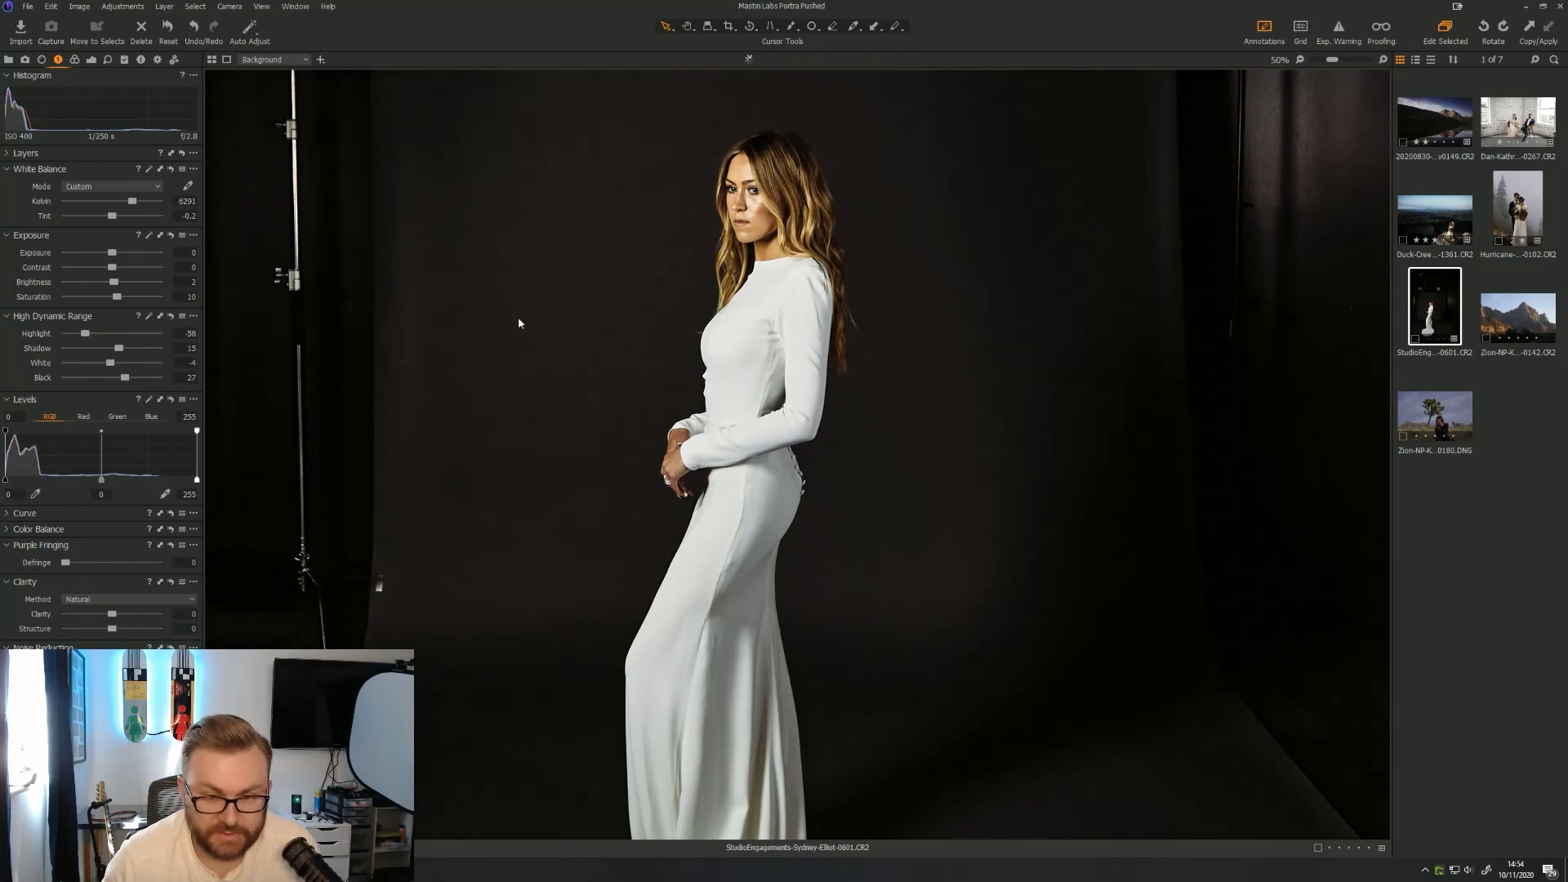
{"action": "key", "text": "ctrl+0"}
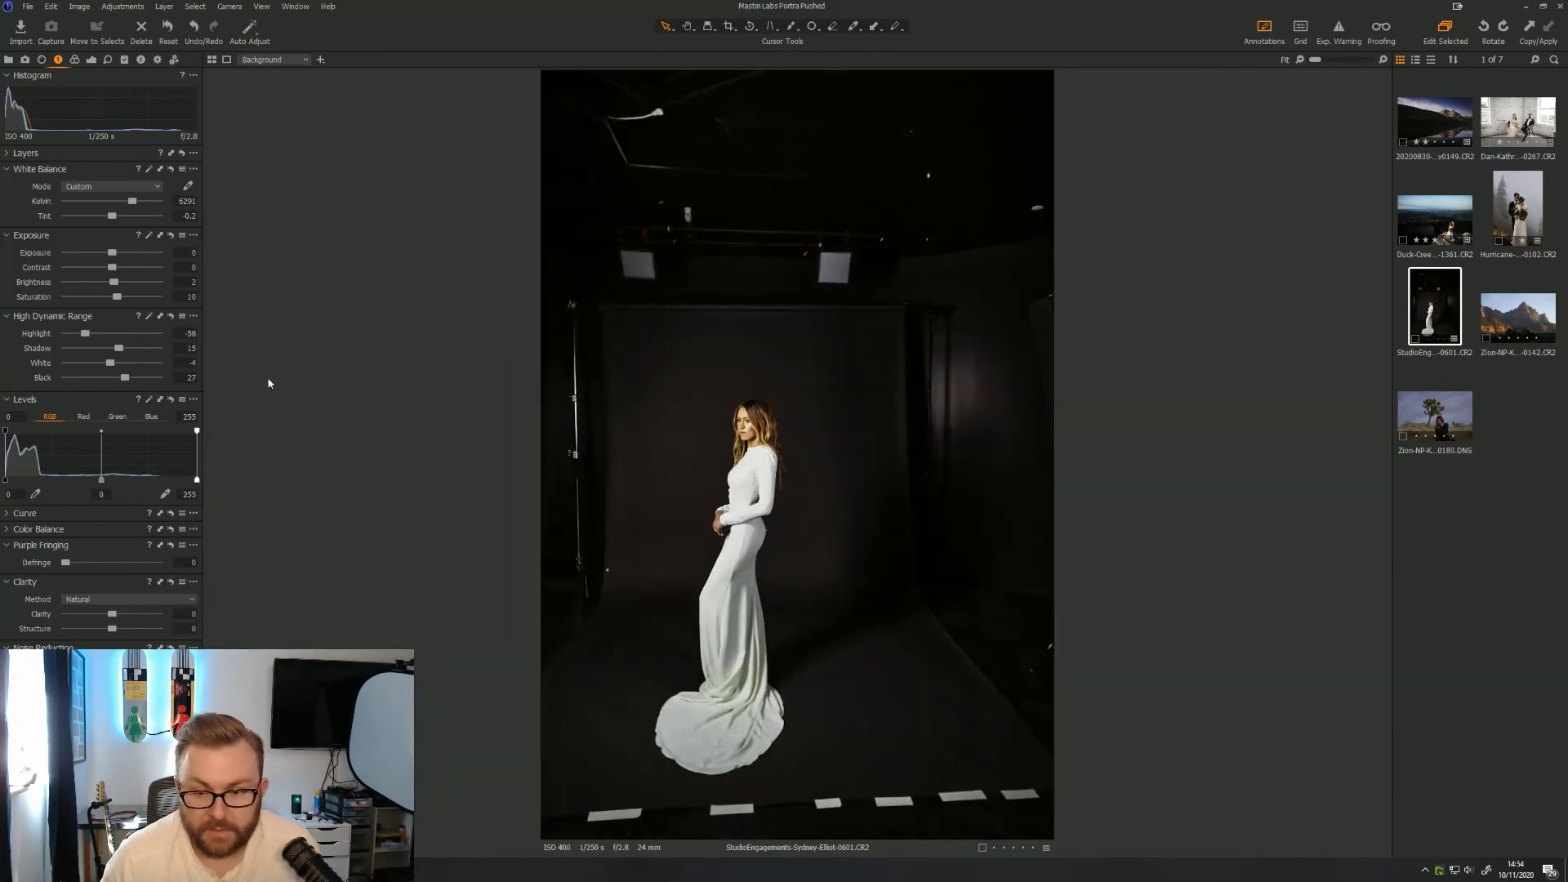
{"action": "left_click_drag", "start_coordinate": [125, 379], "coordinate": [121, 379]}
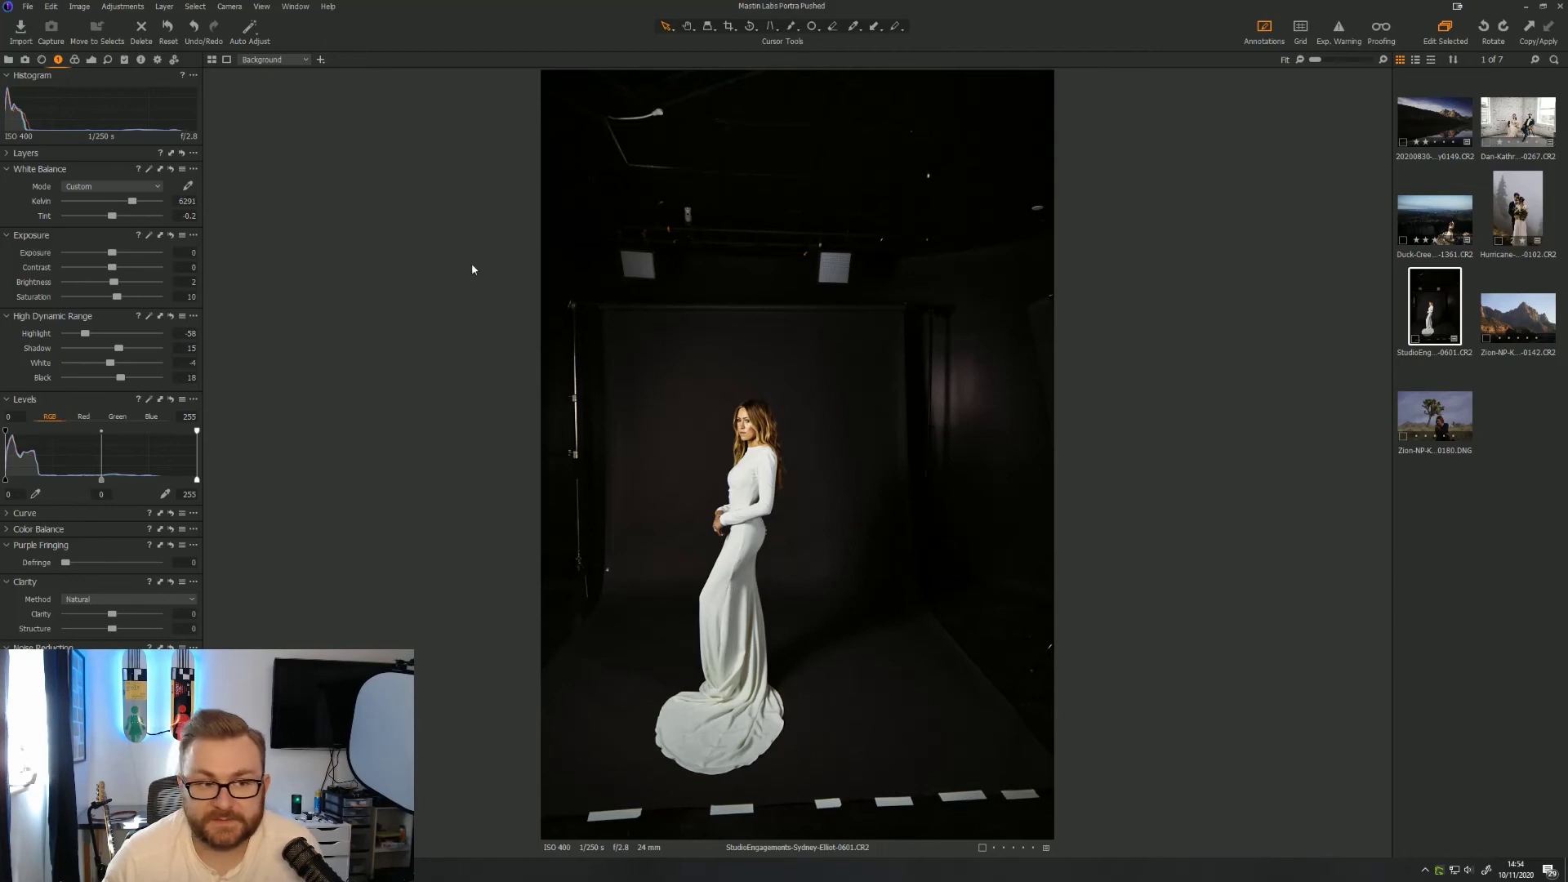
{"action": "key", "text": "y"}
{"action": "left_click_drag", "start_coordinate": [804, 478], "coordinate": [717, 506]}
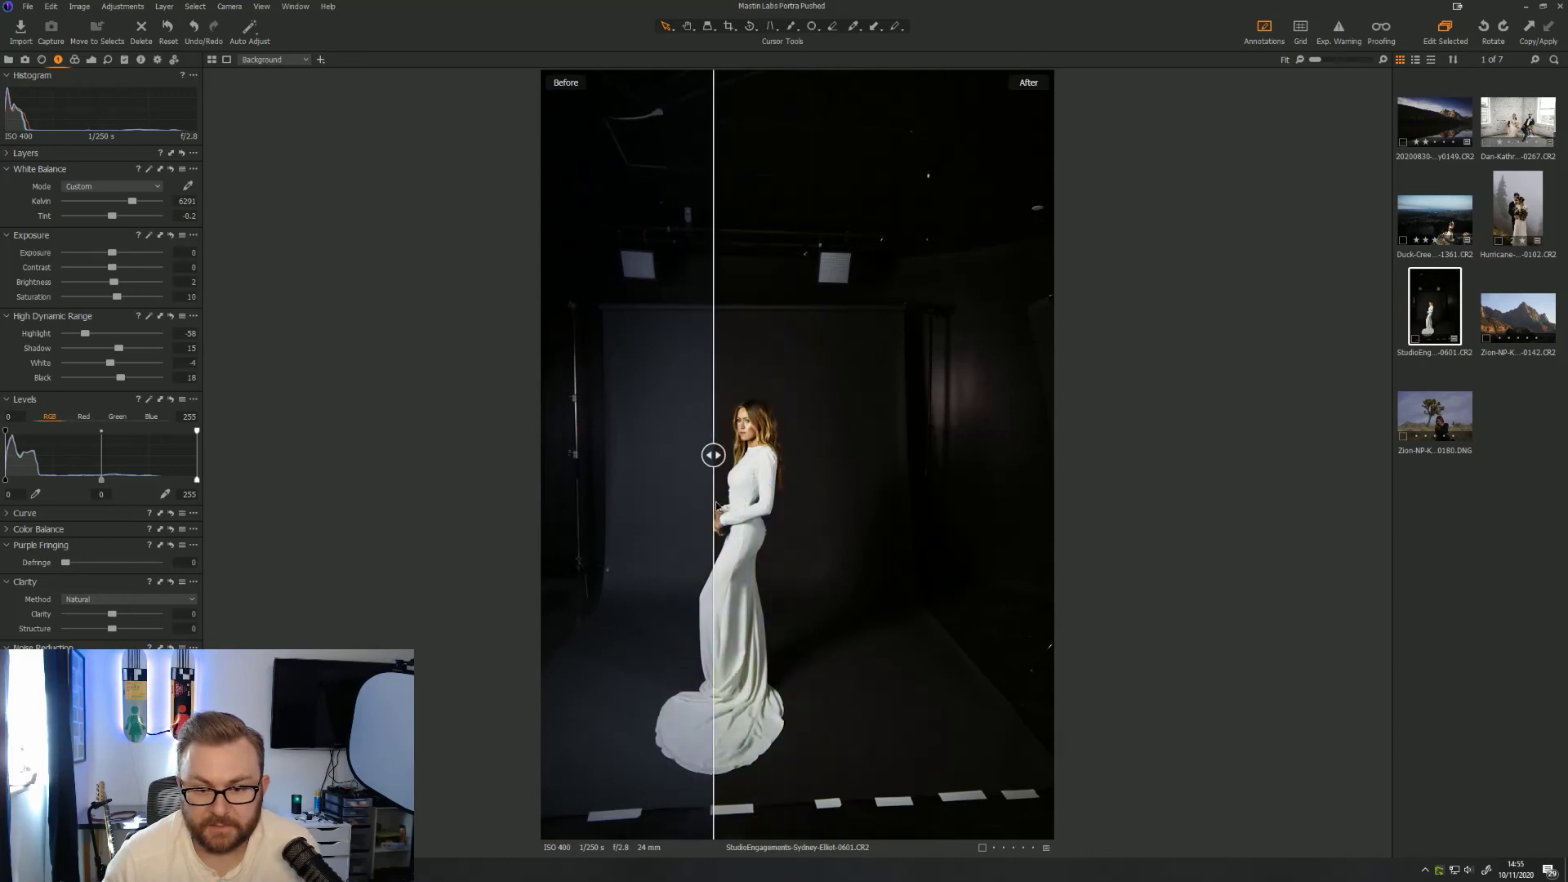
Select the photo of the sunlit desert mountain and apply the Portra 800 +2 film look style
{"action": "left_click", "coordinate": [1519, 321]}
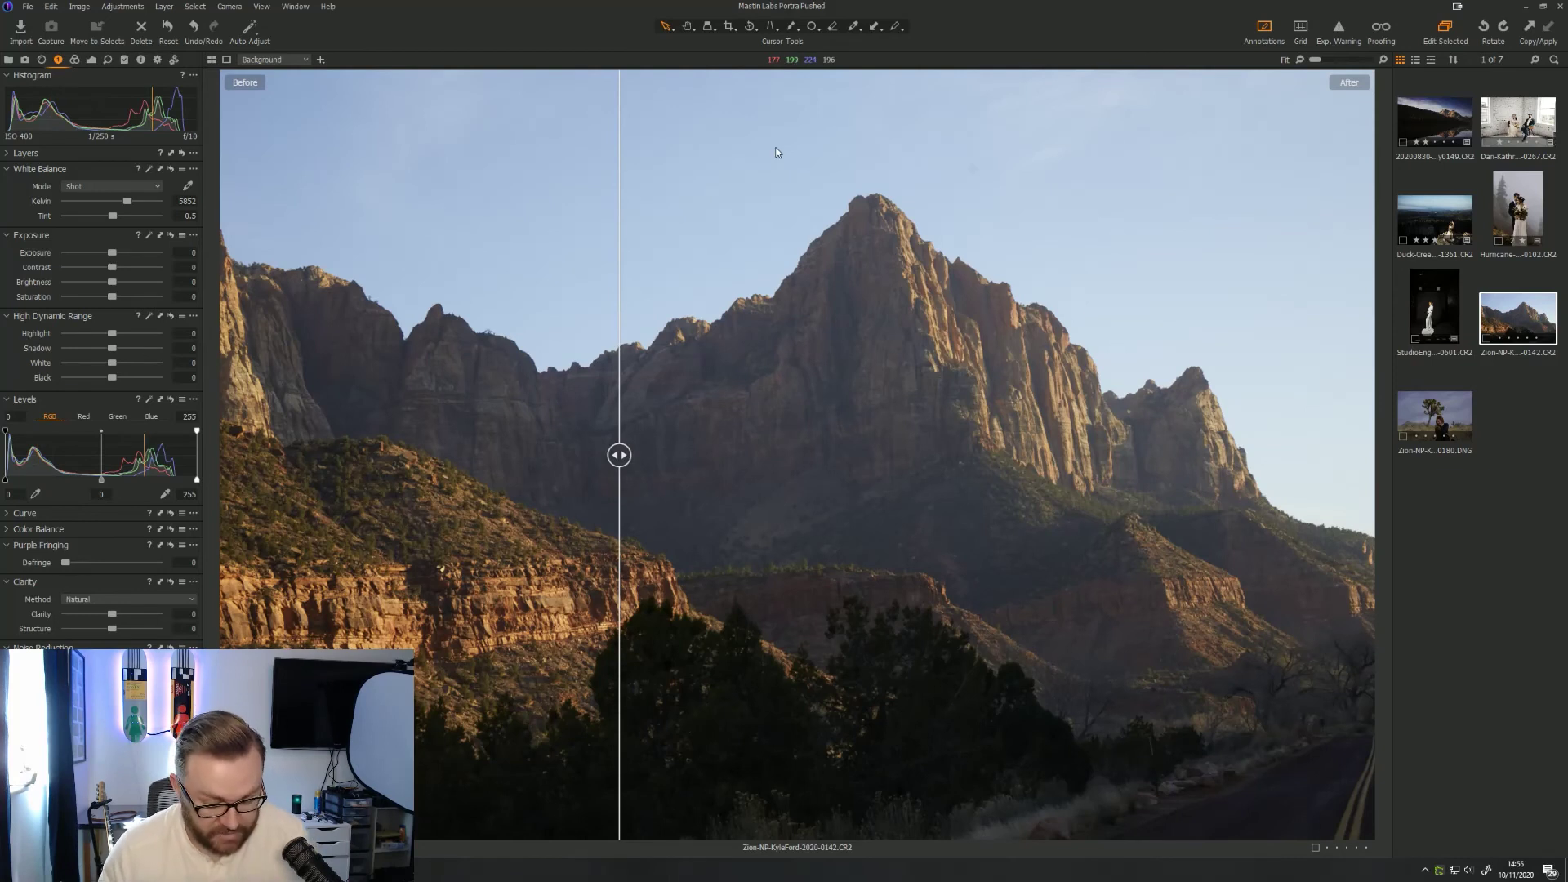
{"action": "key", "text": "y"}
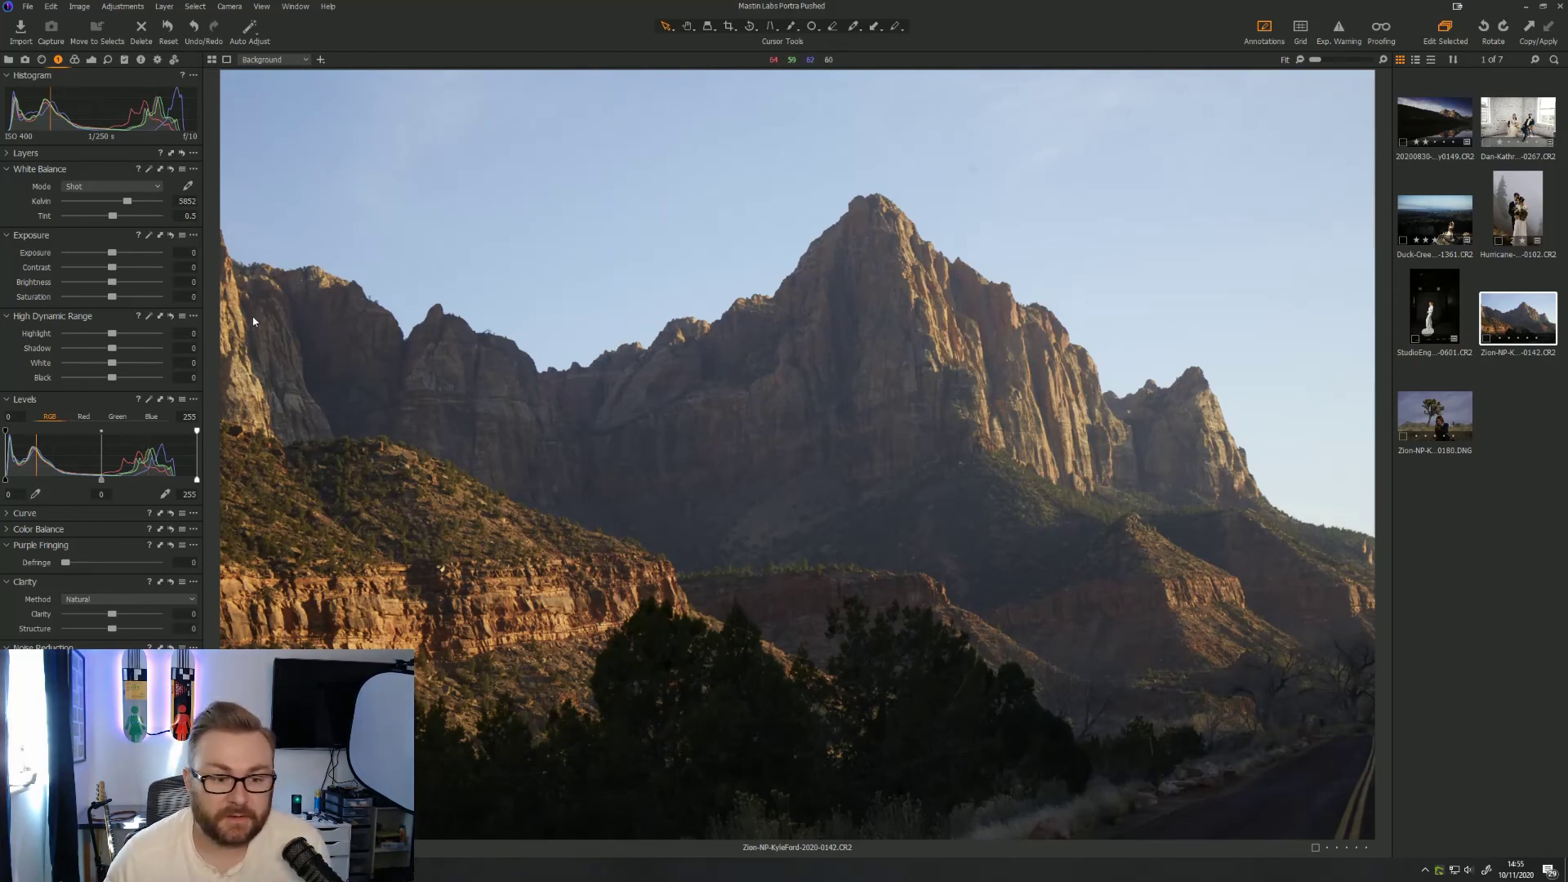
{"action": "left_click", "coordinate": [125, 60]}
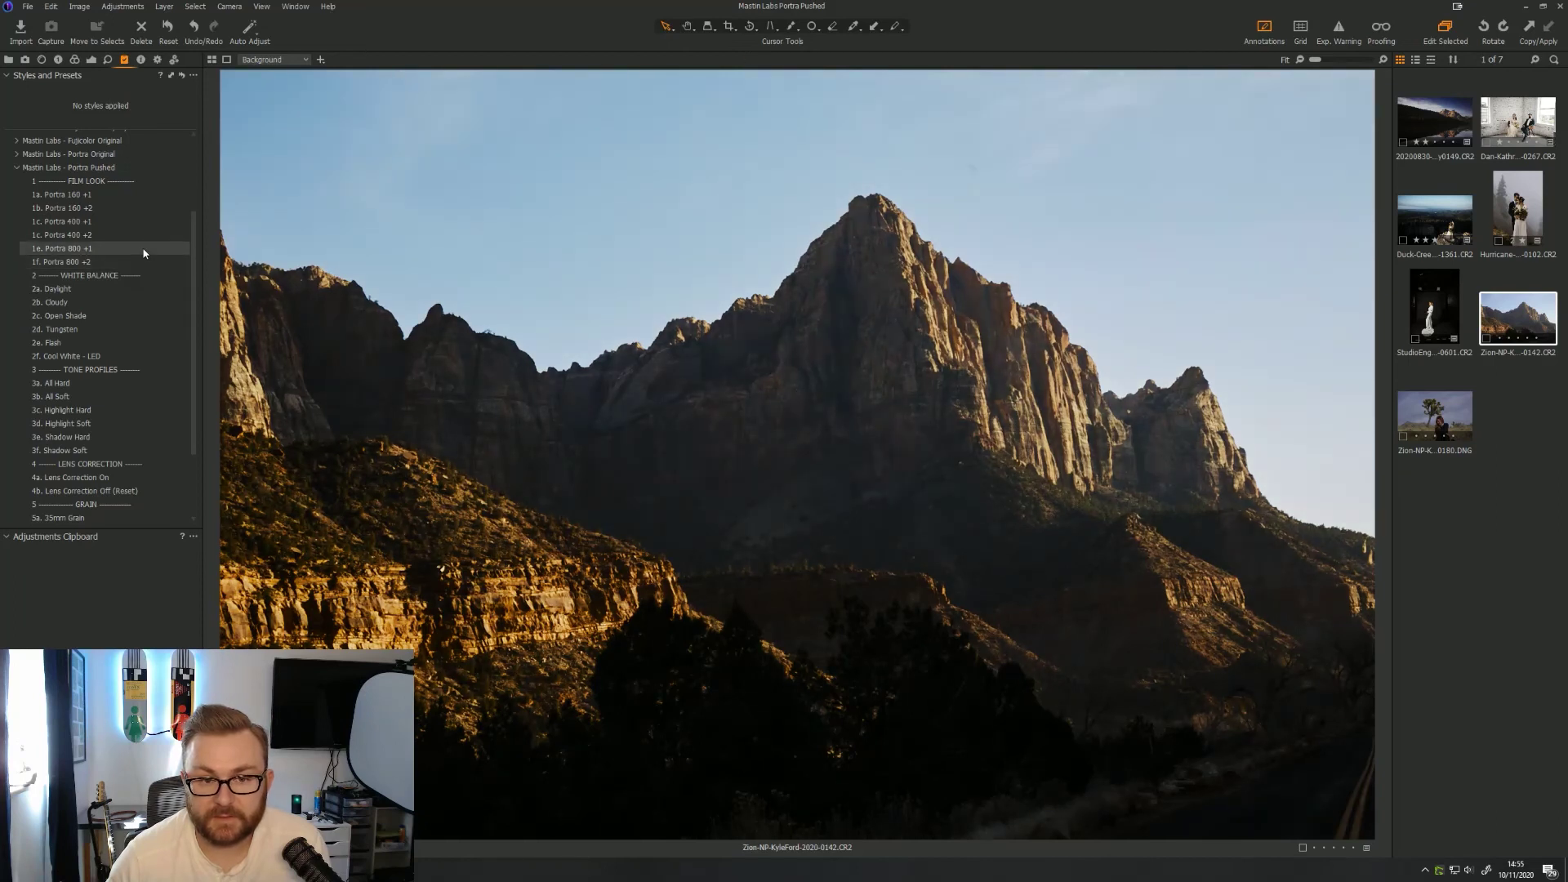
{"action": "left_click", "coordinate": [143, 263]}
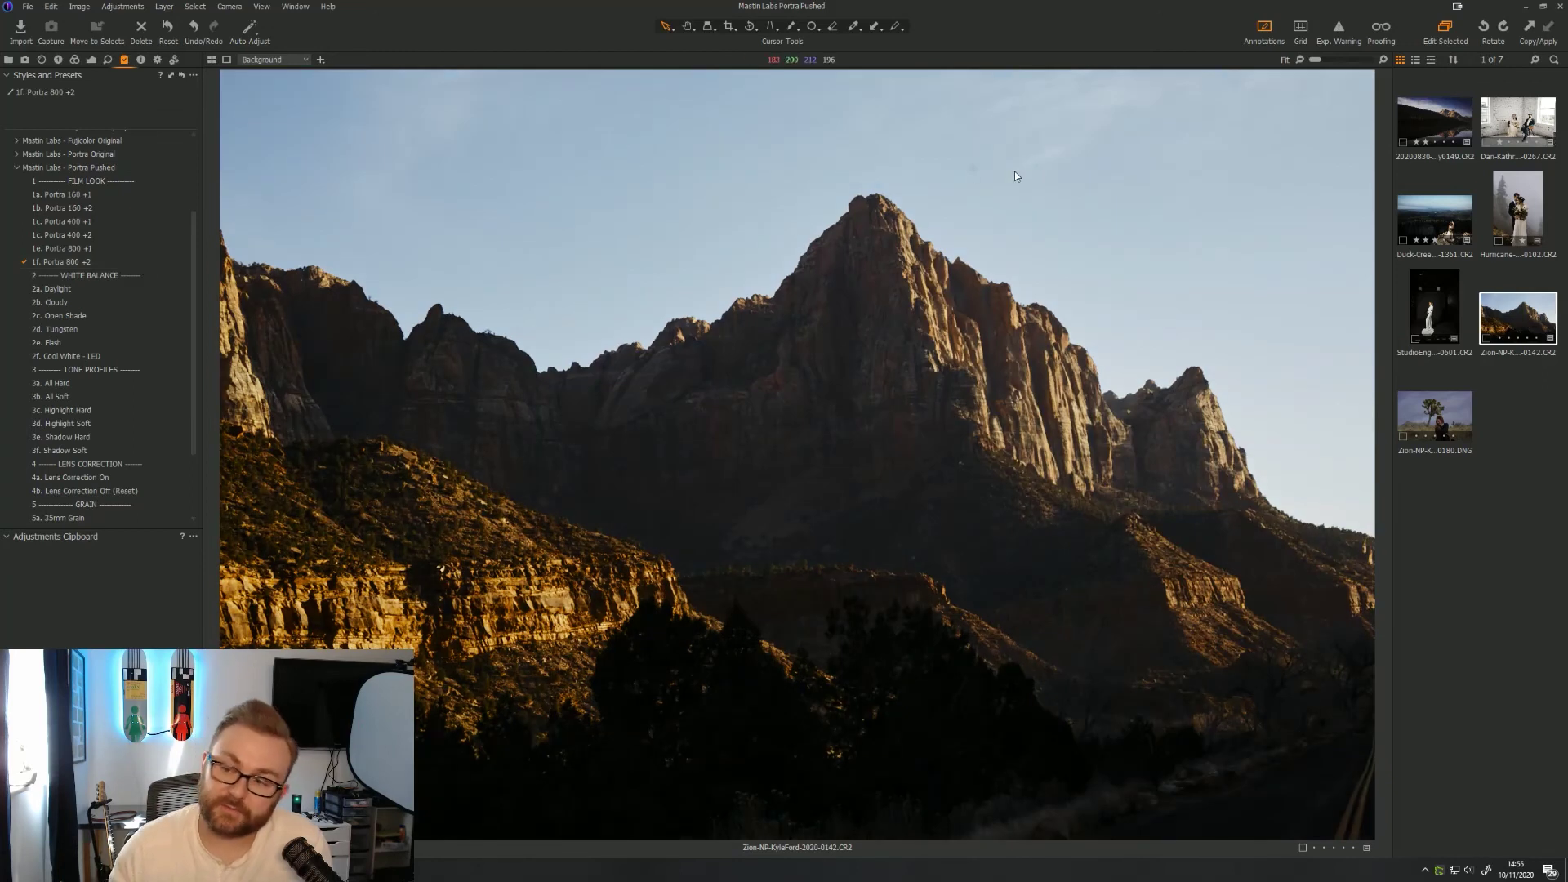
{"action": "key", "text": "o"}
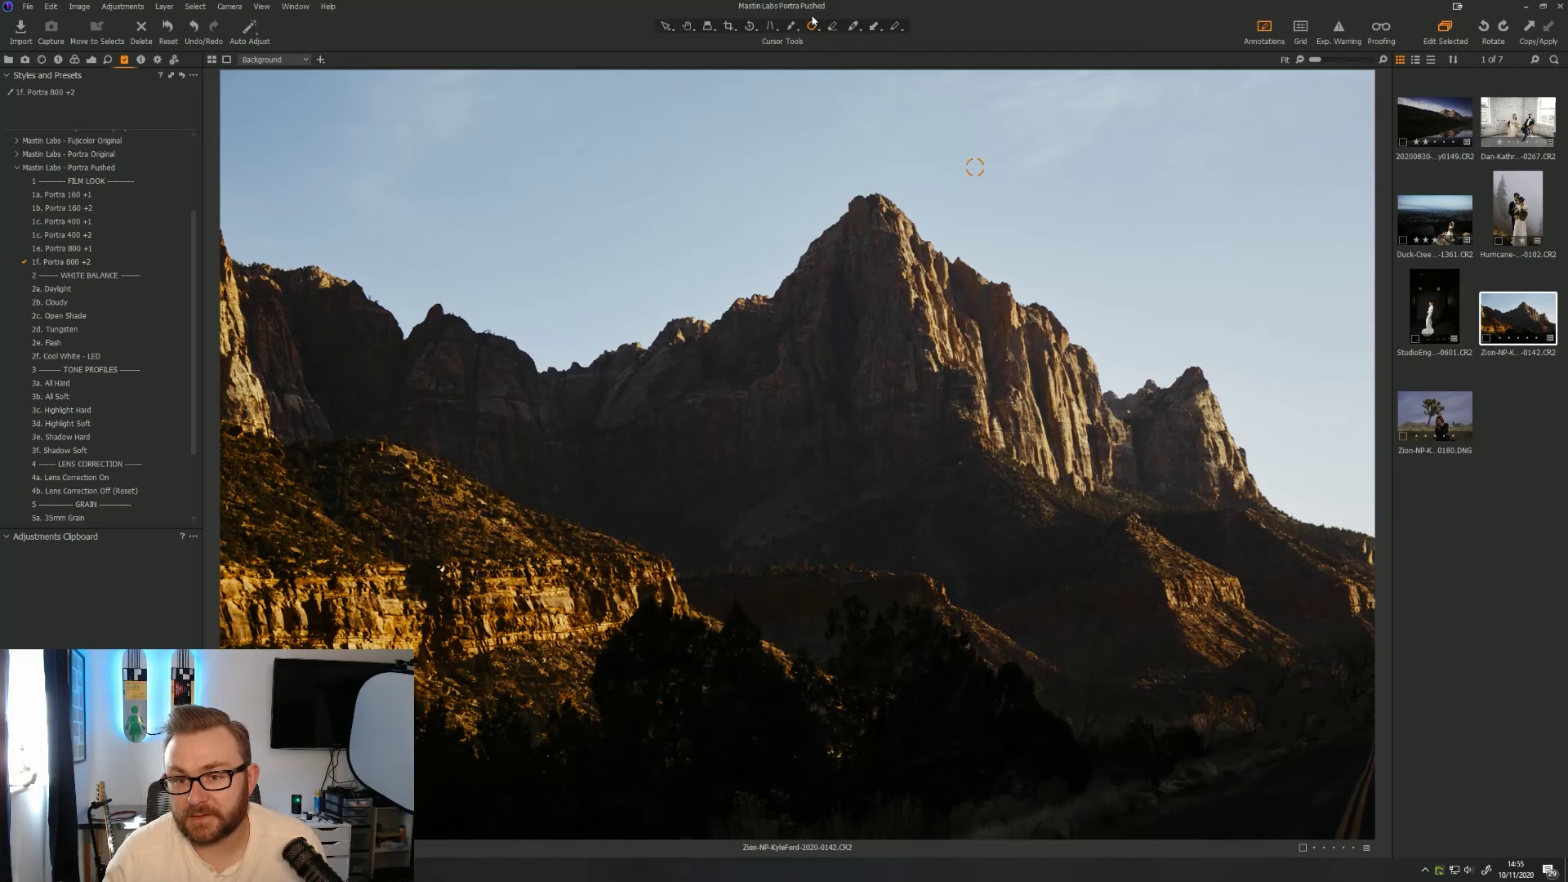
{"action": "left_click", "coordinate": [671, 26]}
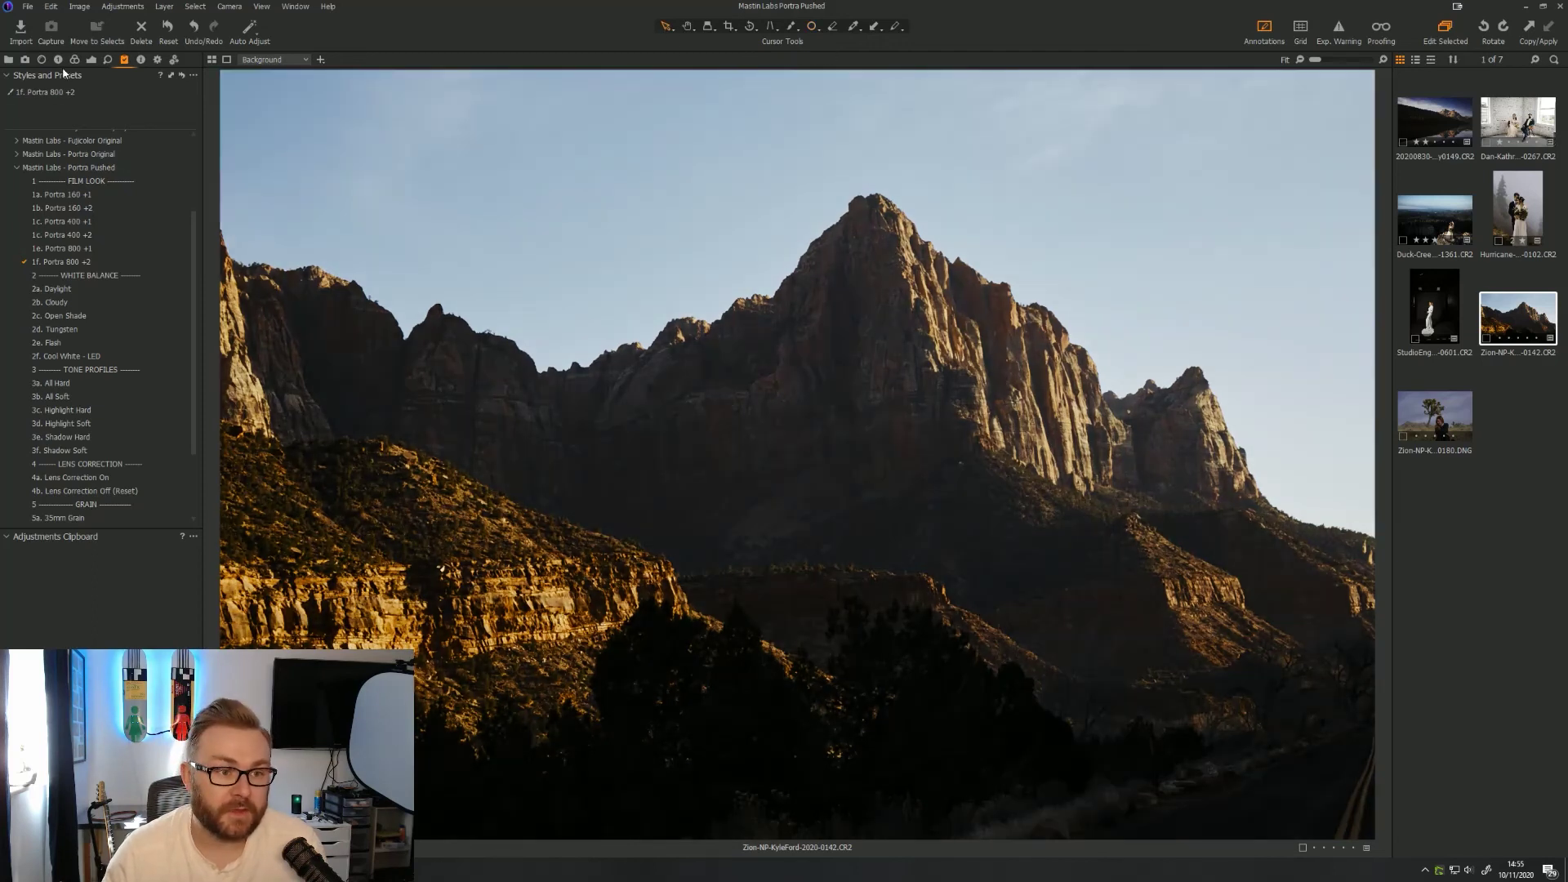
Set the desert mountain photo's white balance to 5738 Kelvin and compare it with the original in a split before/after view
{"action": "left_click", "coordinate": [58, 60]}
{"action": "left_click_drag", "start_coordinate": [128, 201], "coordinate": [135, 205]}
{"action": "left_click_drag", "start_coordinate": [133, 202], "coordinate": [136, 203]}
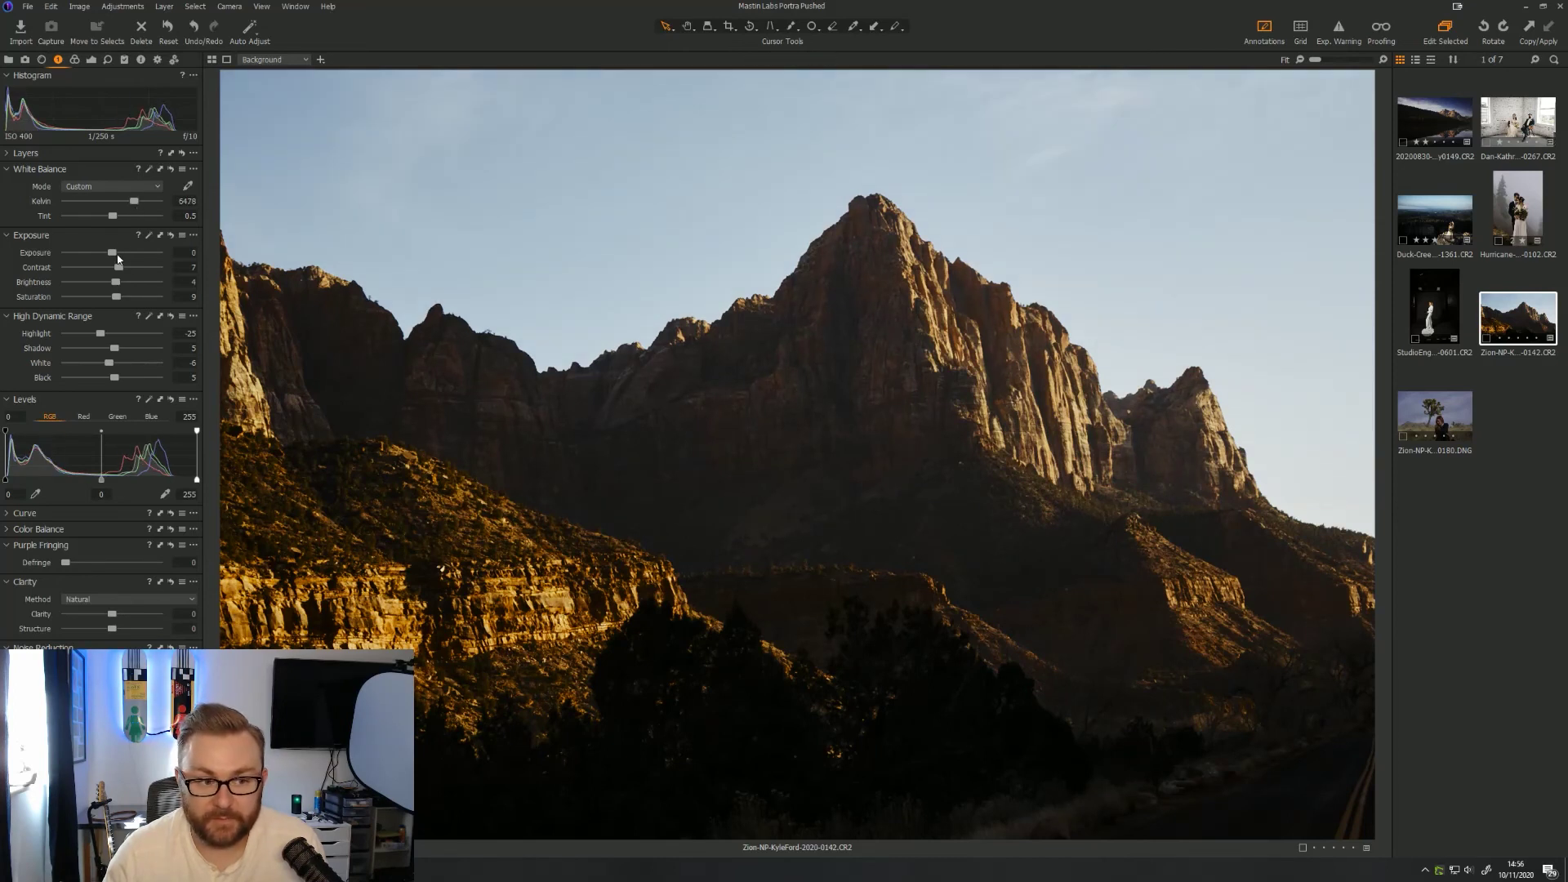
{"action": "left_click_drag", "start_coordinate": [134, 202], "coordinate": [123, 203]}
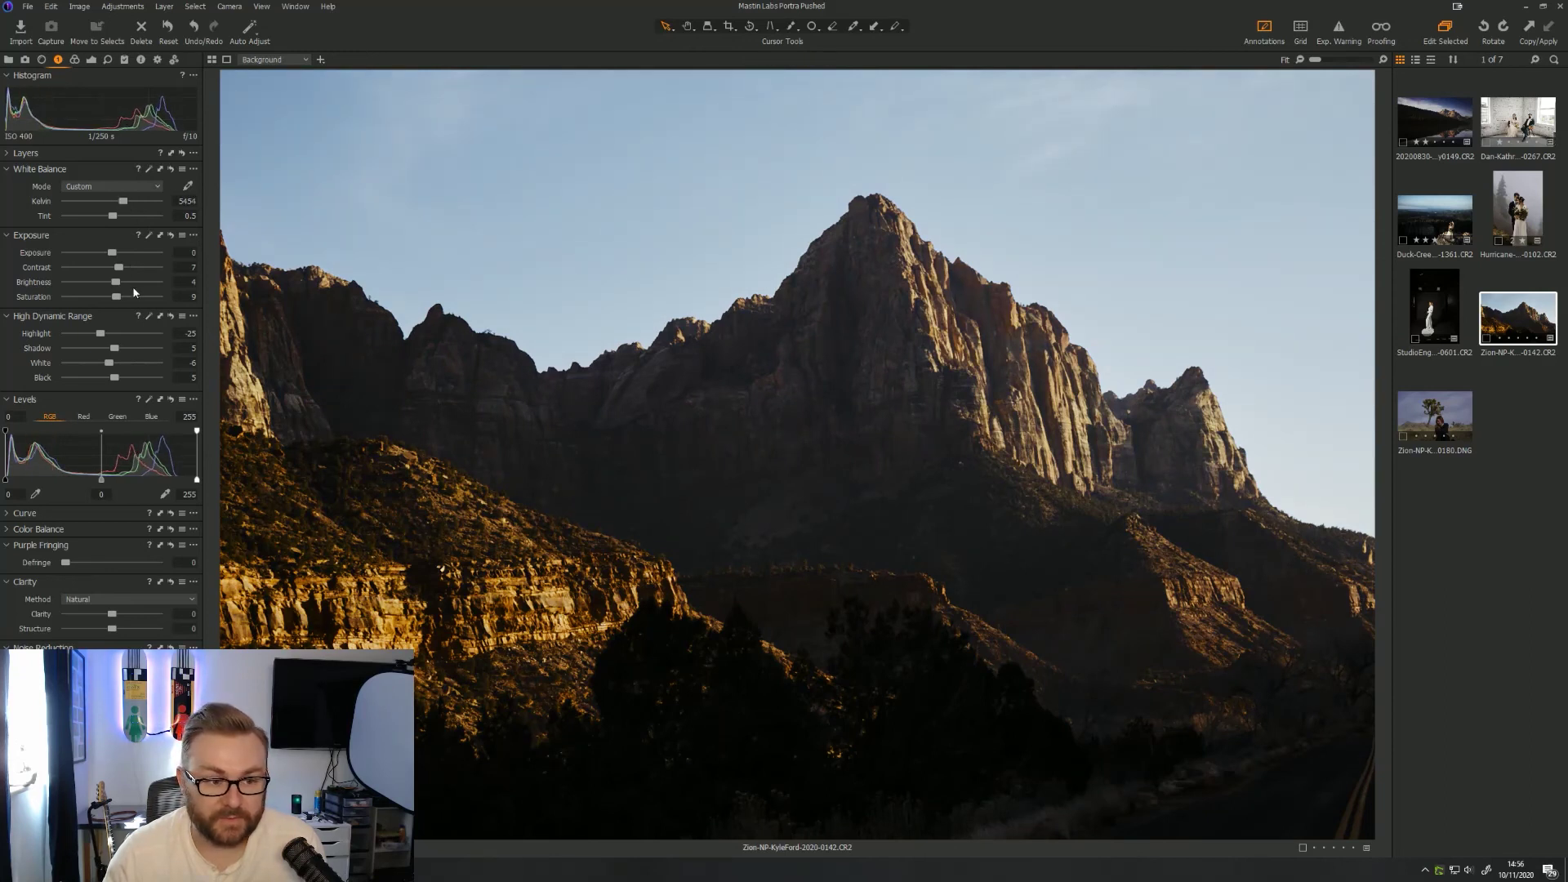
{"action": "left_click_drag", "start_coordinate": [123, 200], "coordinate": [129, 202]}
{"action": "key", "text": "y"}
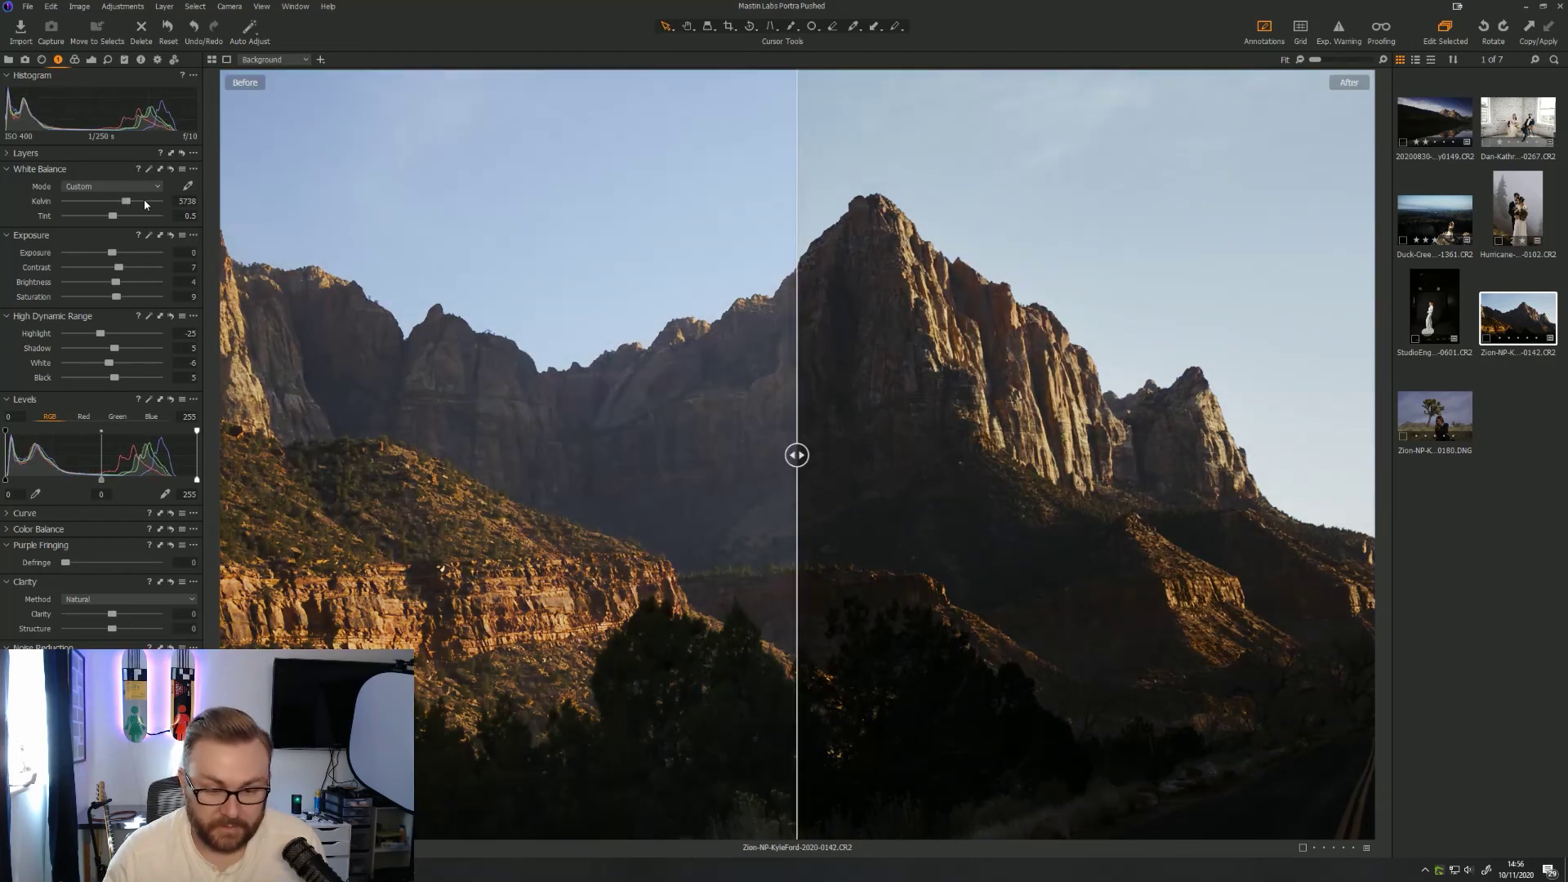
{"action": "key", "text": "y"}
{"action": "key", "text": "y"}
{"action": "key", "text": "y"}
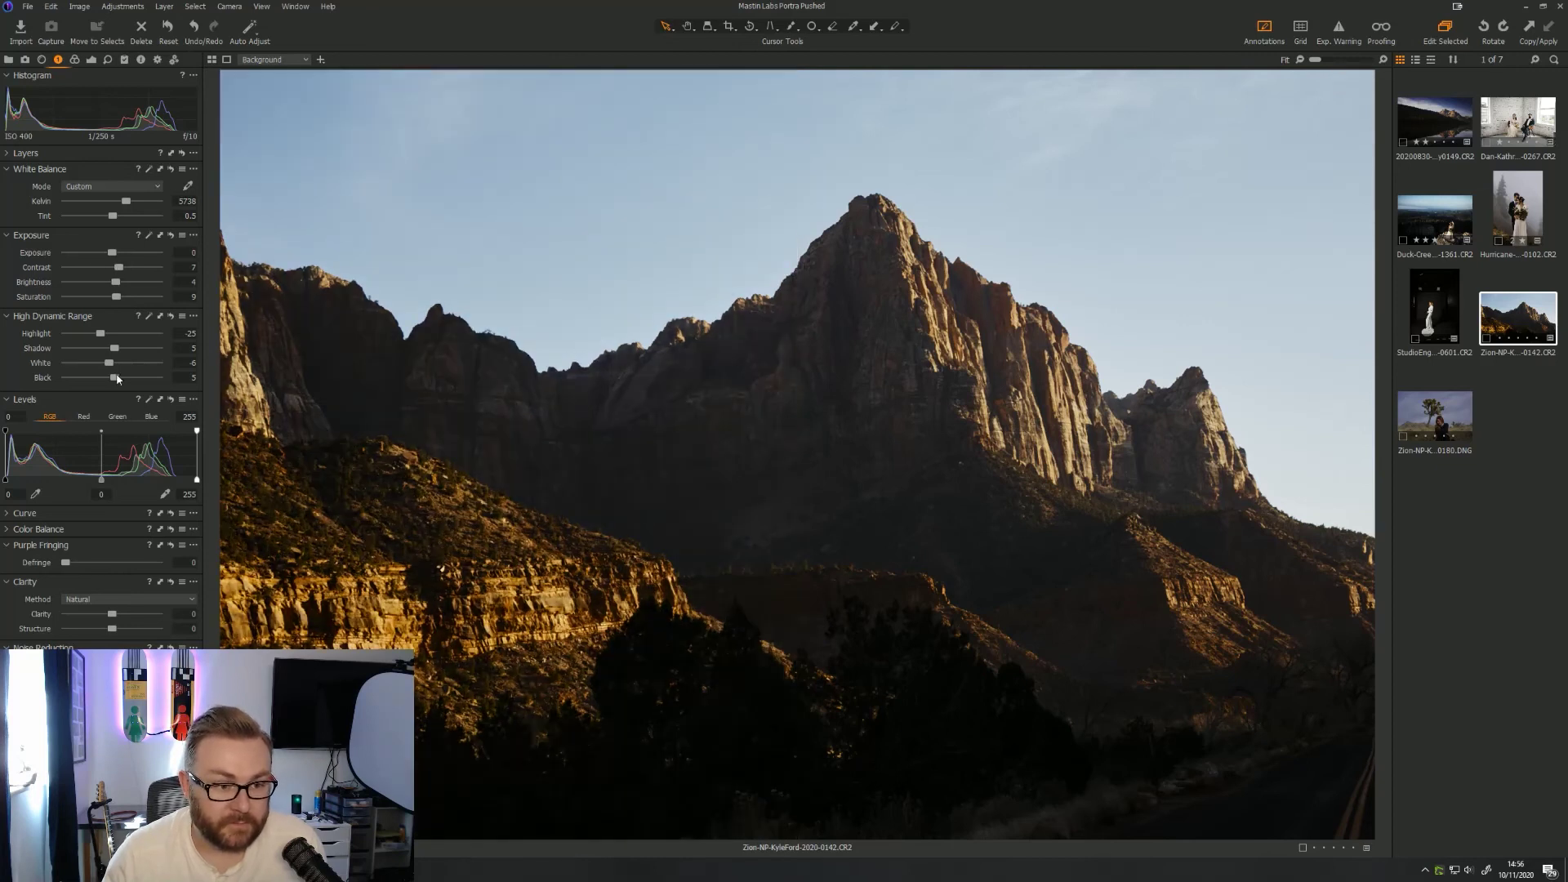
Set the desert mountain photo's highlights to -24, shadows to -2, whites to 8 and blacks to -18, and compare it with the original
{"action": "left_click_drag", "start_coordinate": [113, 349], "coordinate": [111, 352]}
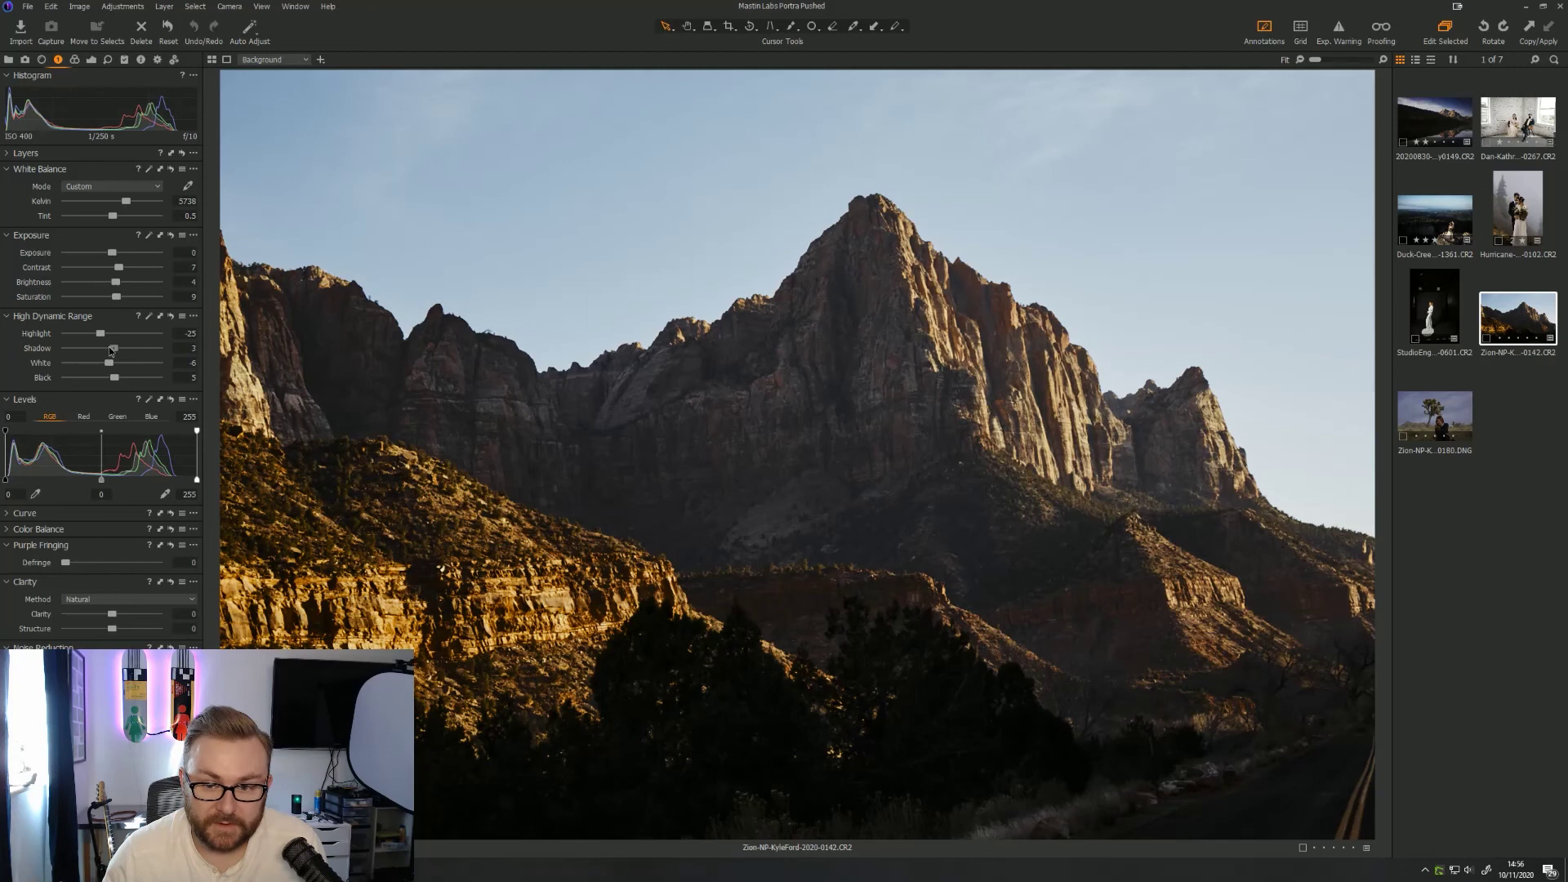
{"action": "left_click_drag", "start_coordinate": [114, 377], "coordinate": [105, 338]}
{"action": "key", "text": "y"}
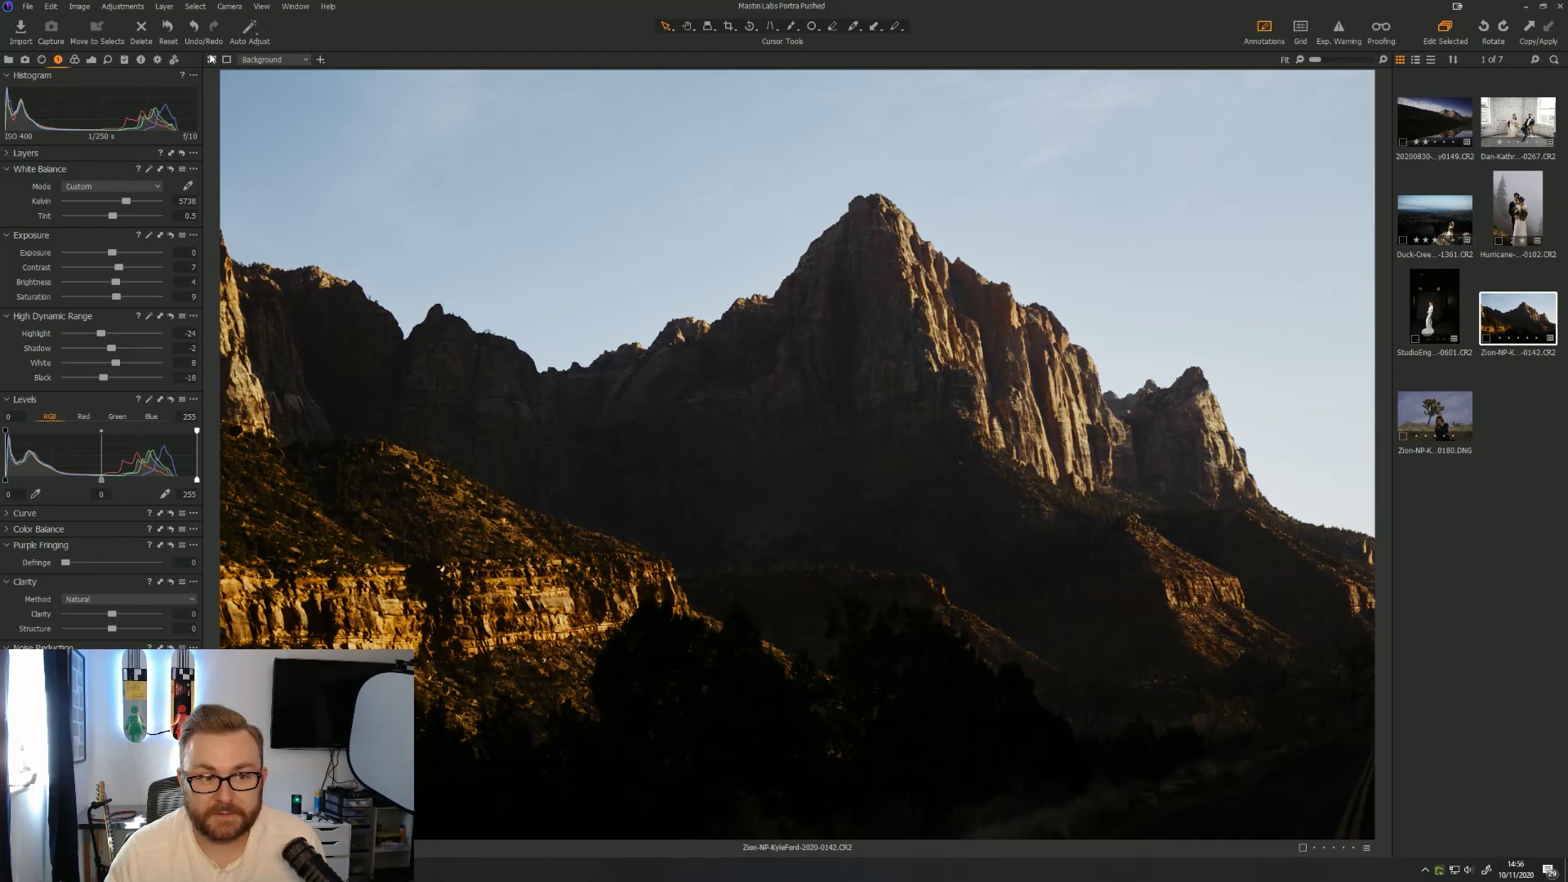
Apply the 35mm Grain style to the desert mountain photo and inspect the grain at 200% before returning to the full view
{"action": "left_click", "coordinate": [124, 60]}
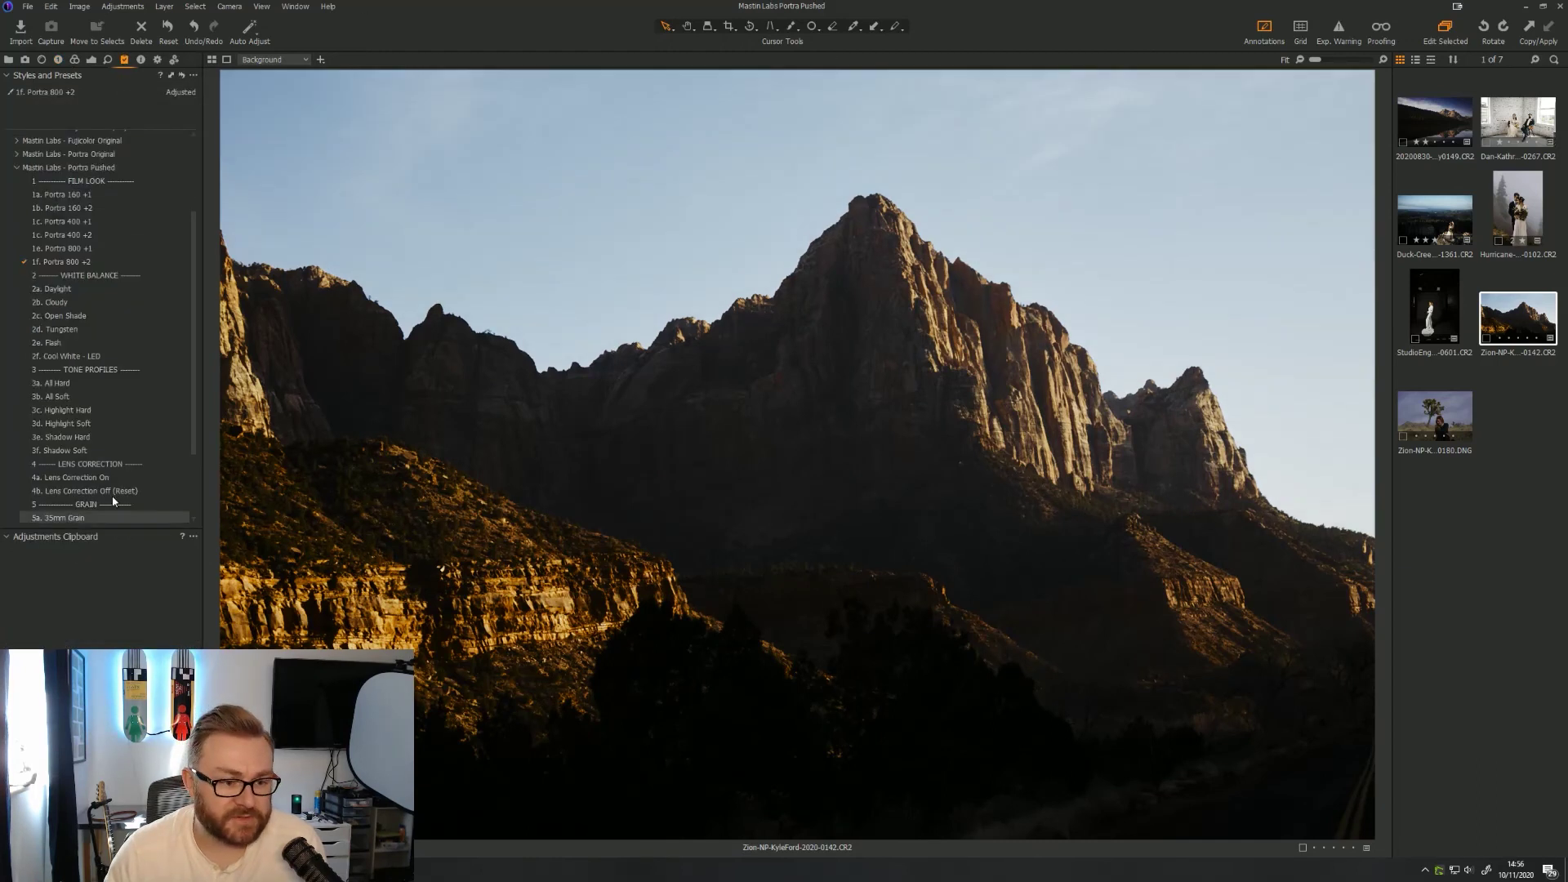
{"action": "scroll", "coordinate": [130, 433], "scroll_direction": "down", "scroll_amount": 3}
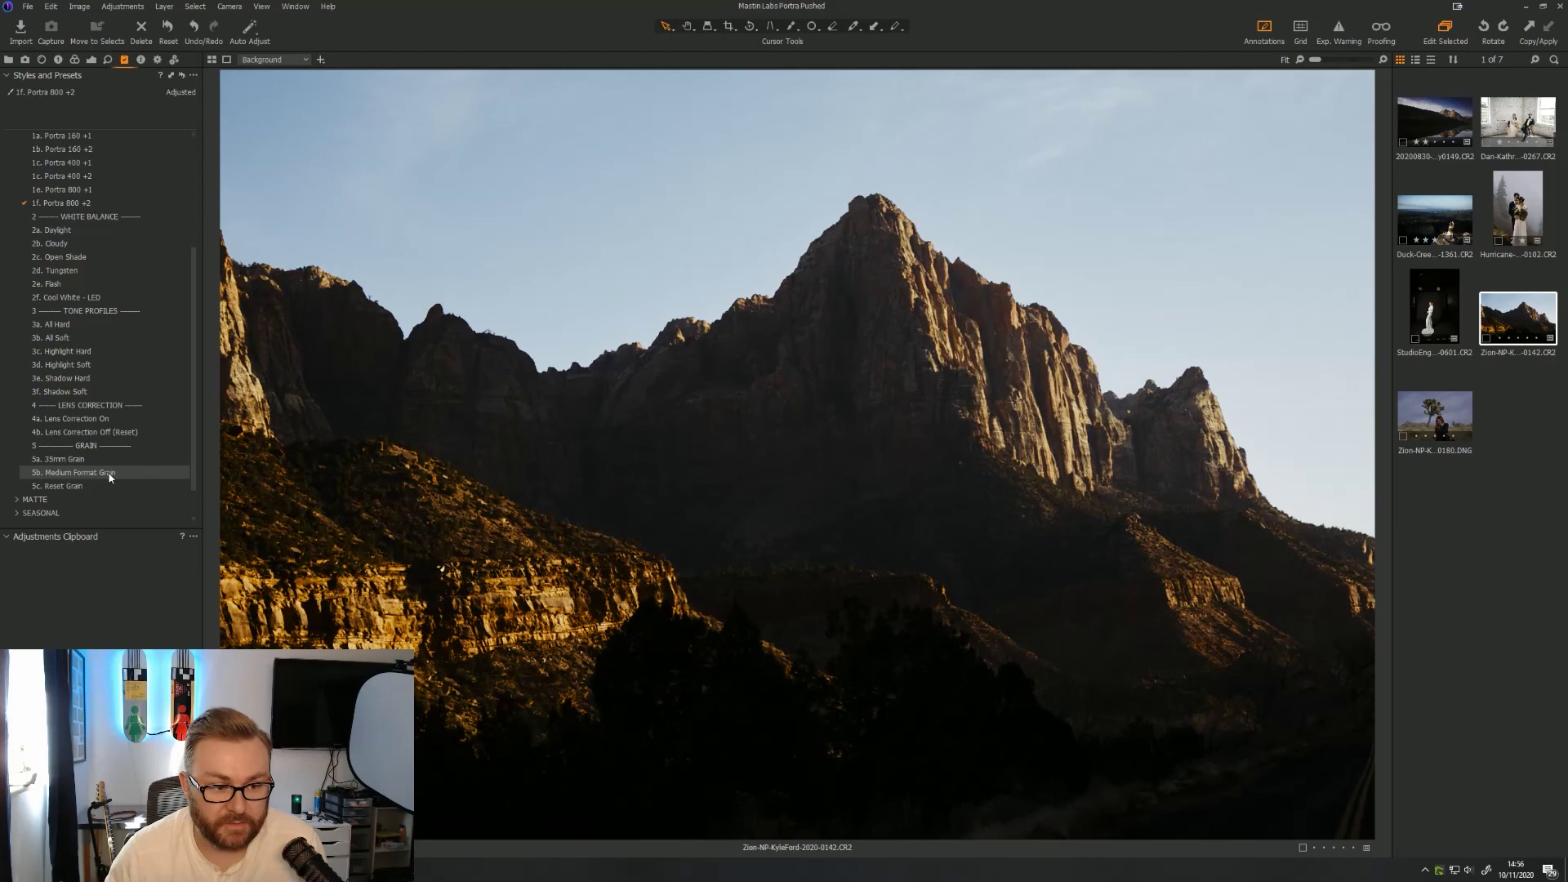
{"action": "left_click", "coordinate": [81, 459]}
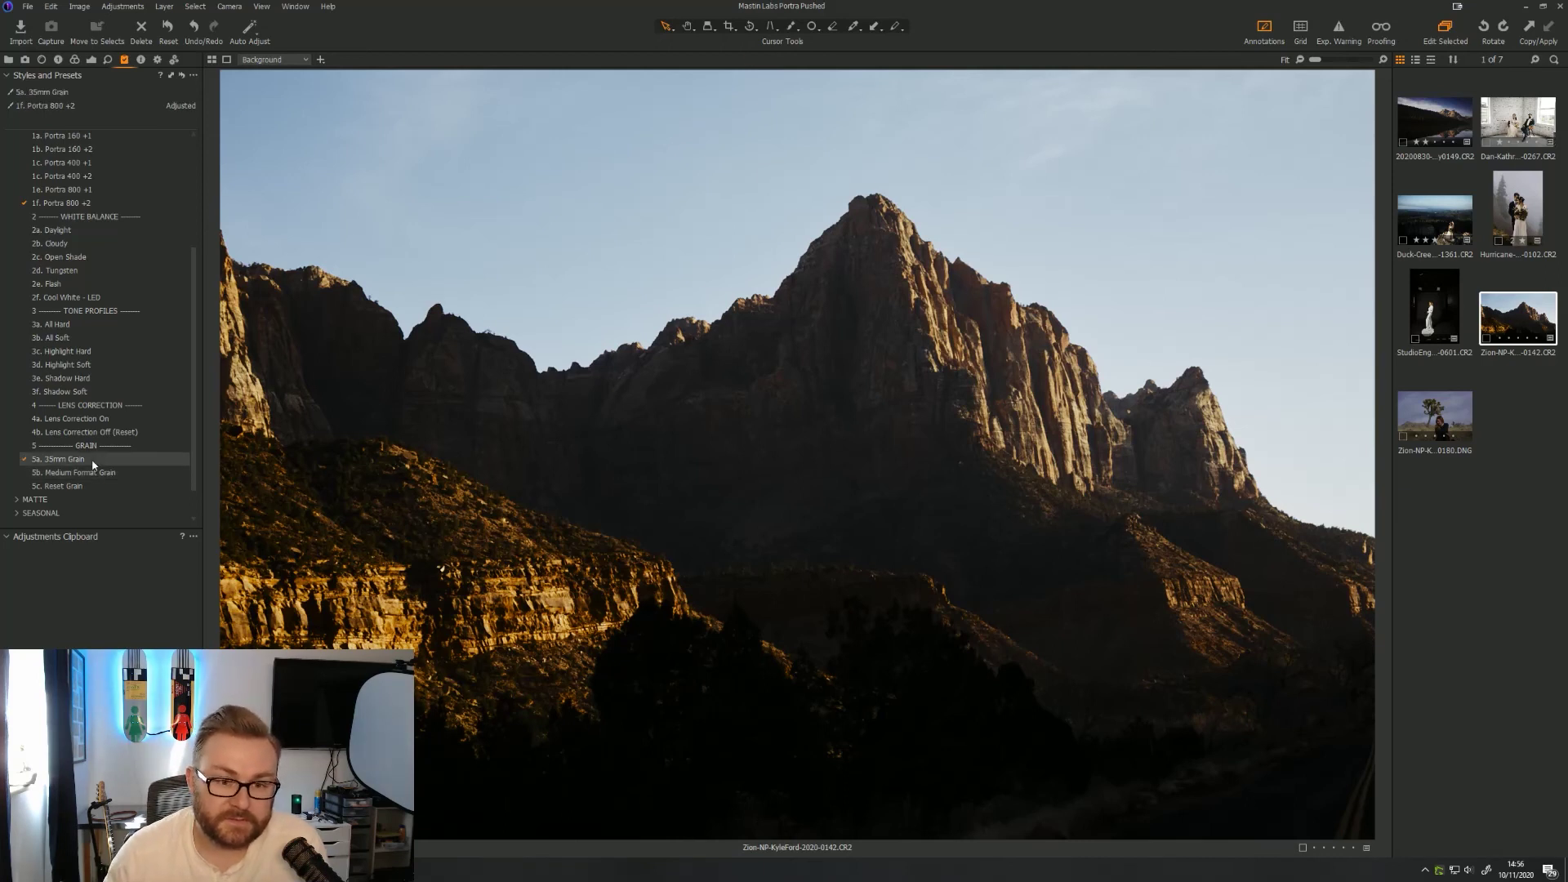
{"action": "scroll", "coordinate": [763, 278], "scroll_direction": "up", "scroll_amount": 4}
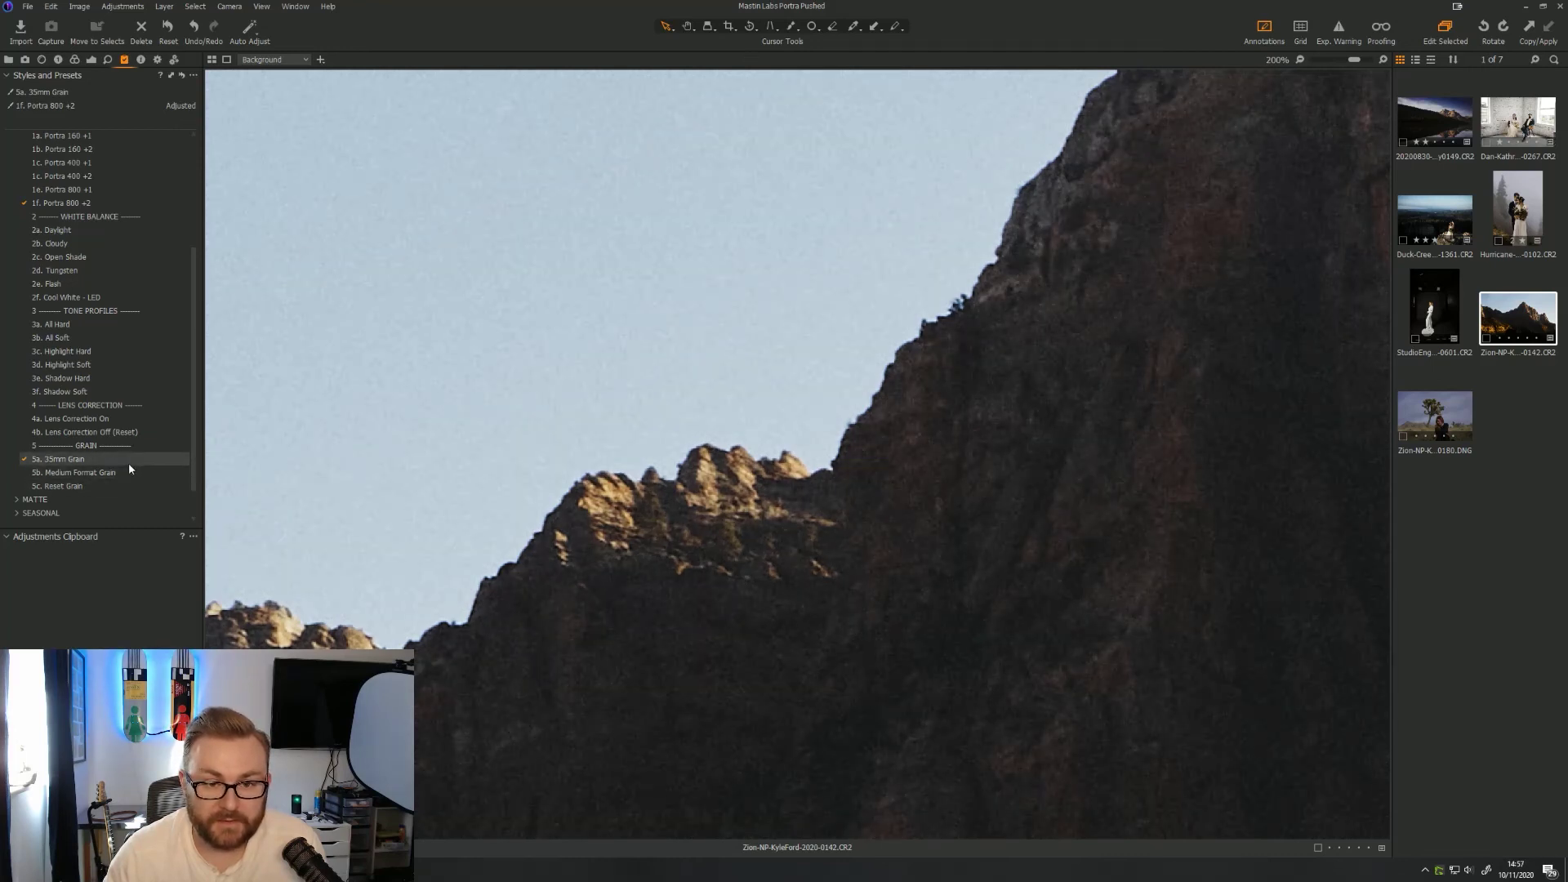
{"action": "key", "text": "ctrl+0"}
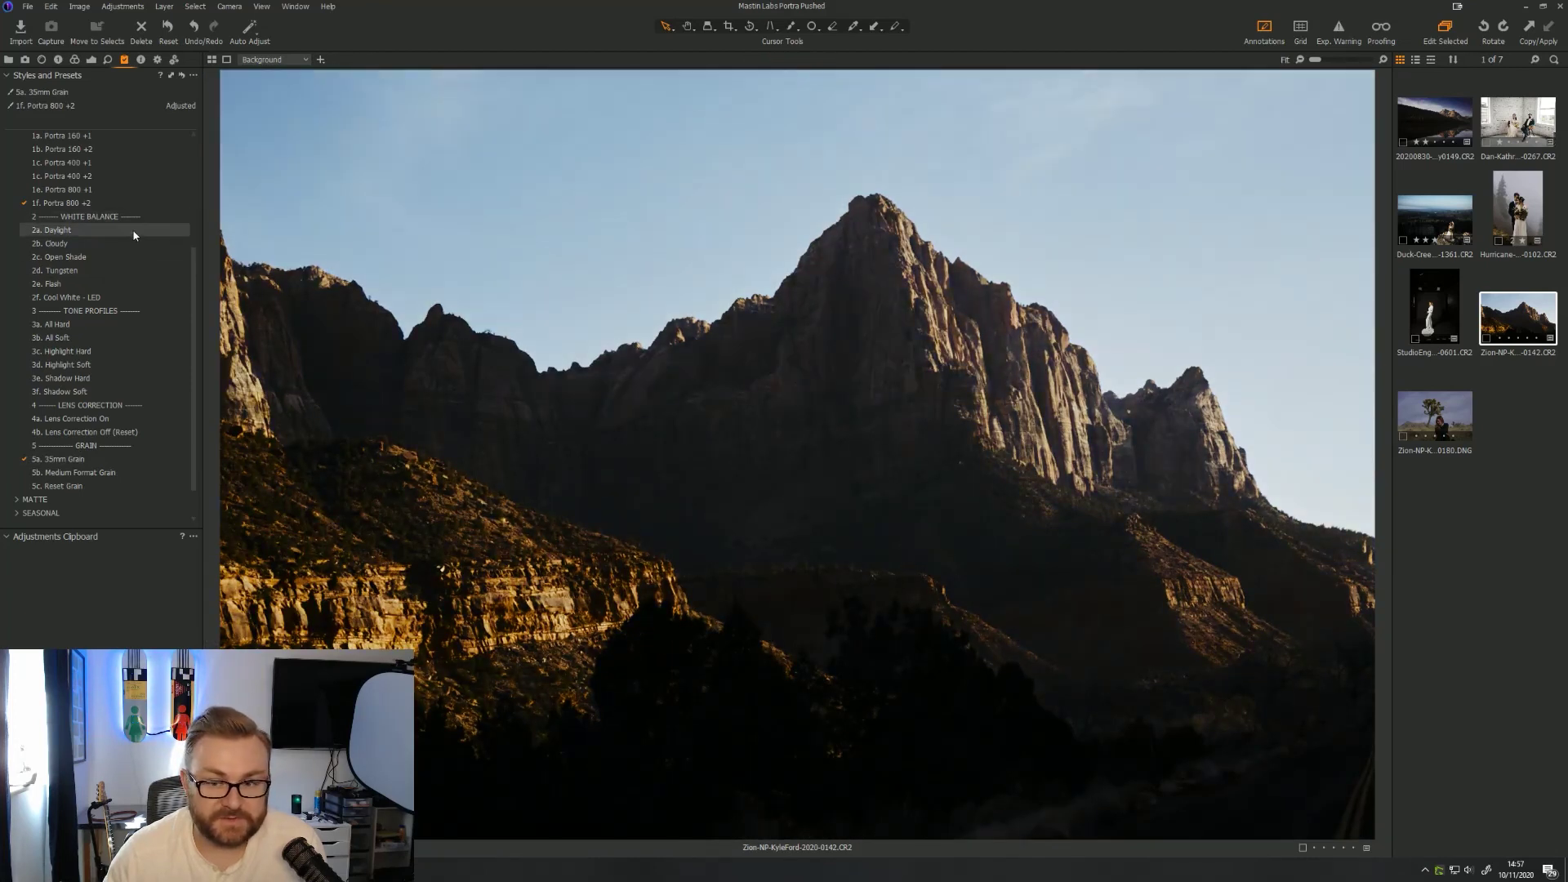
Compare the grained desert mountain photo with its original in a split before/after view
{"action": "left_click", "coordinate": [58, 60]}
{"action": "key", "text": "y"}
{"action": "left_click_drag", "start_coordinate": [798, 455], "coordinate": [786, 539]}
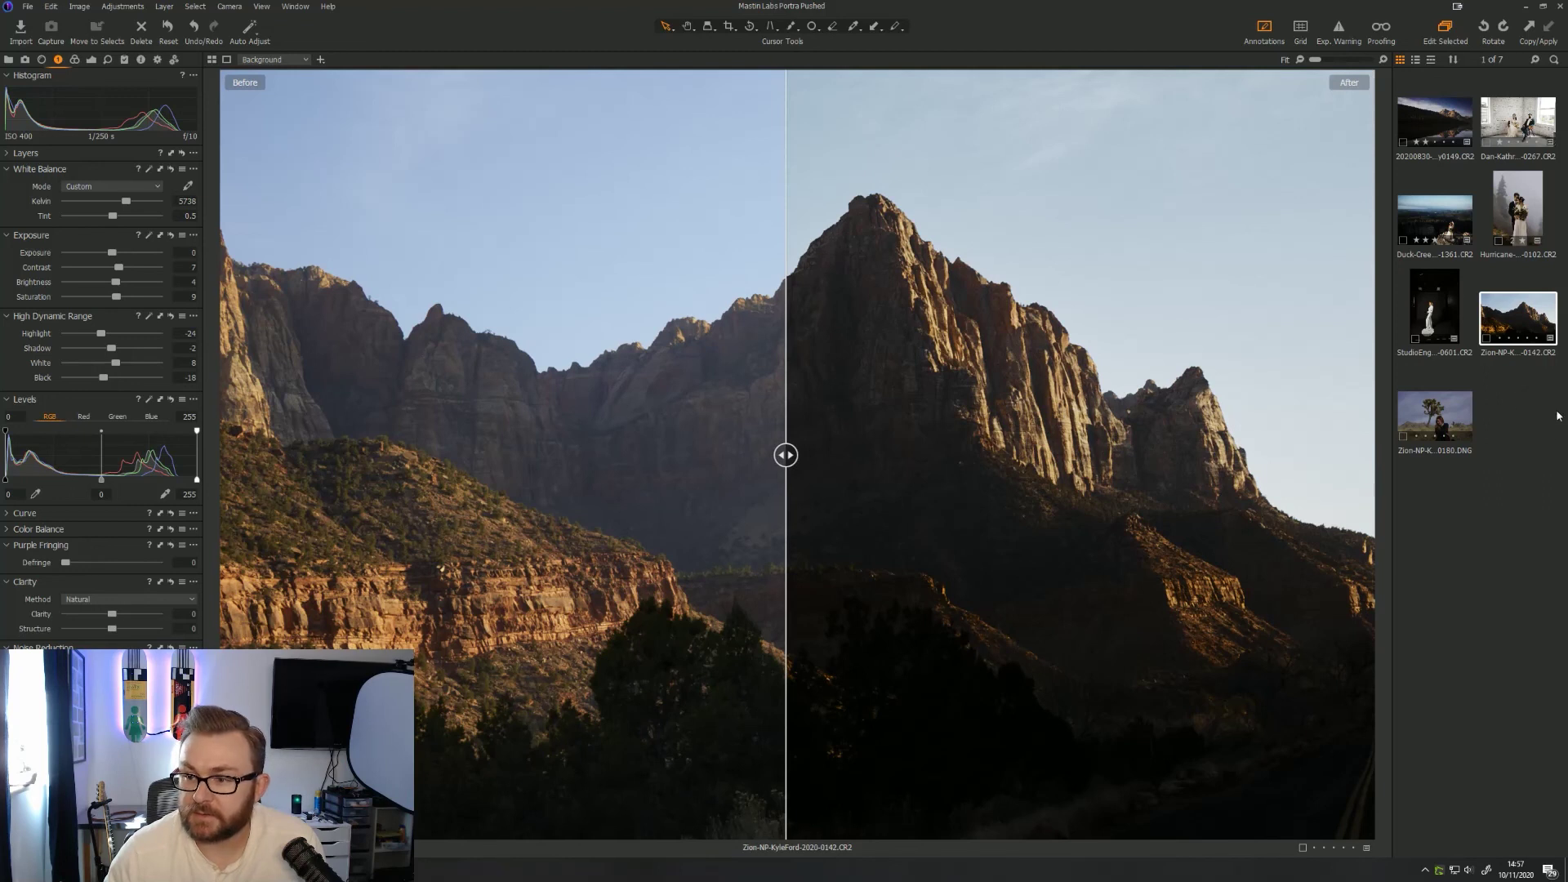
Select the photo of the woman seated by the Joshua tree and apply the Portra 160 +1 film look style
{"action": "left_click", "coordinate": [1435, 416]}
{"action": "key", "text": "y"}
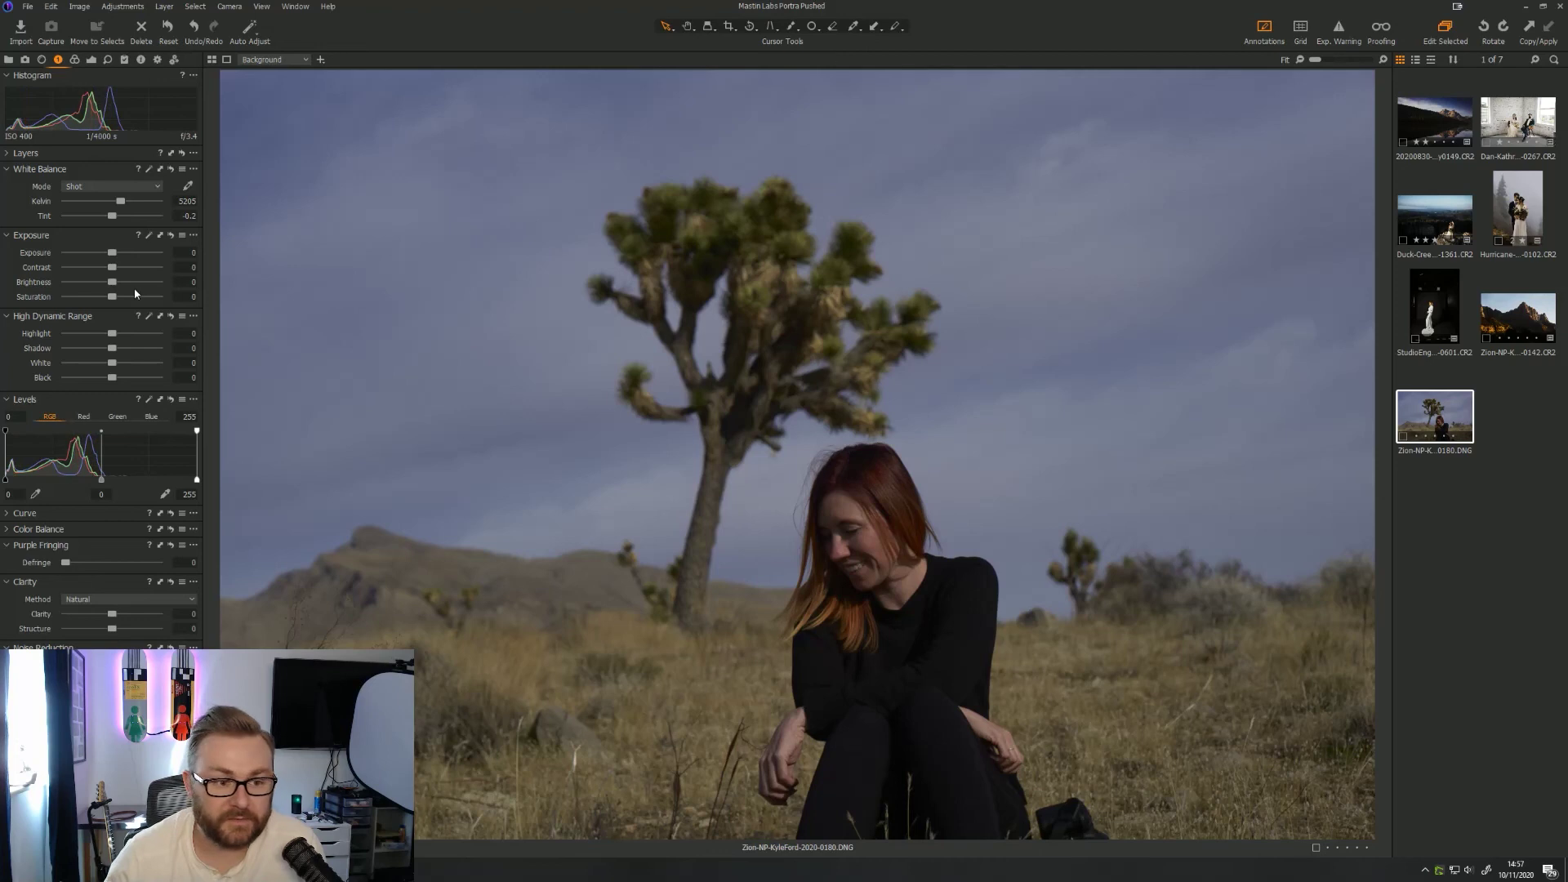
{"action": "left_click", "coordinate": [124, 59]}
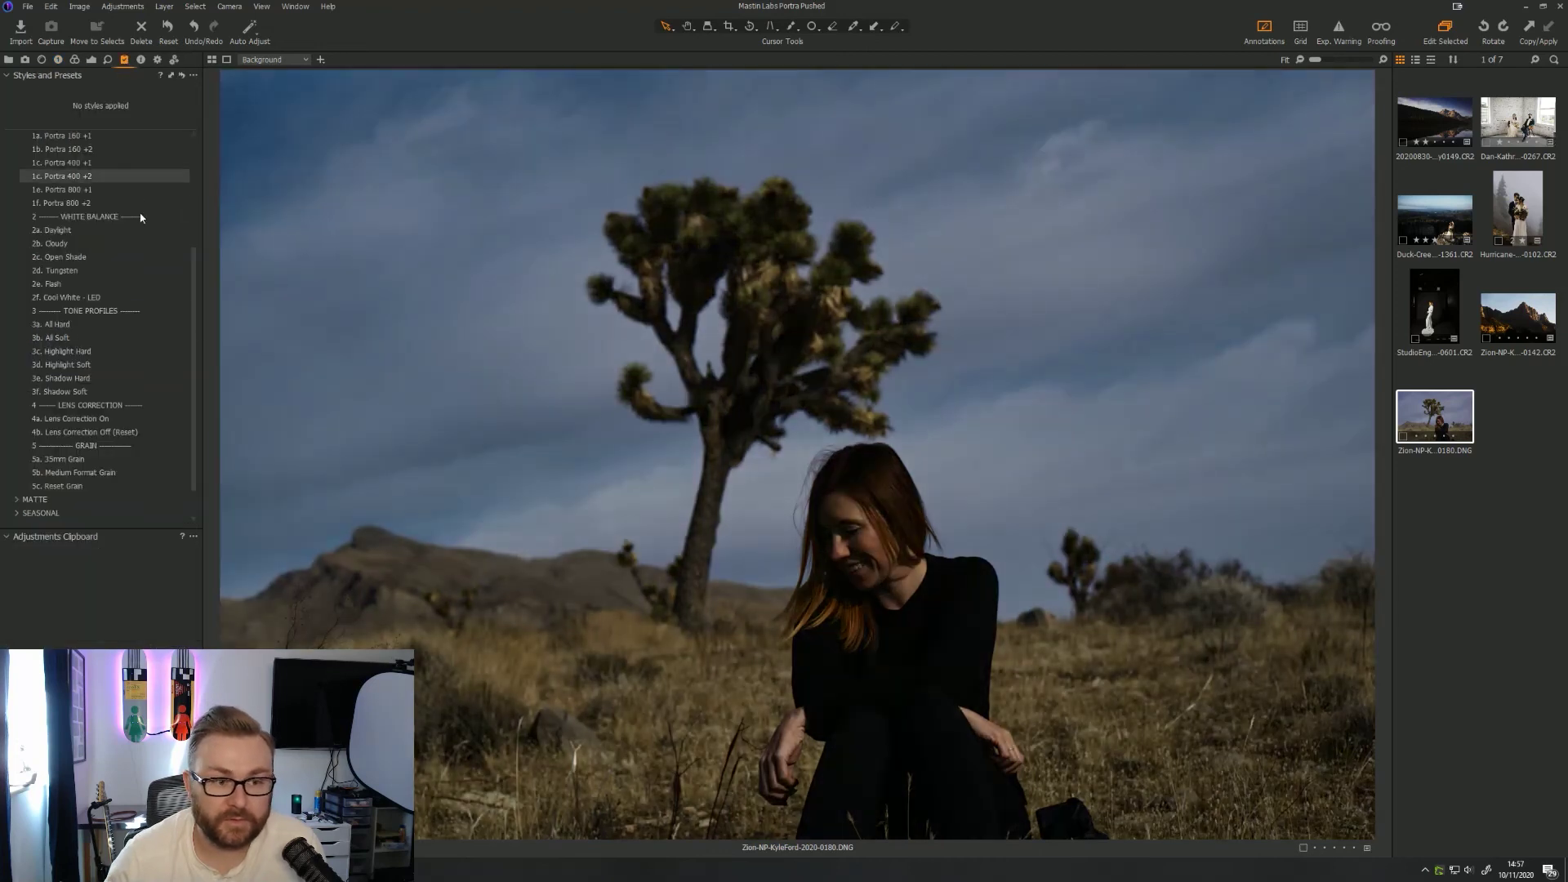
{"action": "scroll", "coordinate": [790, 443], "scroll_direction": "up", "scroll_amount": 2}
{"action": "scroll", "coordinate": [487, 442], "scroll_direction": "down", "scroll_amount": 2}
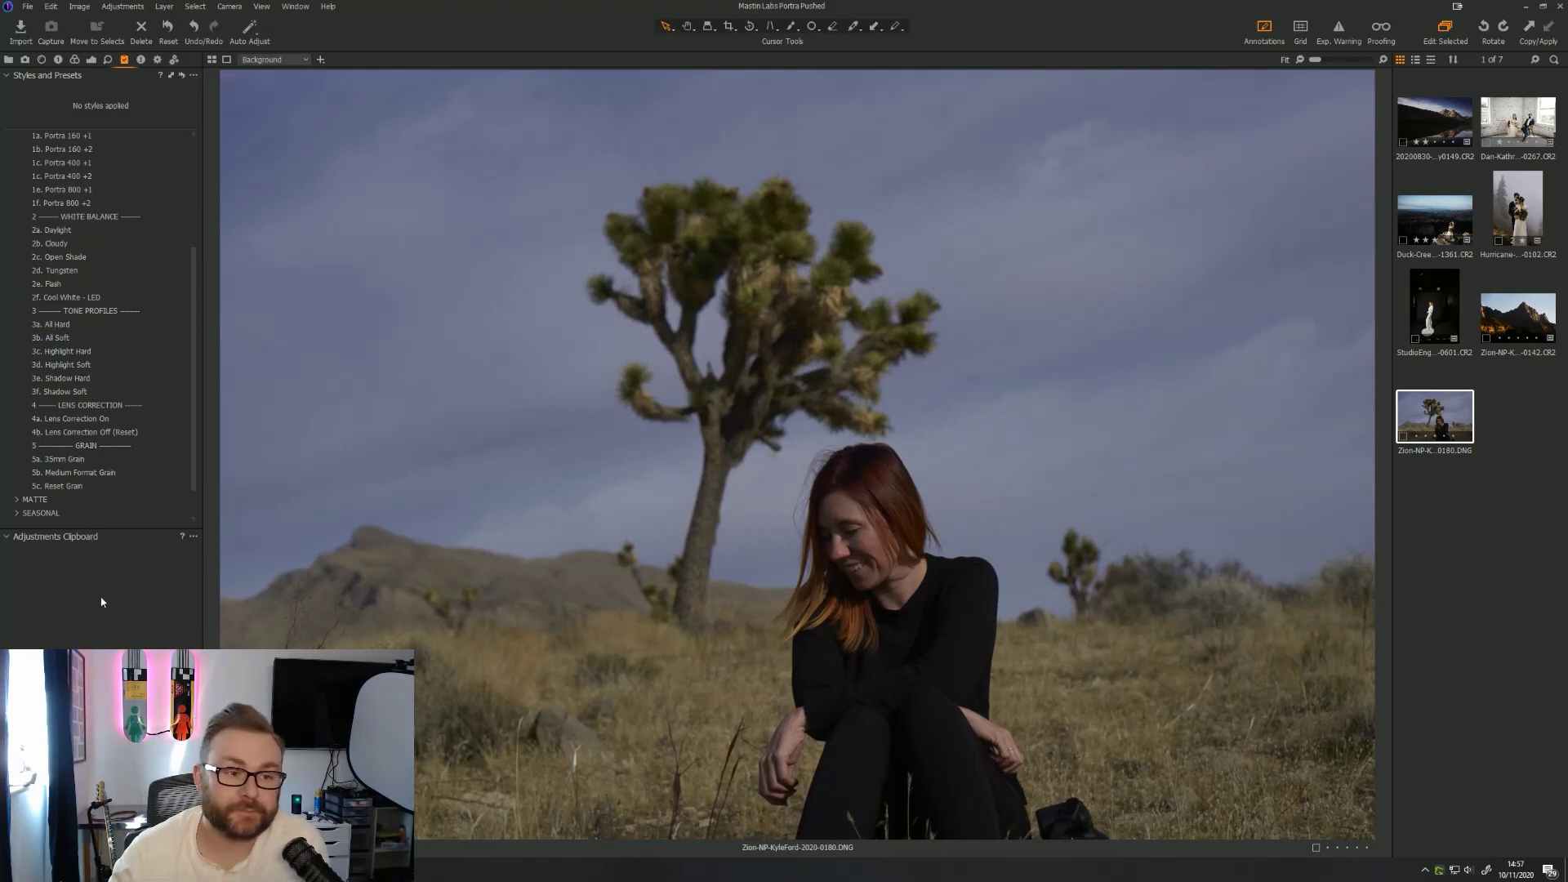
{"action": "scroll", "coordinate": [123, 367], "scroll_direction": "up", "scroll_amount": 3}
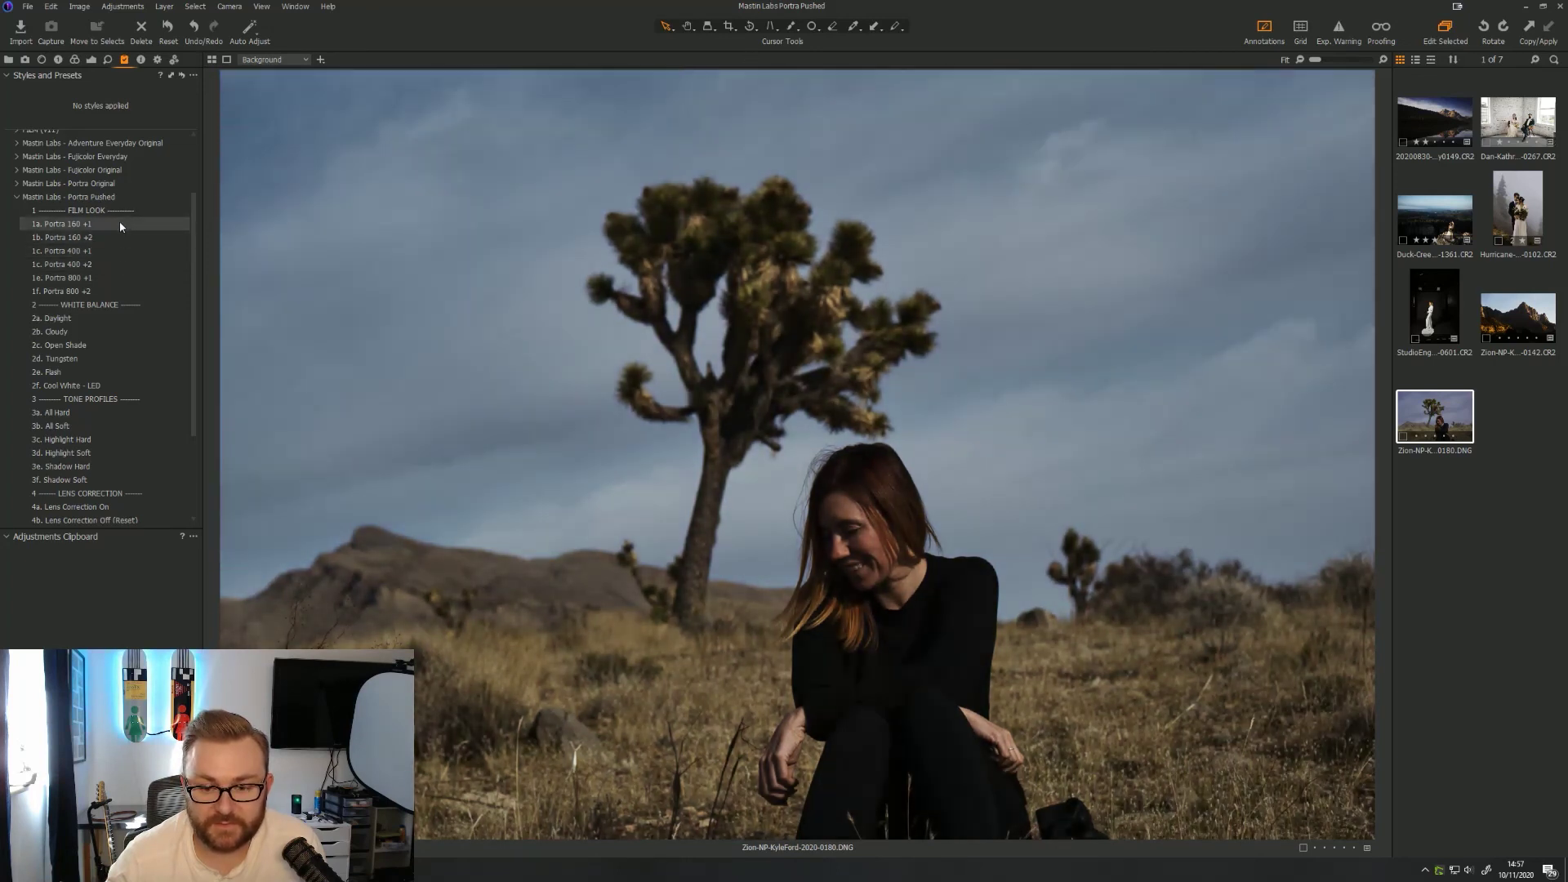
{"action": "left_click", "coordinate": [120, 223]}
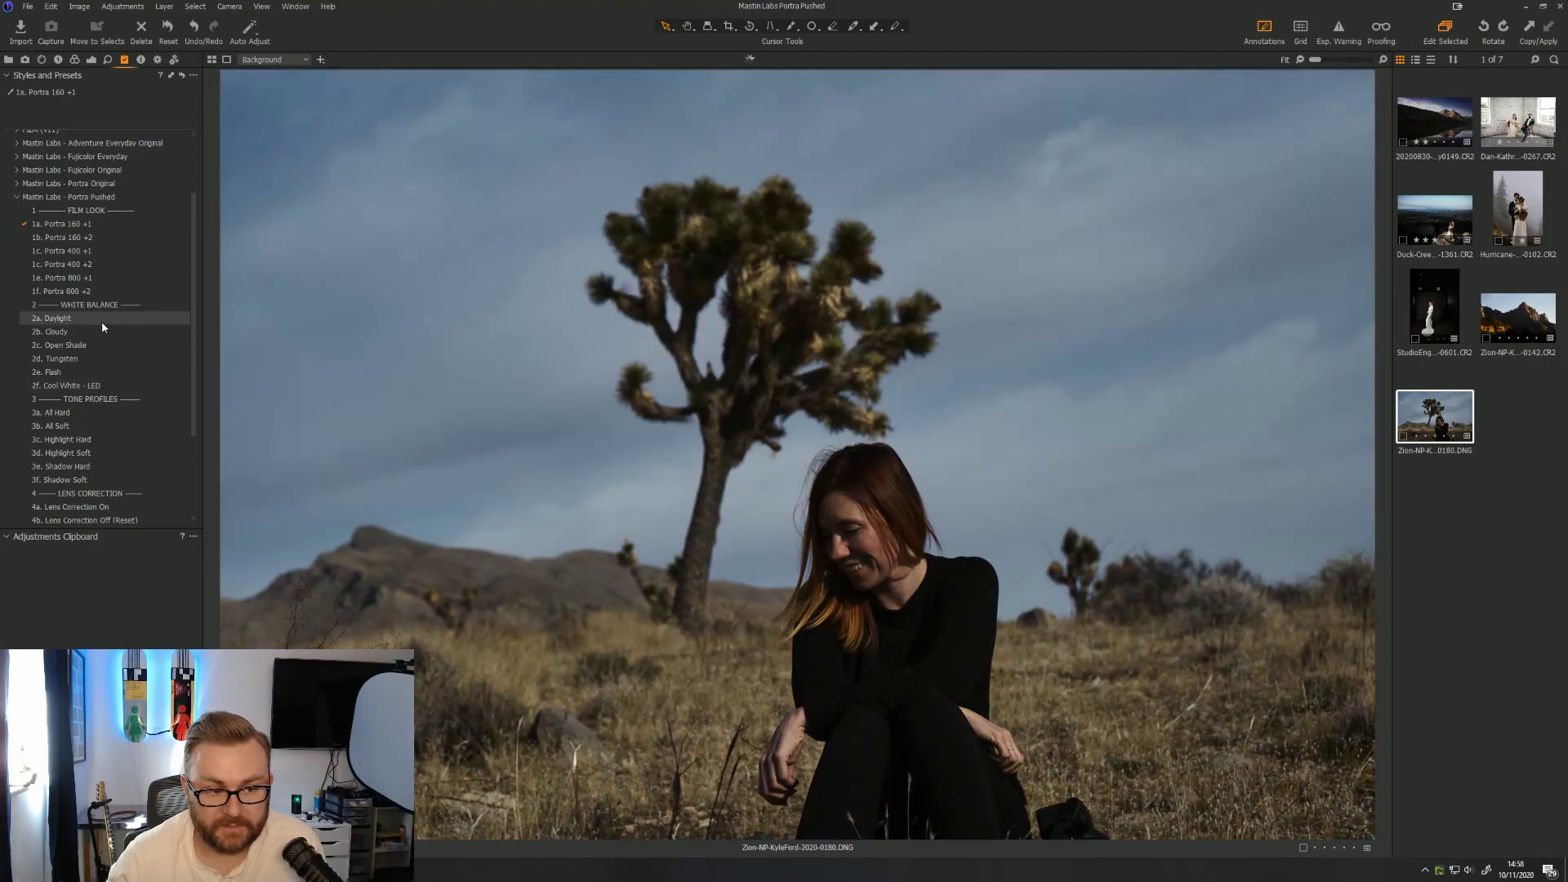
Set the Joshua tree photo's white balance to 5667 Kelvin and exposure to 0.37, and compare it with the original
{"action": "left_click", "coordinate": [106, 334]}
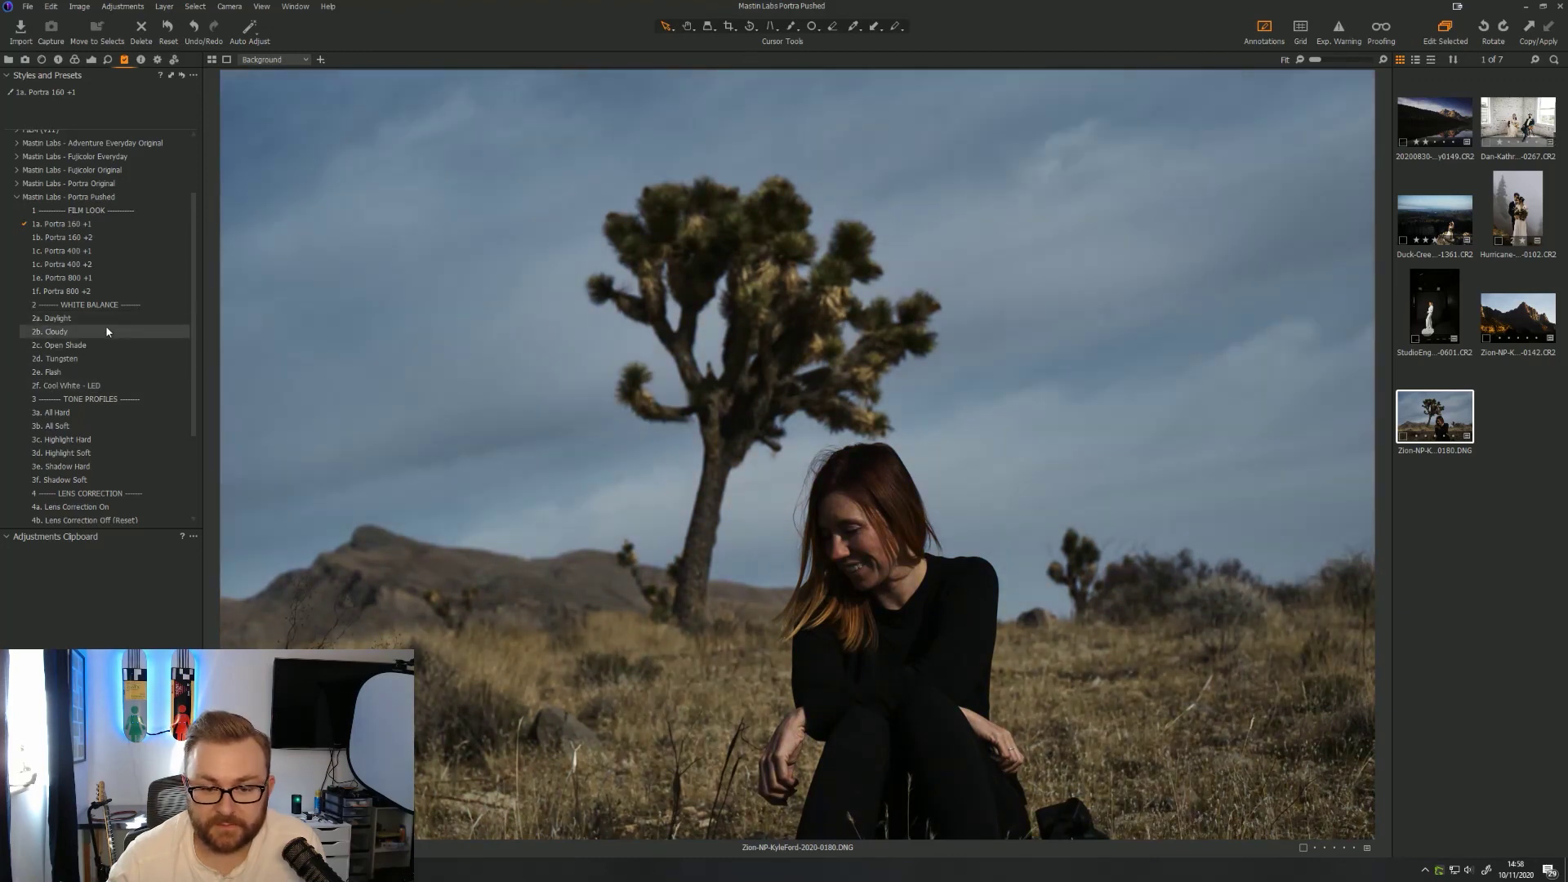
{"action": "left_click", "coordinate": [74, 59]}
{"action": "left_click", "coordinate": [58, 60]}
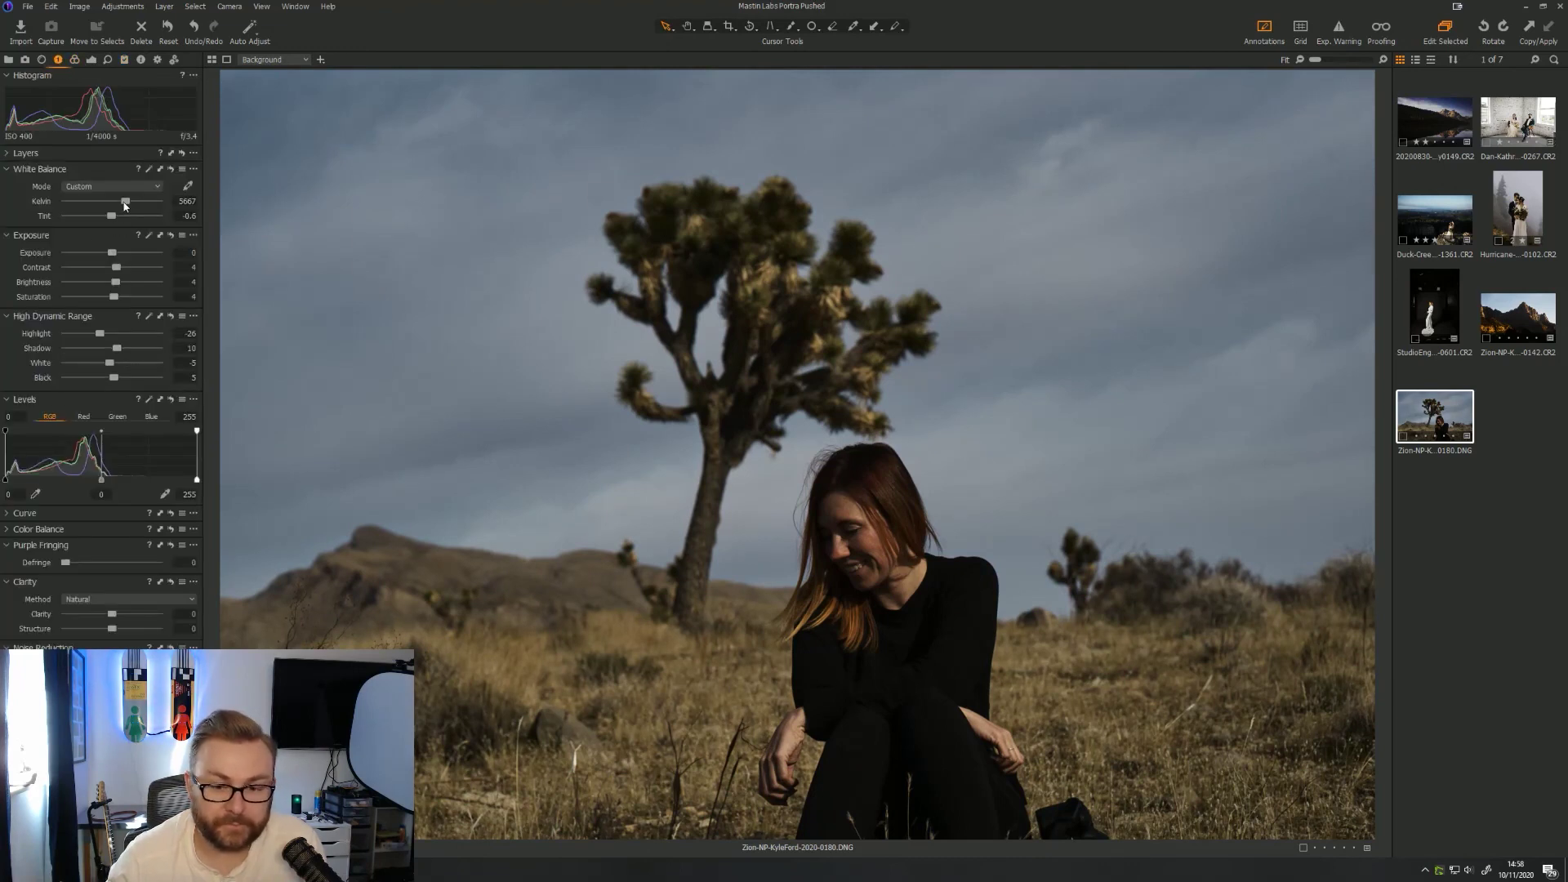
{"action": "left_click_drag", "start_coordinate": [112, 253], "coordinate": [118, 252]}
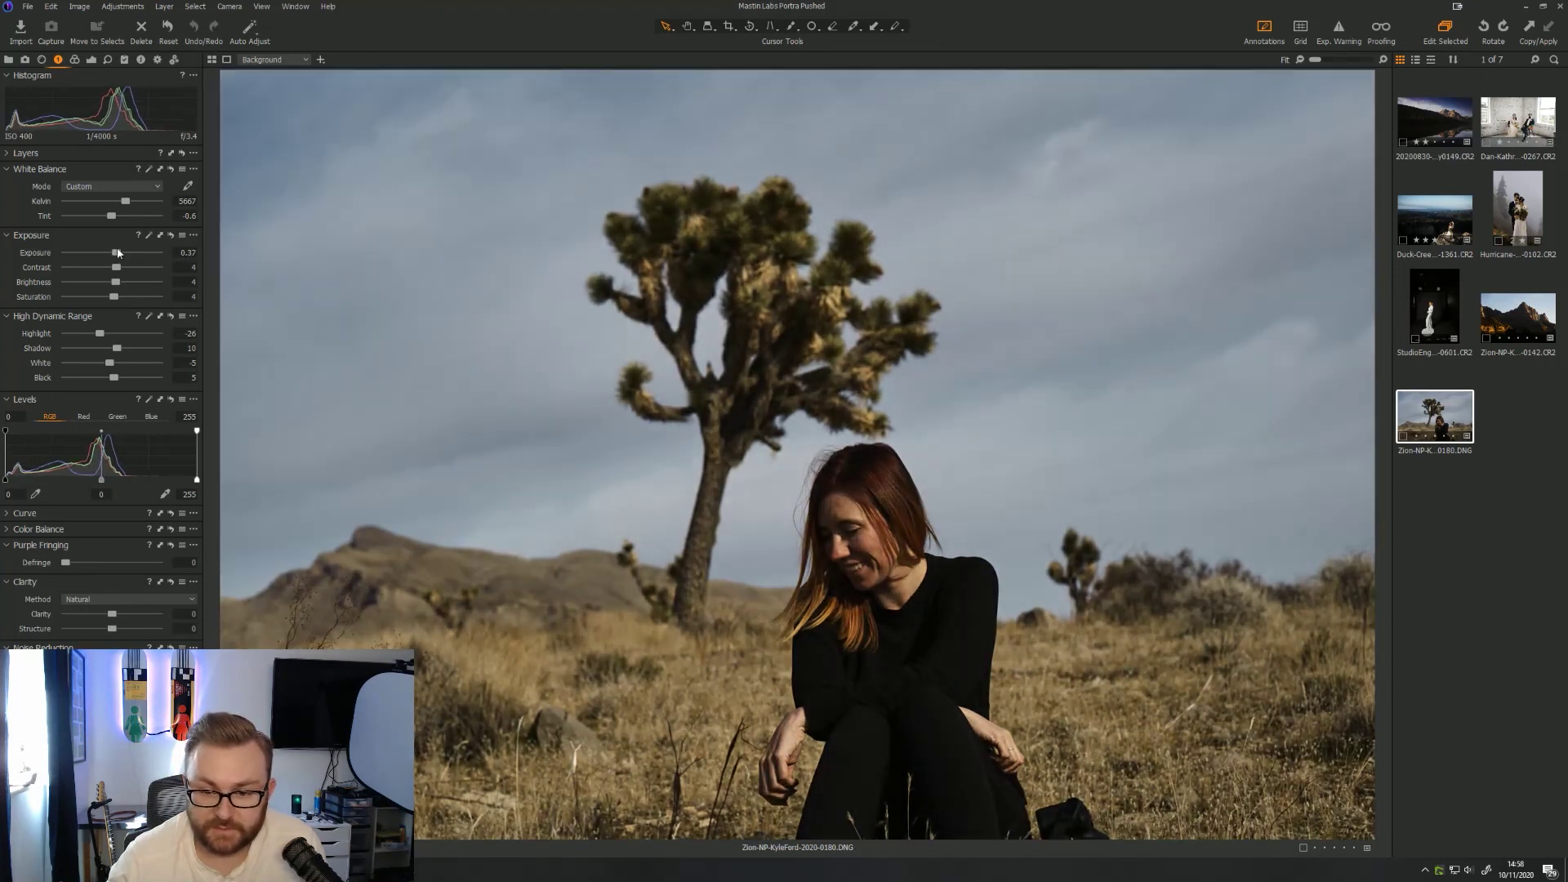
{"action": "key", "text": "y"}
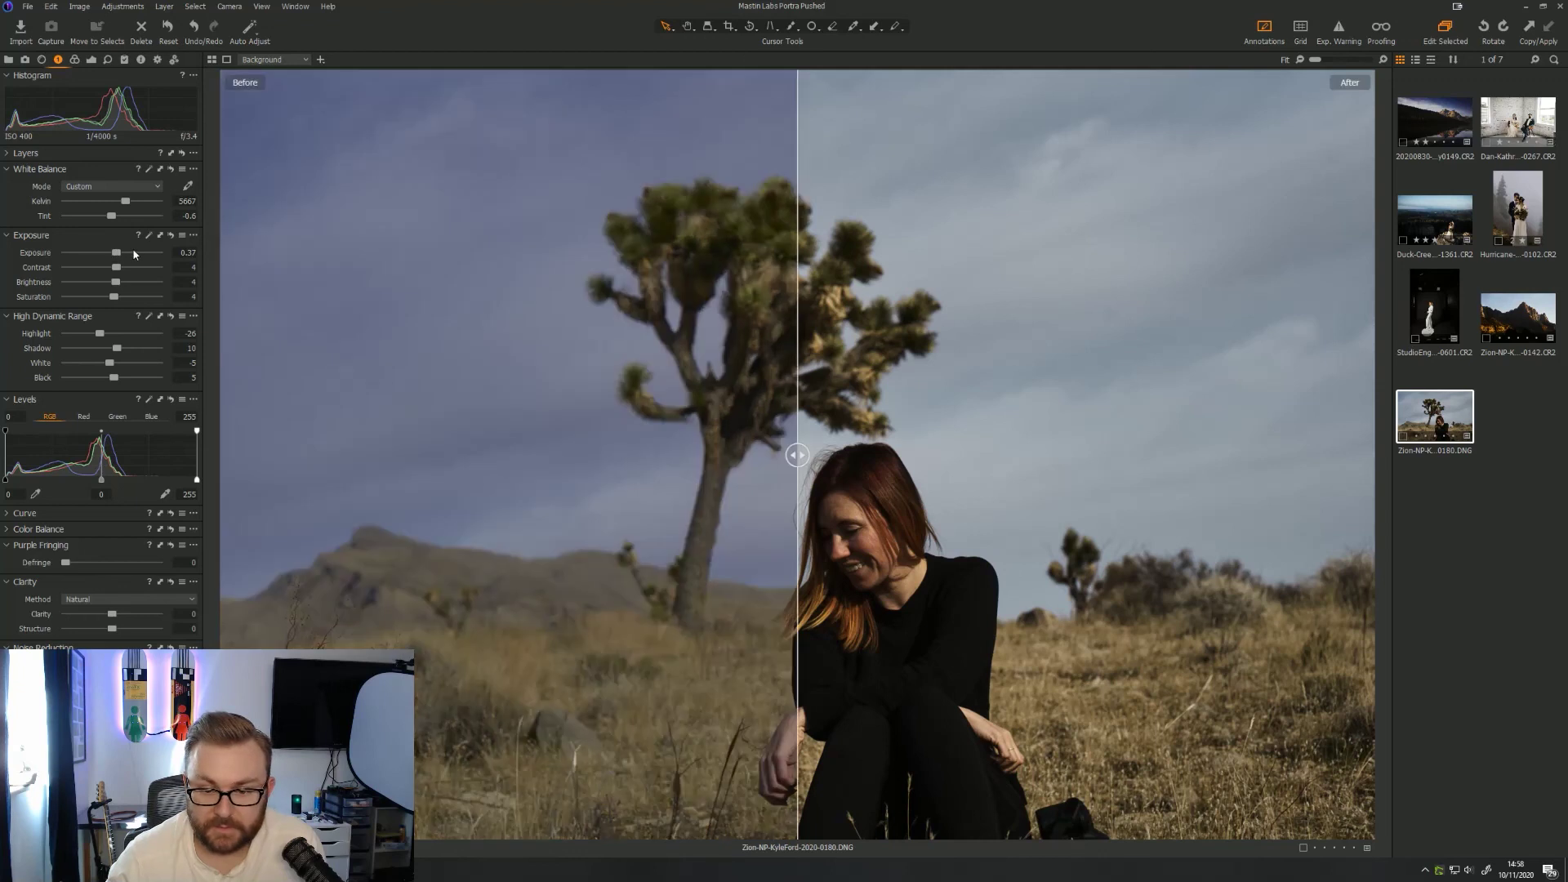
{"action": "key", "text": "y"}
Set the Joshua tree photo's white balance to 6122 Kelvin with a tint of 3.3 and its exposure to 0.58
{"action": "left_click_drag", "start_coordinate": [111, 216], "coordinate": [116, 217]}
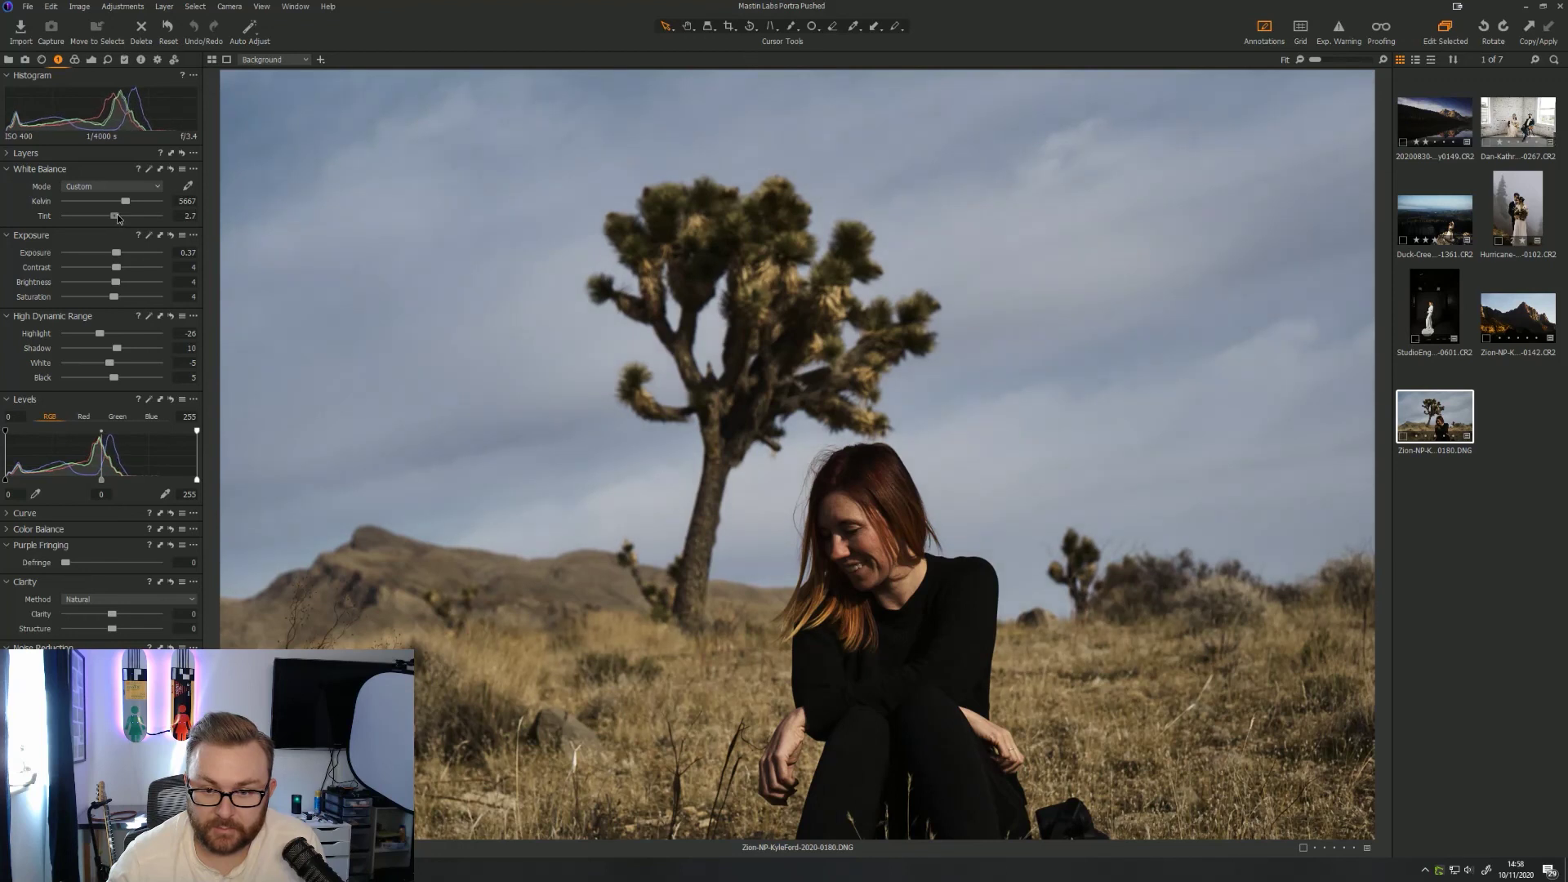
{"action": "left_click_drag", "start_coordinate": [117, 217], "coordinate": [130, 205]}
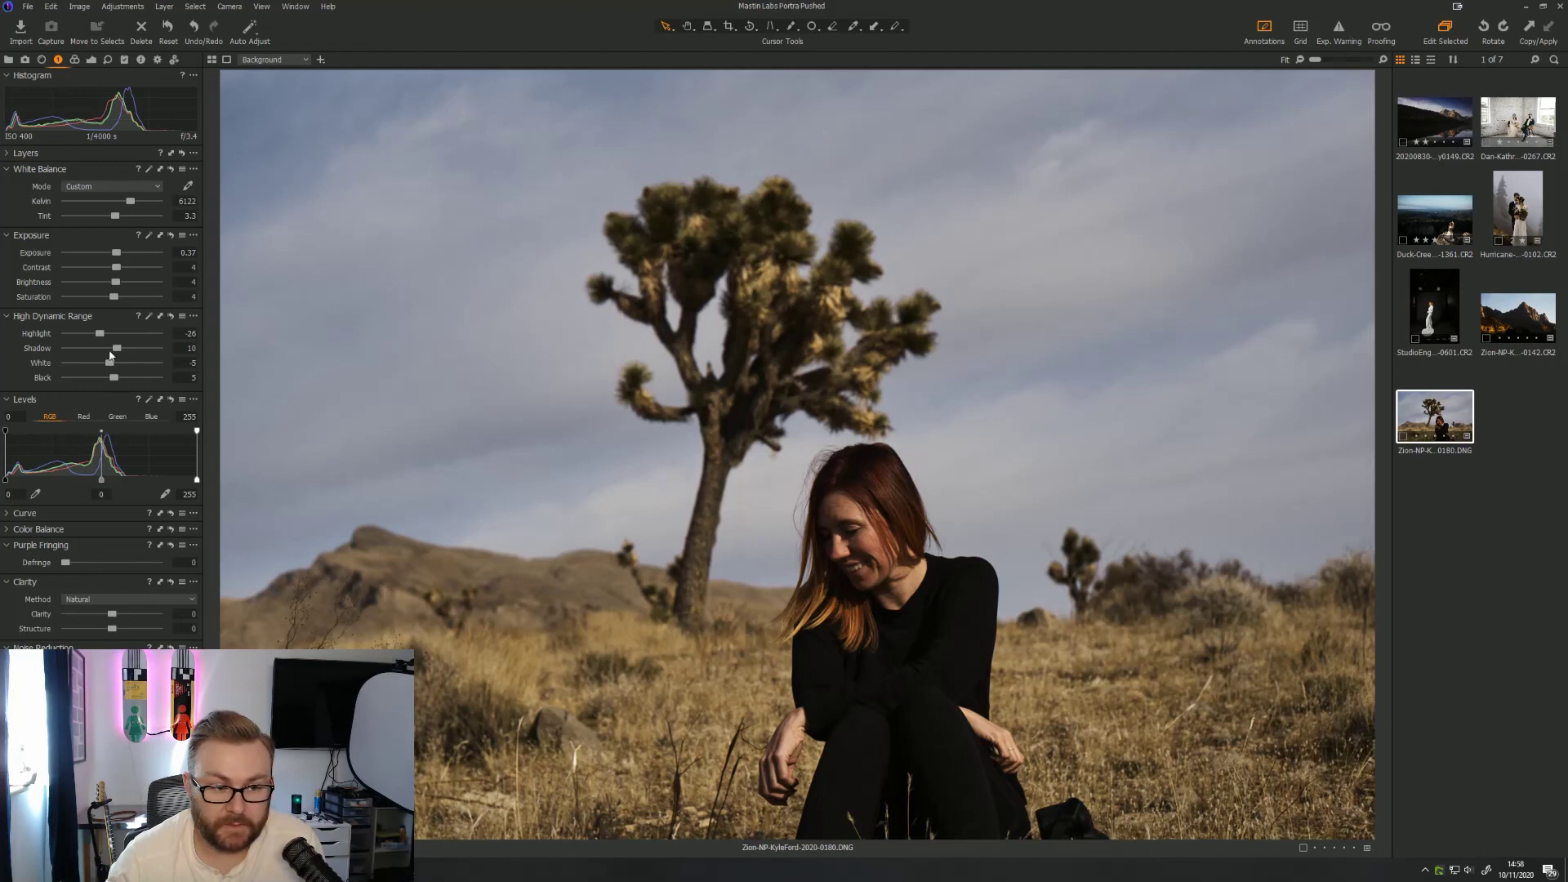
{"action": "left_click_drag", "start_coordinate": [117, 258], "coordinate": [119, 258]}
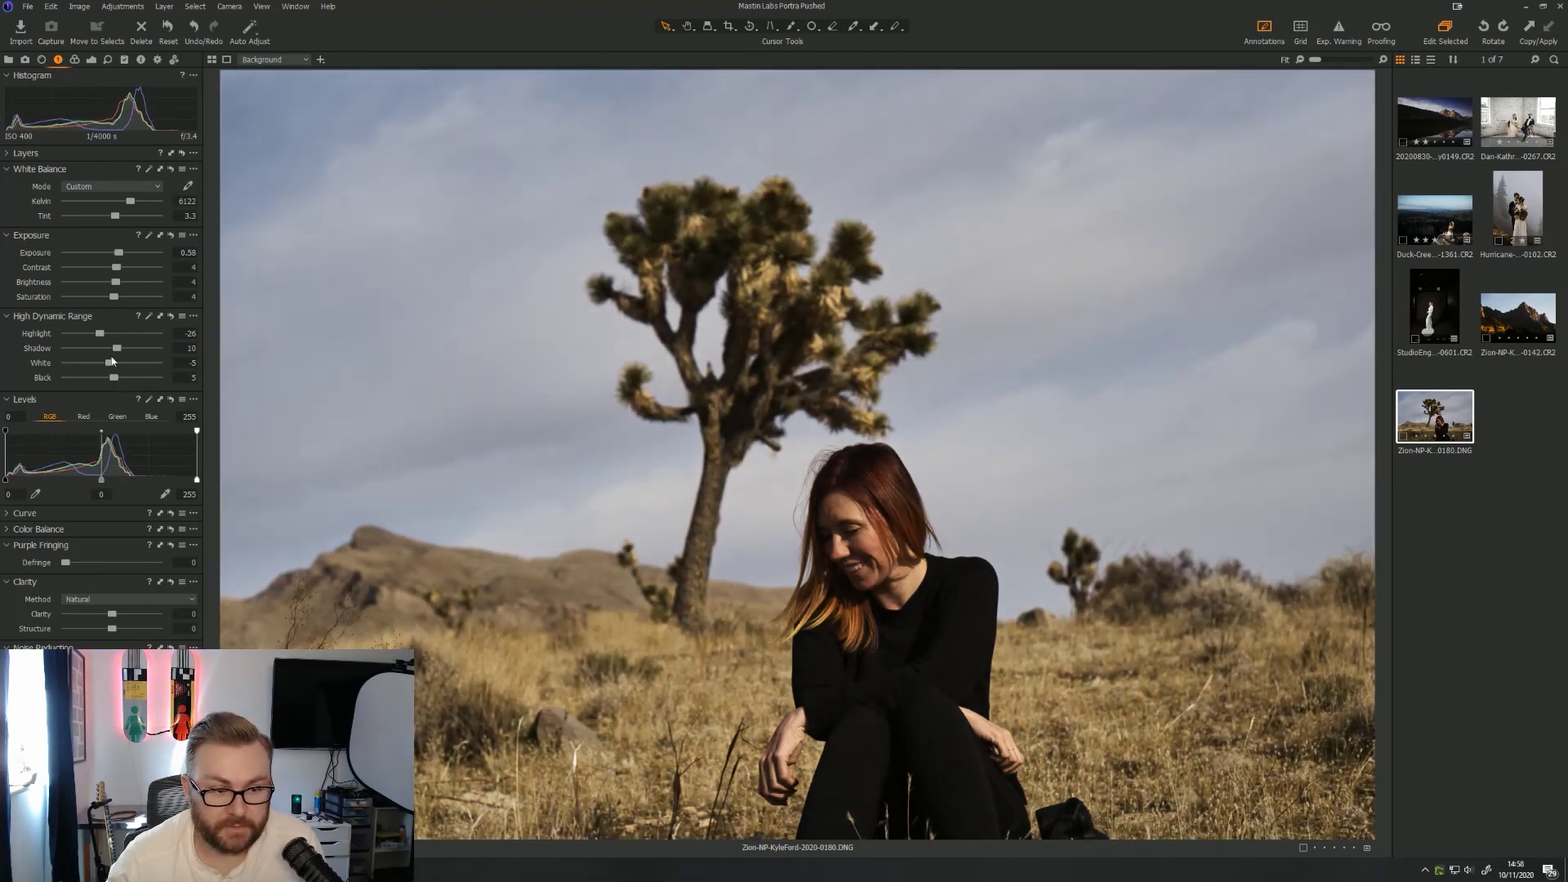
Set the Joshua tree photo's shadows to 11 and highlights to -44, checking the exposure warning between the two changes
{"action": "left_click_drag", "start_coordinate": [117, 349], "coordinate": [118, 349]}
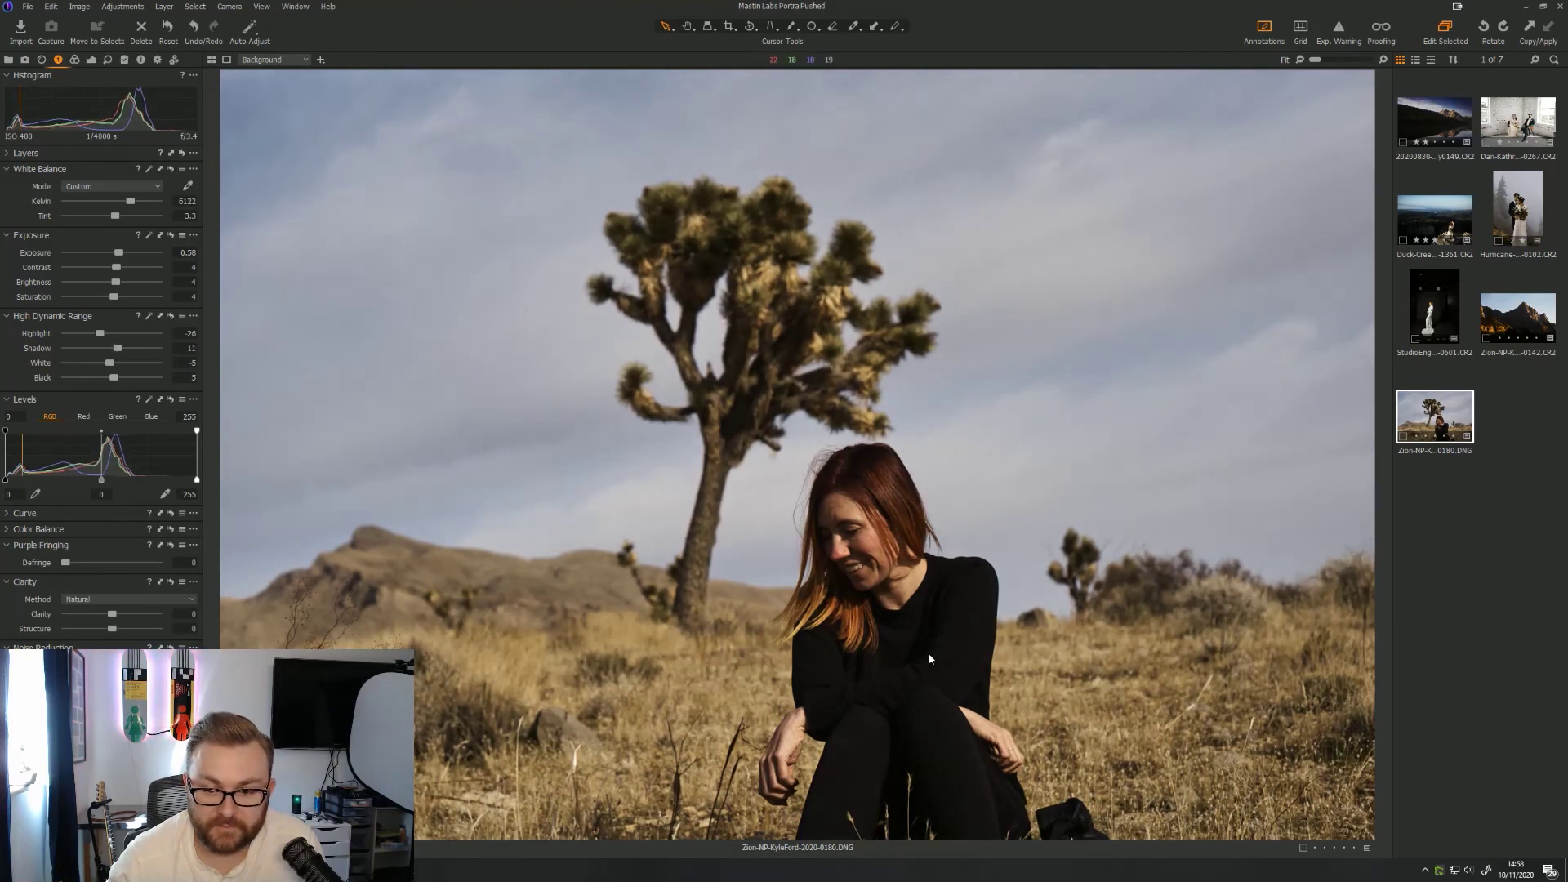
{"action": "left_click", "coordinate": [1339, 35]}
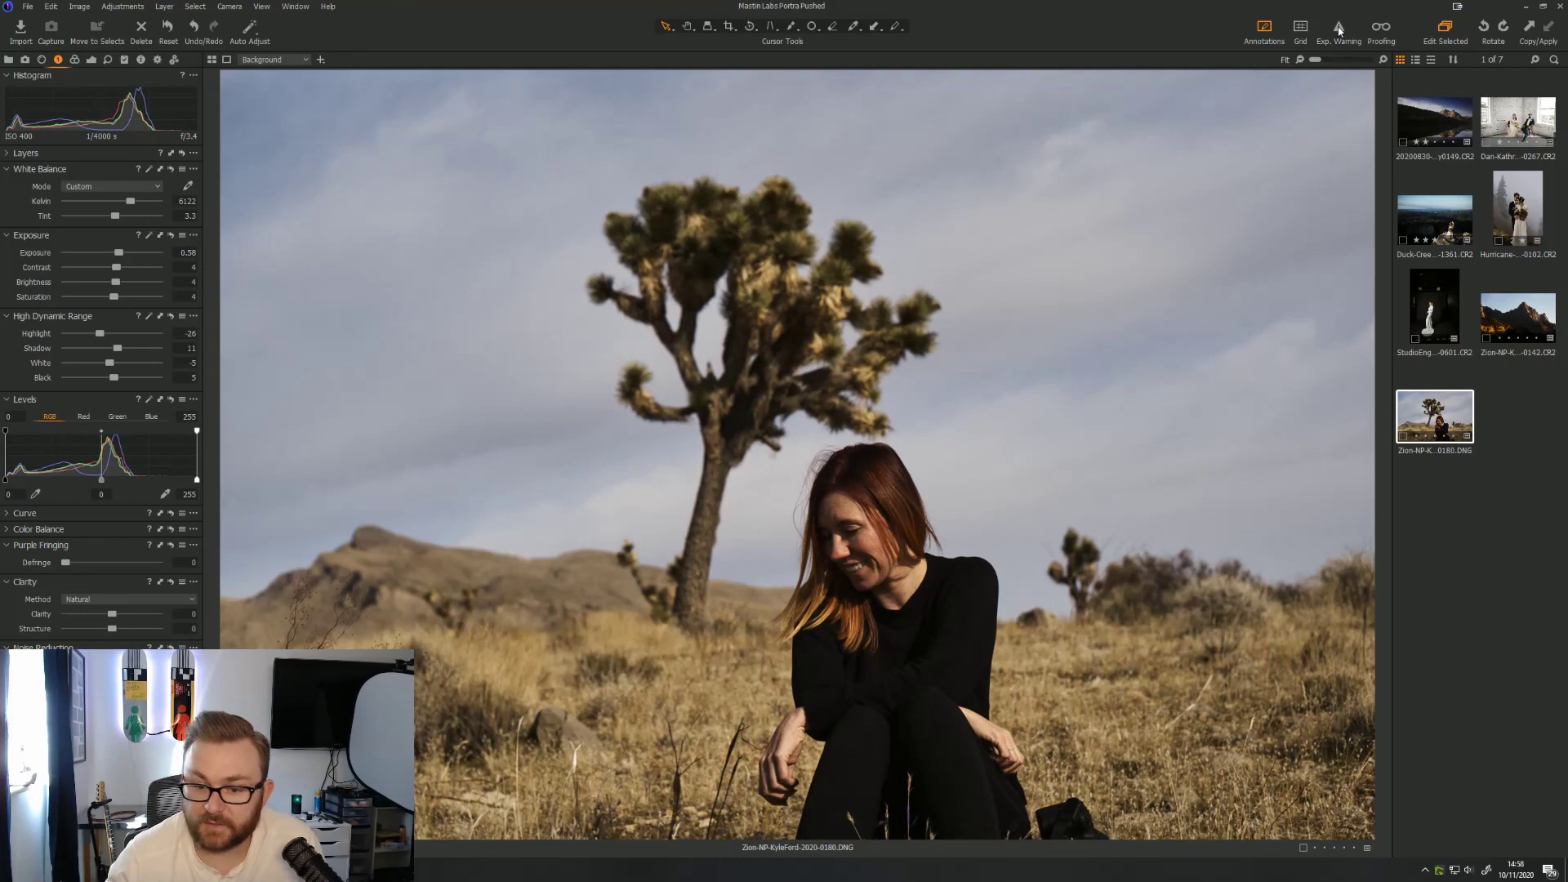
{"action": "left_click", "coordinate": [1340, 26]}
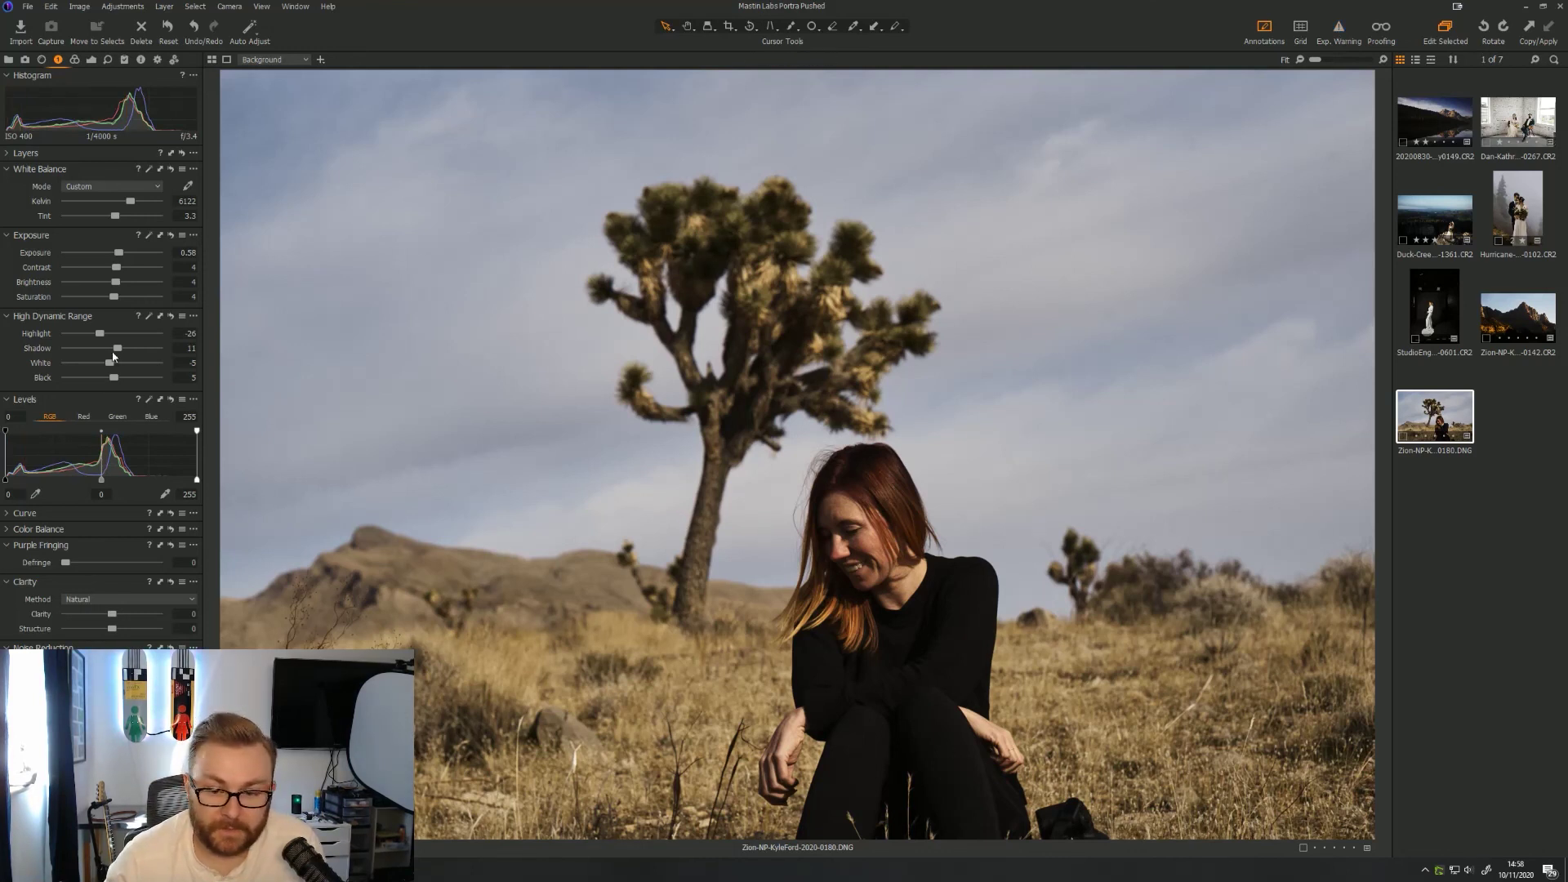
{"action": "left_click_drag", "start_coordinate": [100, 333], "coordinate": [90, 333]}
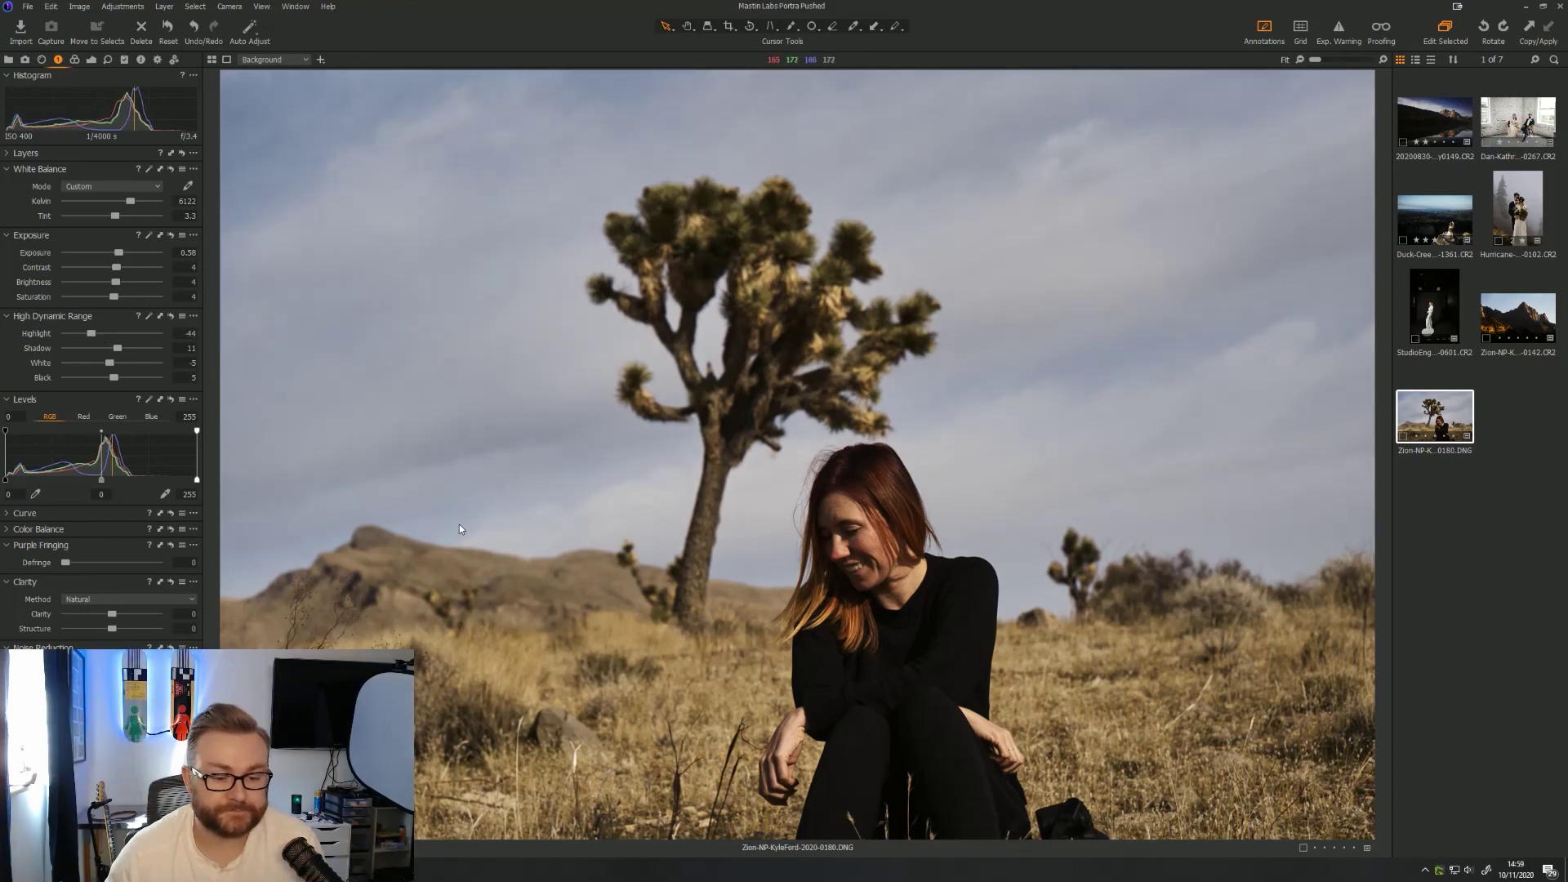
Compare the finished Joshua tree photo with its original by sweeping the split before/after divider across the image
{"action": "key", "text": "y"}
{"action": "left_click_drag", "start_coordinate": [797, 456], "coordinate": [460, 455]}
{"action": "left_click_drag", "start_coordinate": [454, 523], "coordinate": [771, 562]}
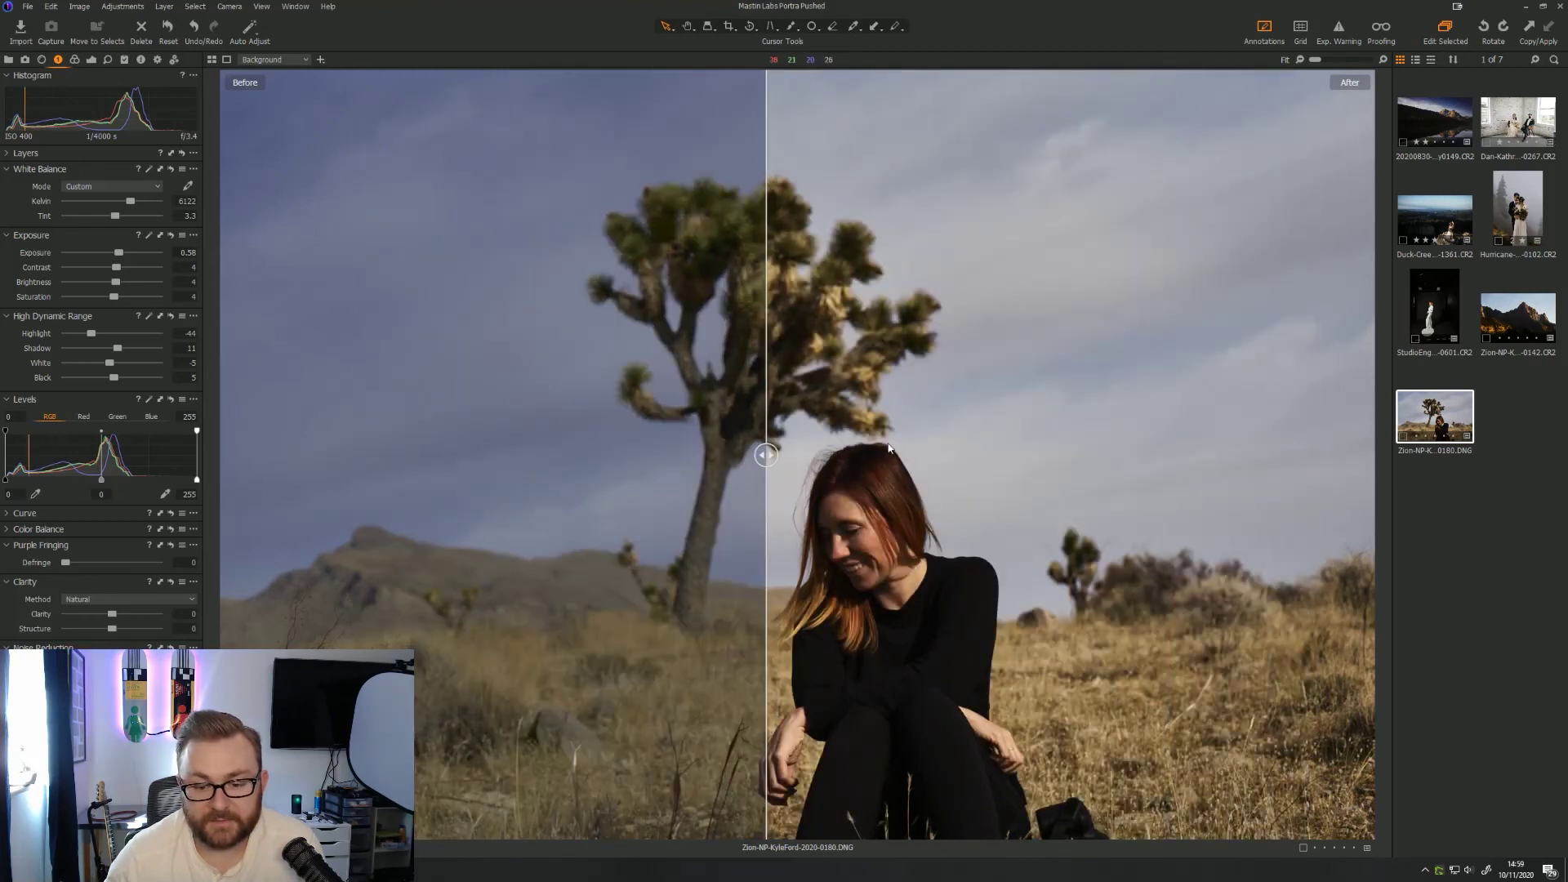